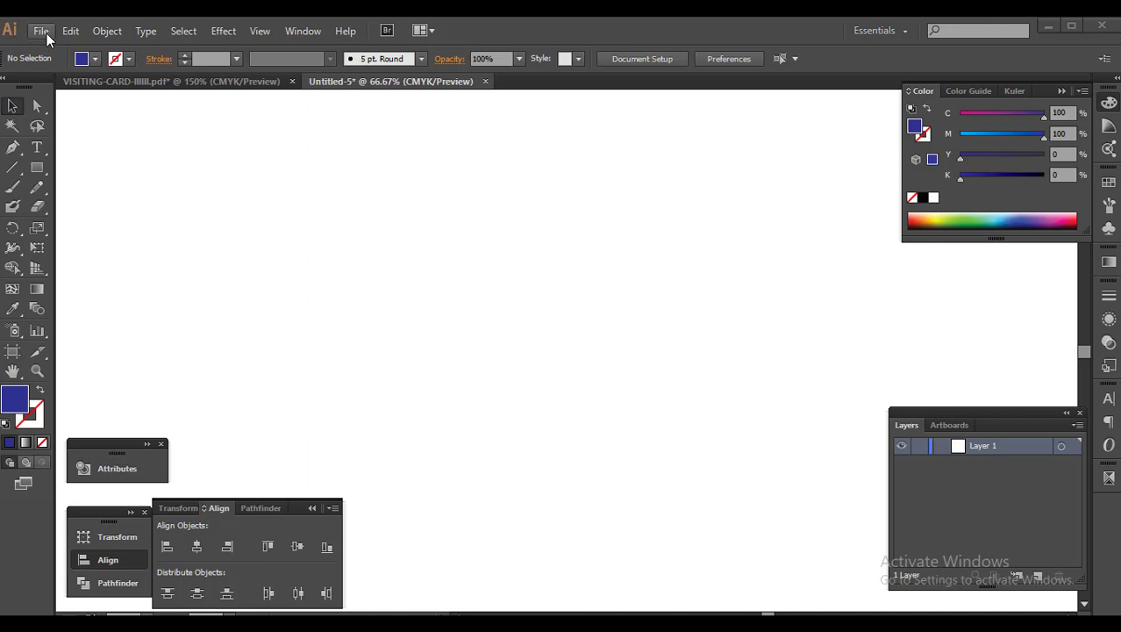
Create a new A4 portrait document and fit the blank page in the window
{"action": "left_click", "coordinate": [47, 33]}
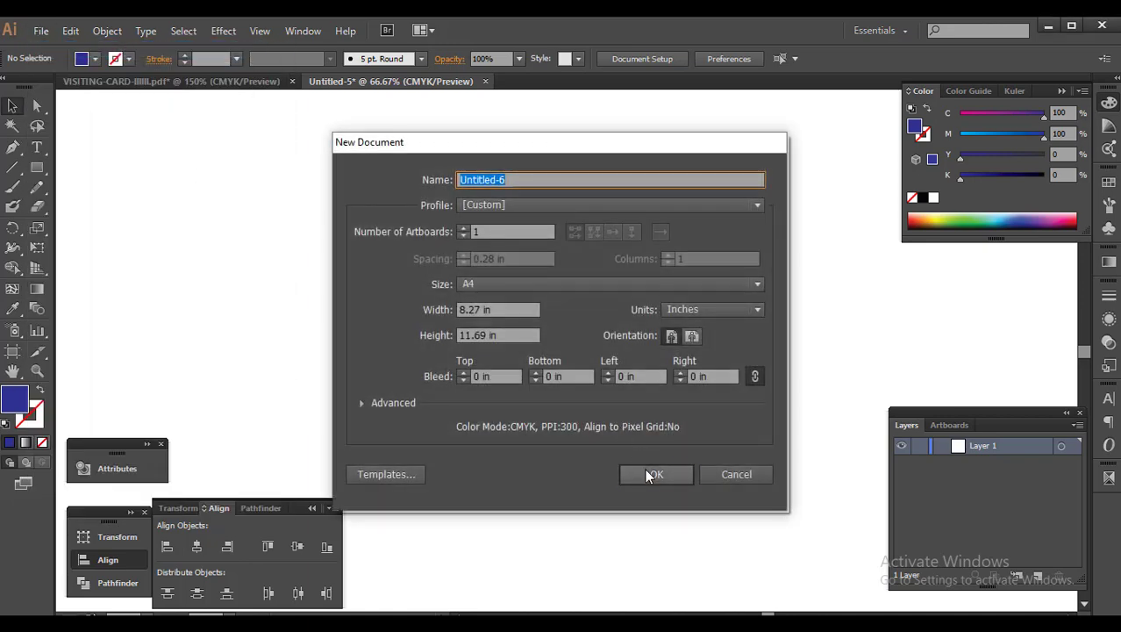
{"action": "left_click", "coordinate": [649, 475]}
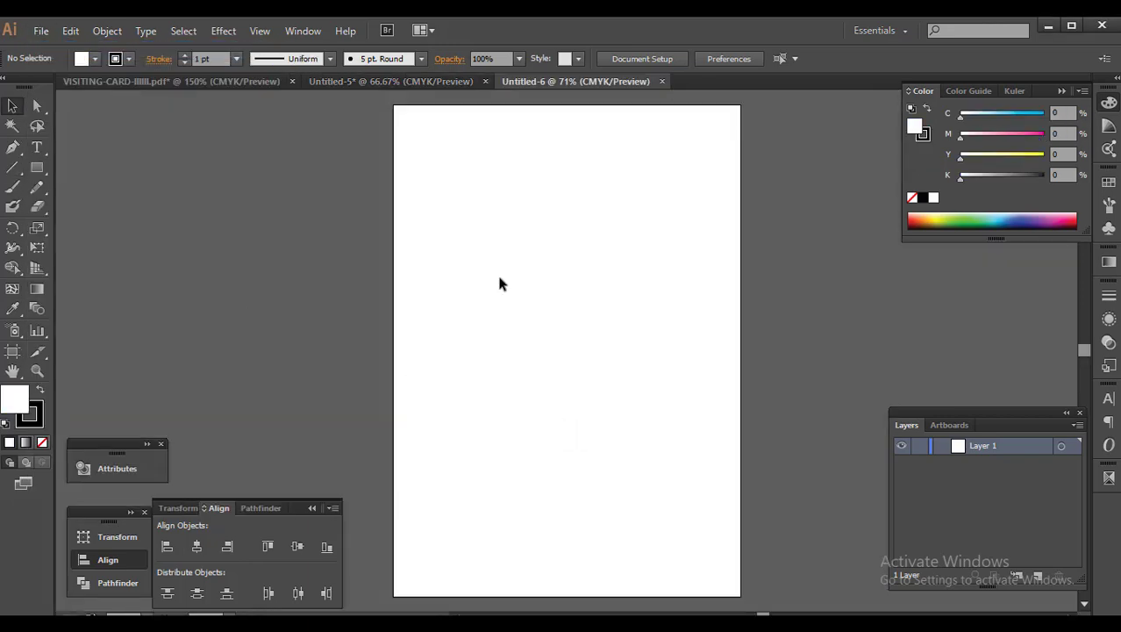
{"action": "key", "text": "ctrl+plus"}
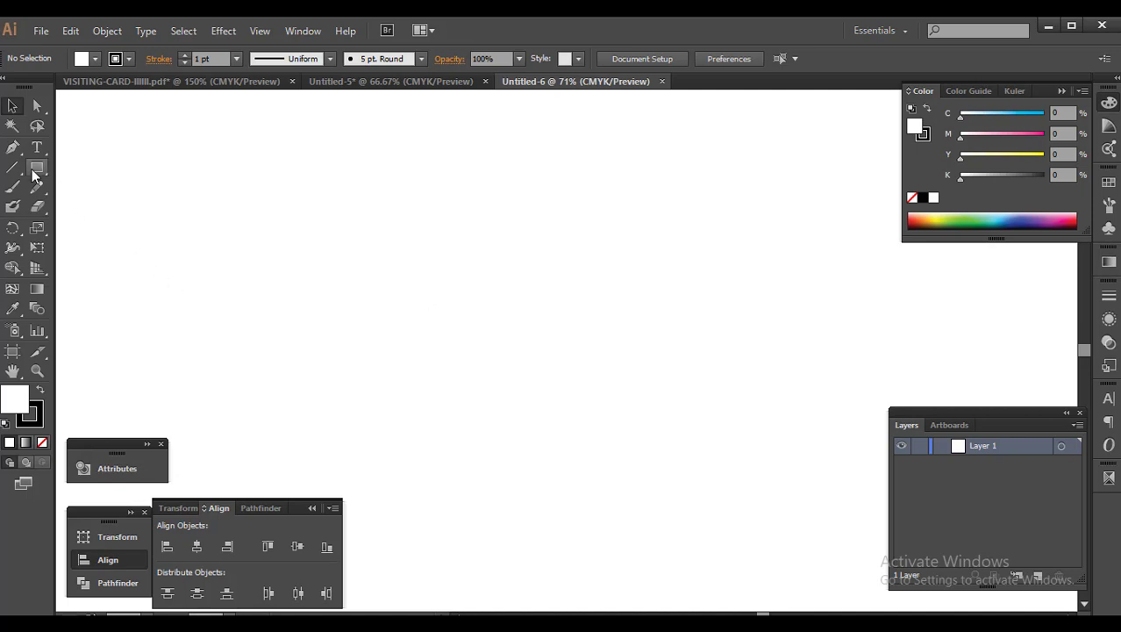
Draw a rectangle and size it to 3.25 in wide by 2 in high
{"action": "left_click_drag", "start_coordinate": [387, 170], "coordinate": [582, 279]}
{"action": "key", "text": "v"}
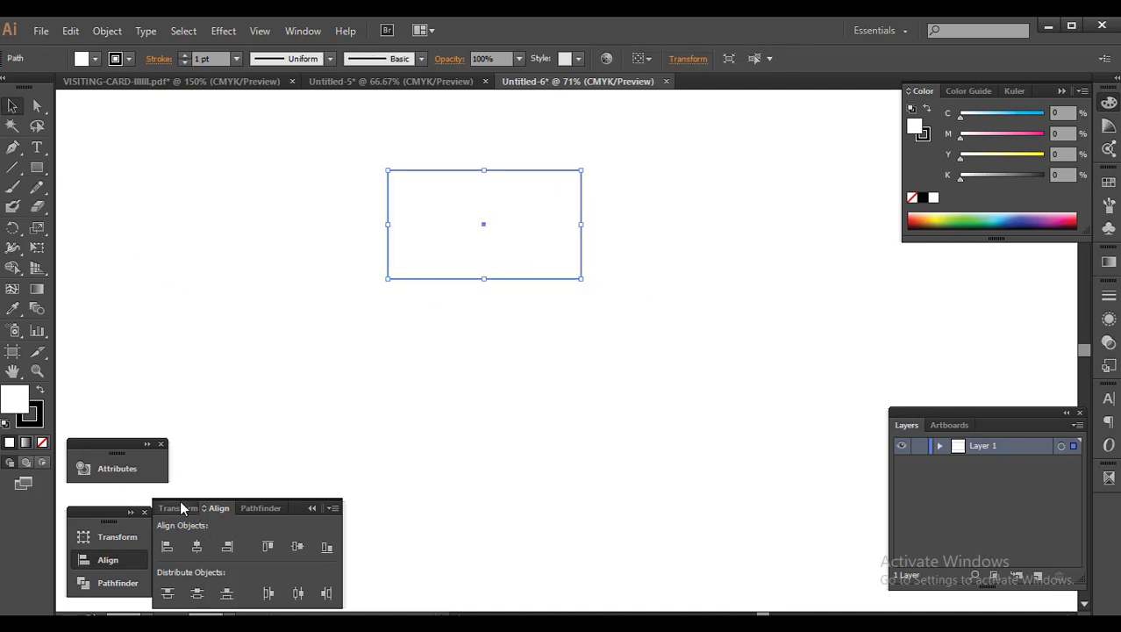
{"action": "left_click", "coordinate": [181, 508]}
{"action": "left_click", "coordinate": [265, 546]}
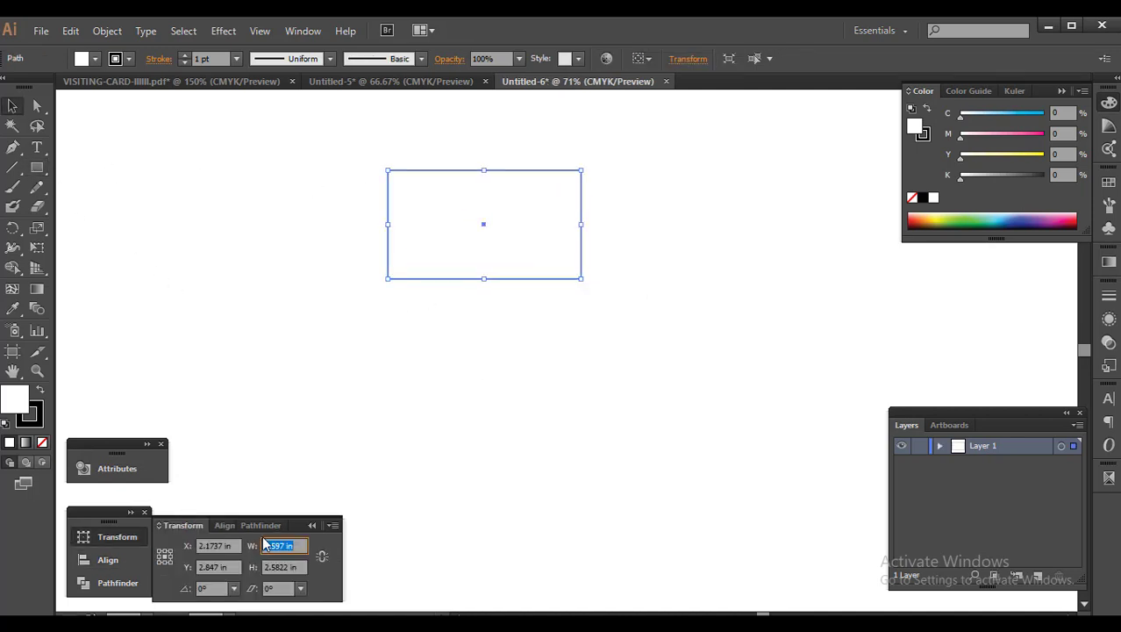
{"action": "key", "text": "Tab"}
{"action": "type", "text": "2"}
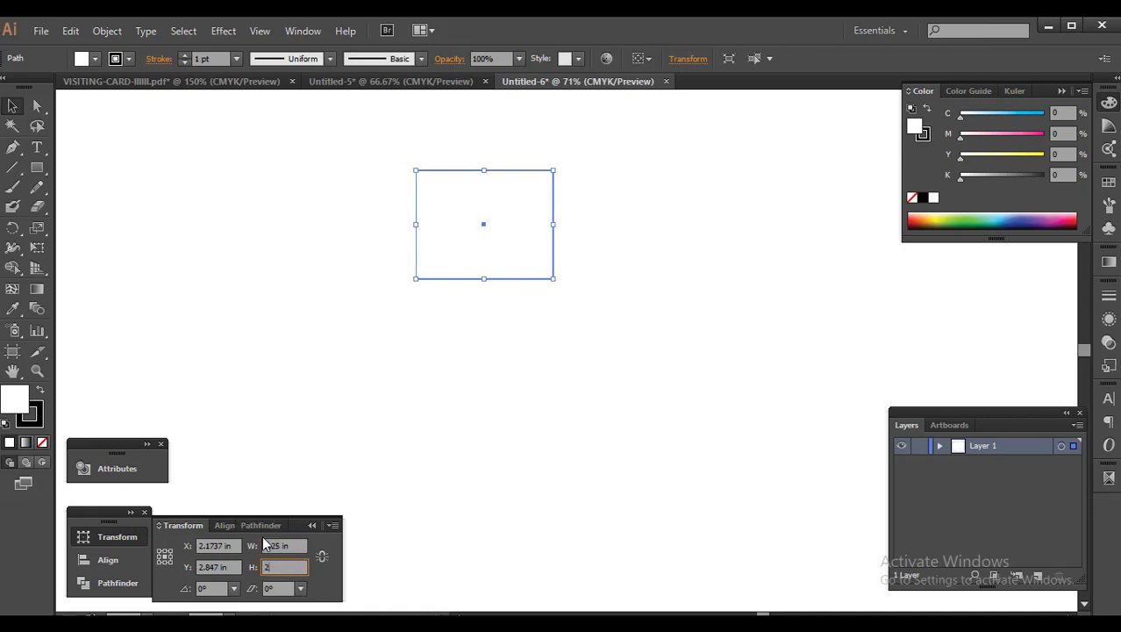
{"action": "key", "text": "Return"}
{"action": "scroll", "coordinate": [438, 175], "scroll_direction": "up", "scroll_amount": 2}
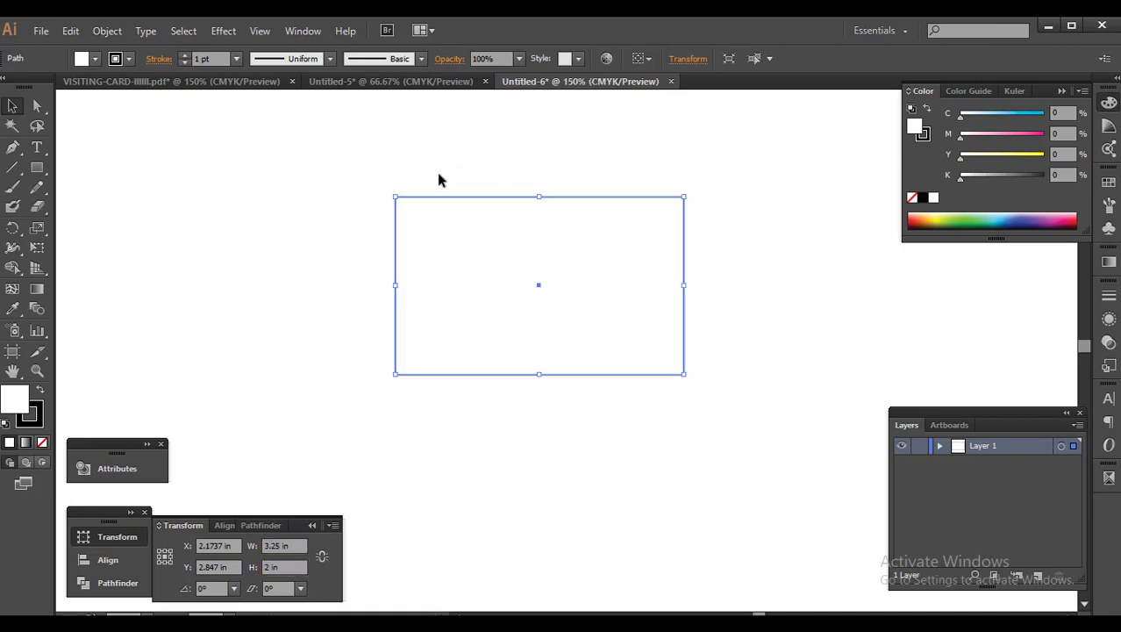
Place a duplicate of the card rectangle about 2.3 in below the original
{"action": "left_click", "coordinate": [439, 179]}
{"action": "left_click_drag", "start_coordinate": [508, 239], "coordinate": [507, 443]}
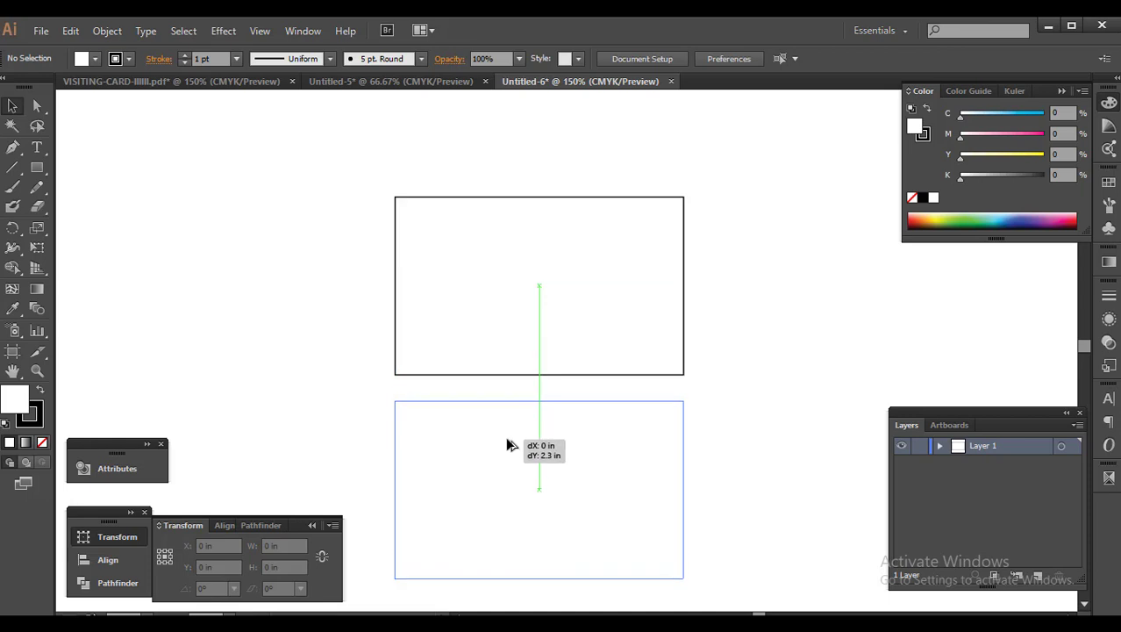
{"action": "left_click", "coordinate": [346, 342]}
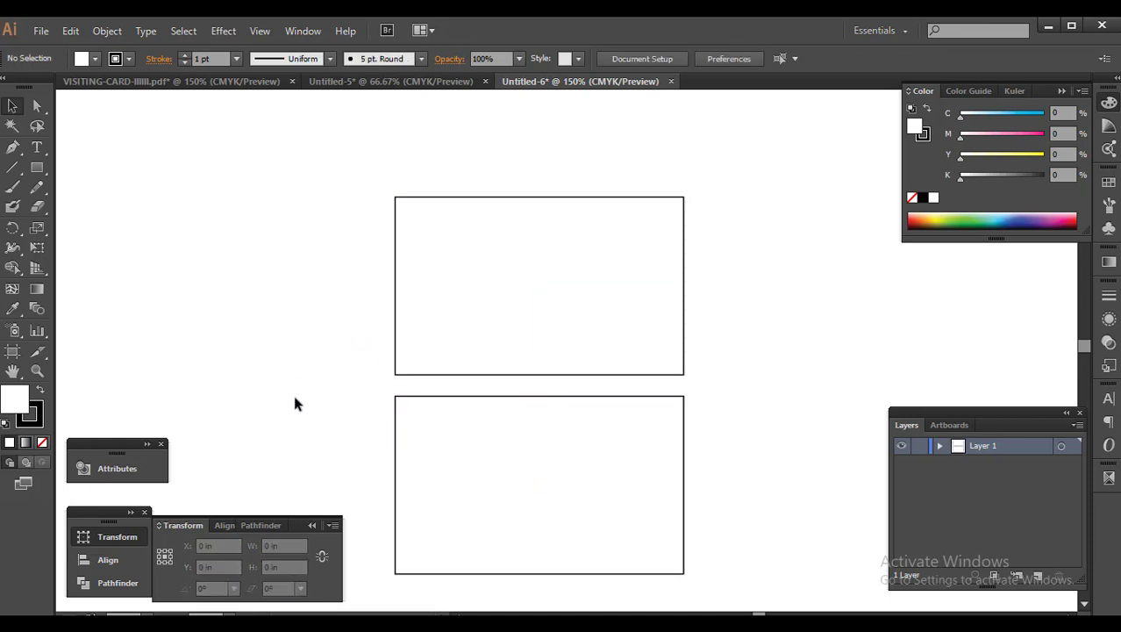
{"action": "left_click", "coordinate": [16, 150]}
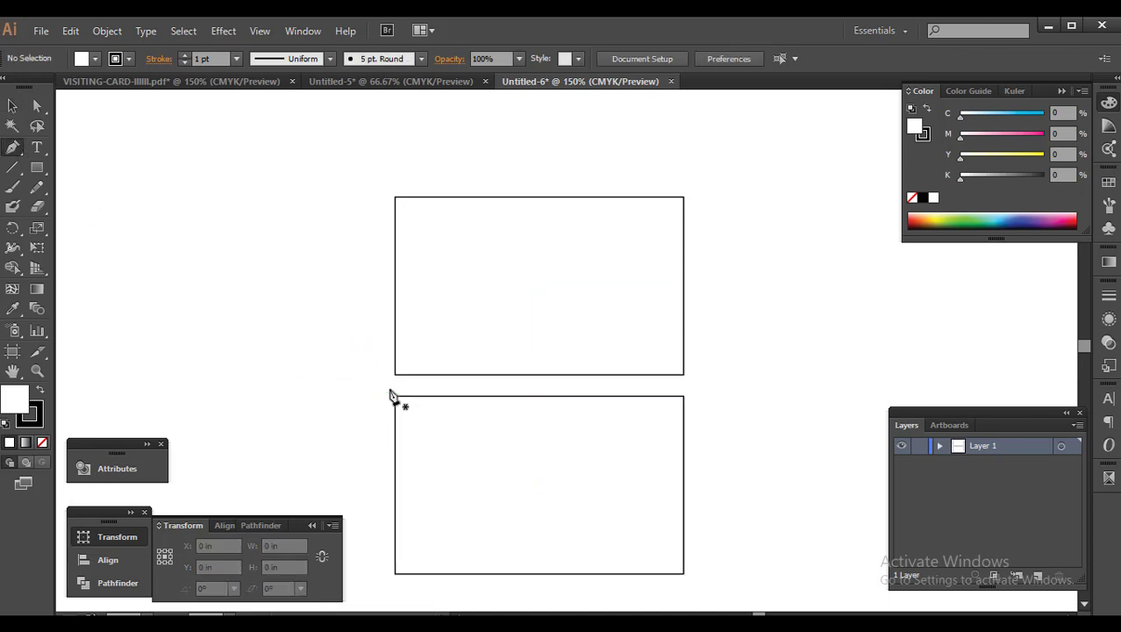
Draw a bent line from the upper card's lower-left corner up to its top edge
{"action": "left_click", "coordinate": [395, 375]}
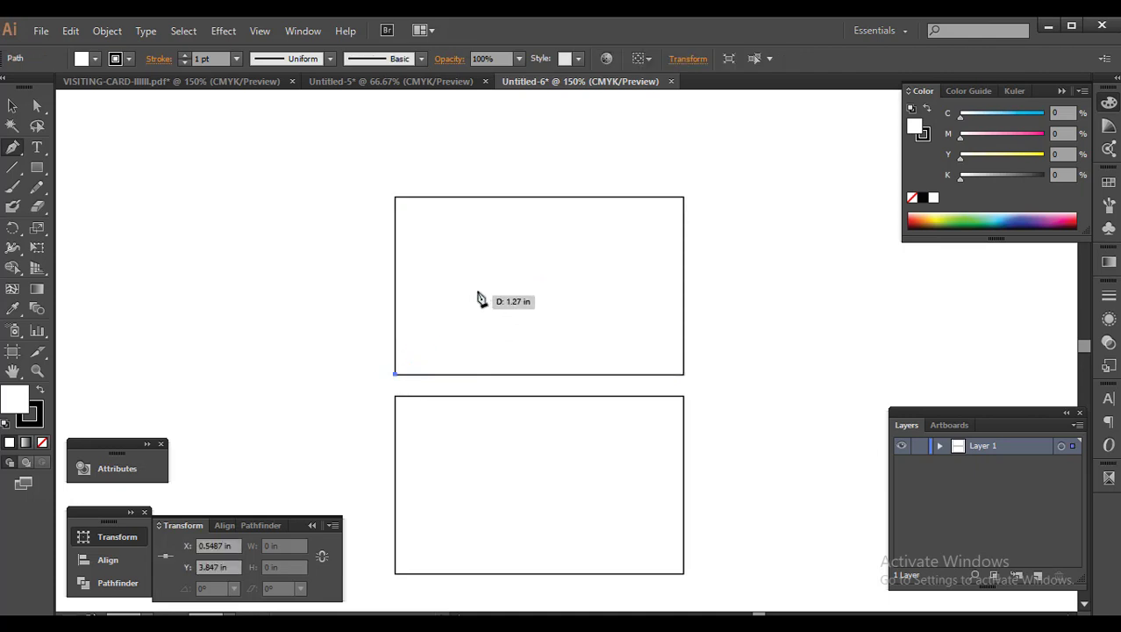
{"action": "left_click", "coordinate": [490, 281]}
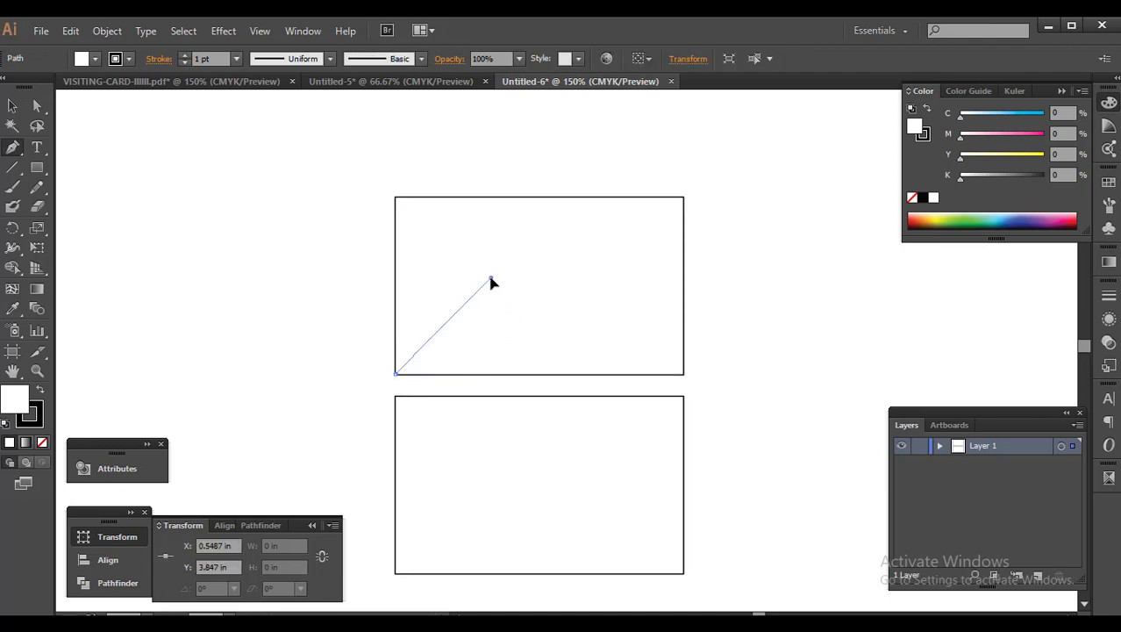
{"action": "left_click", "coordinate": [491, 197]}
{"action": "key", "text": "v"}
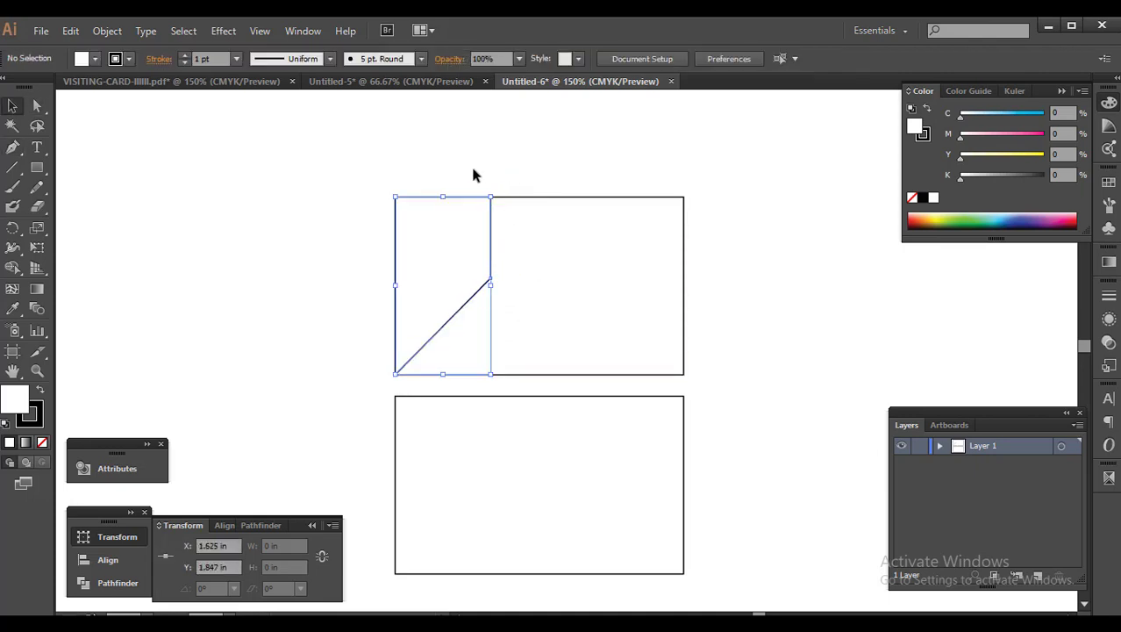
{"action": "left_click", "coordinate": [471, 163]}
Add a red-filled rectangle with no outline across the card's top-right area
{"action": "left_click", "coordinate": [37, 170]}
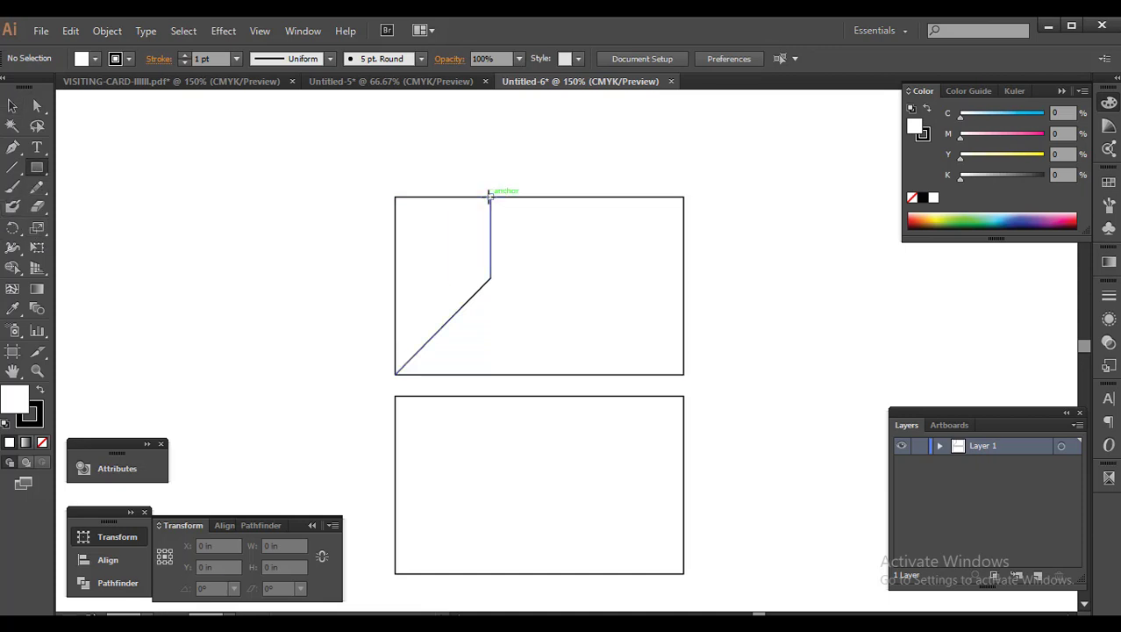
{"action": "left_click_drag", "start_coordinate": [490, 197], "coordinate": [683, 279]}
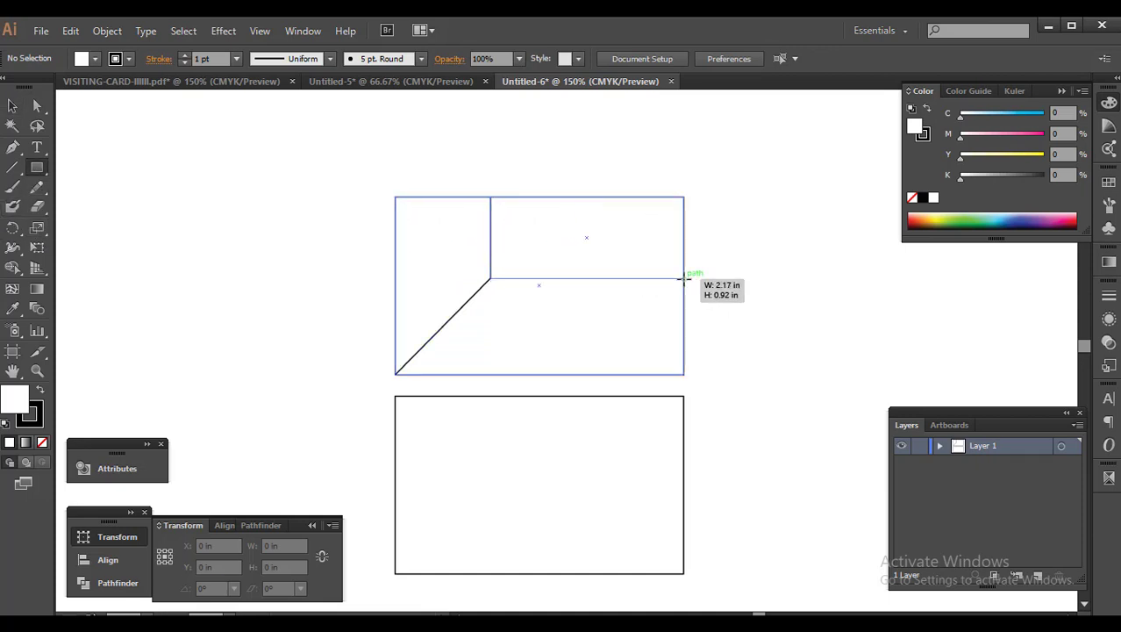
{"action": "key", "text": "v"}
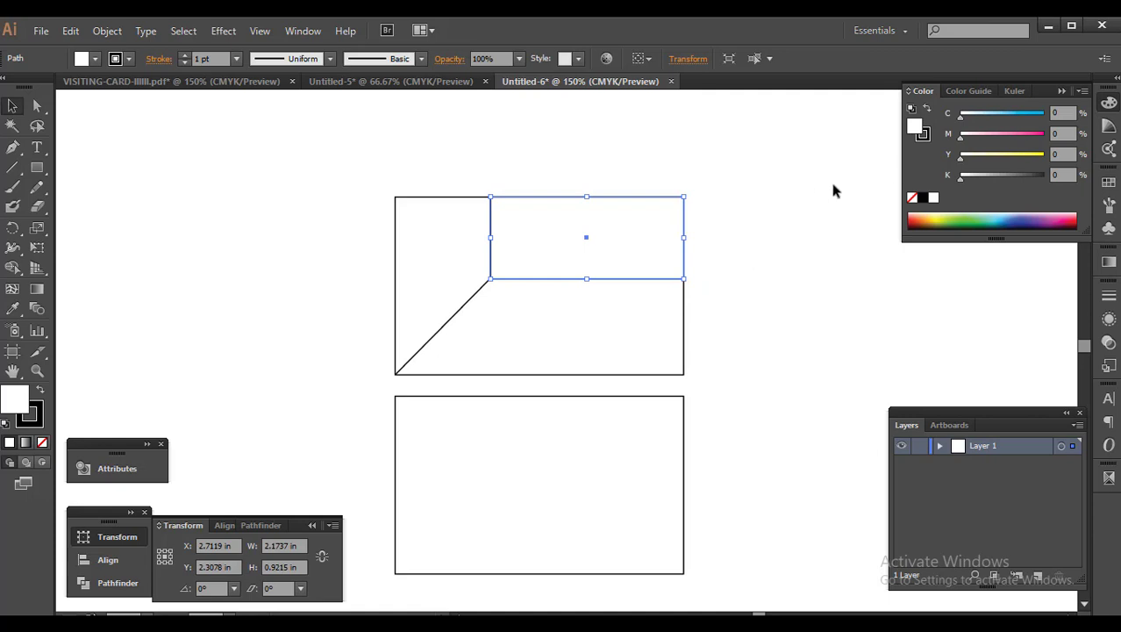
{"action": "left_click_drag", "start_coordinate": [966, 132], "coordinate": [1068, 140]}
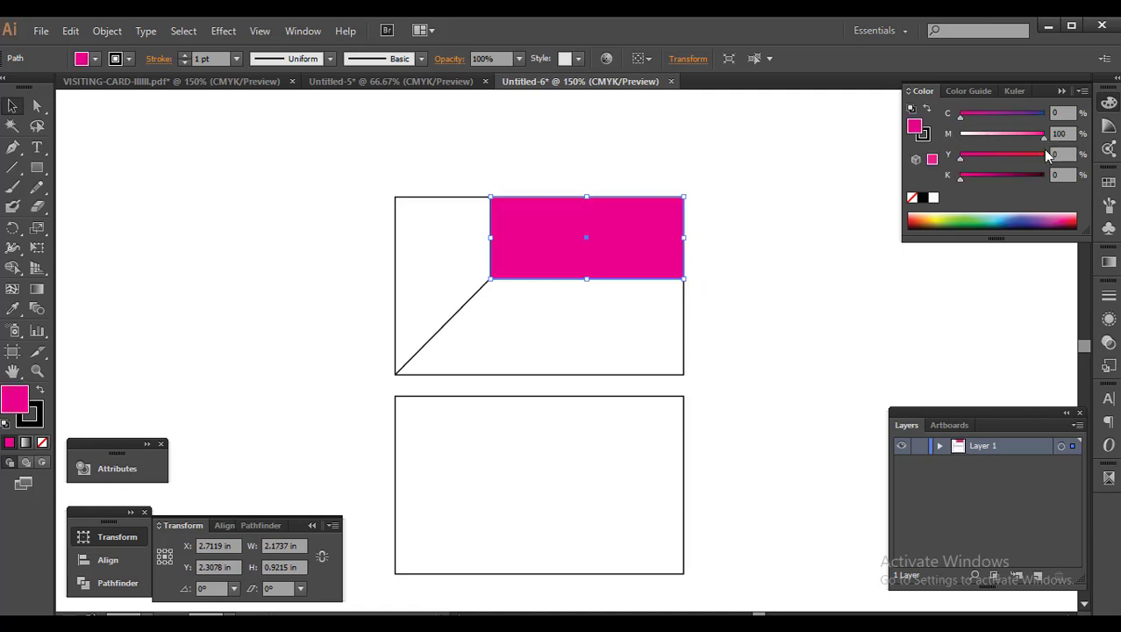
{"action": "left_click", "coordinate": [1044, 154]}
{"action": "left_click", "coordinate": [922, 134]}
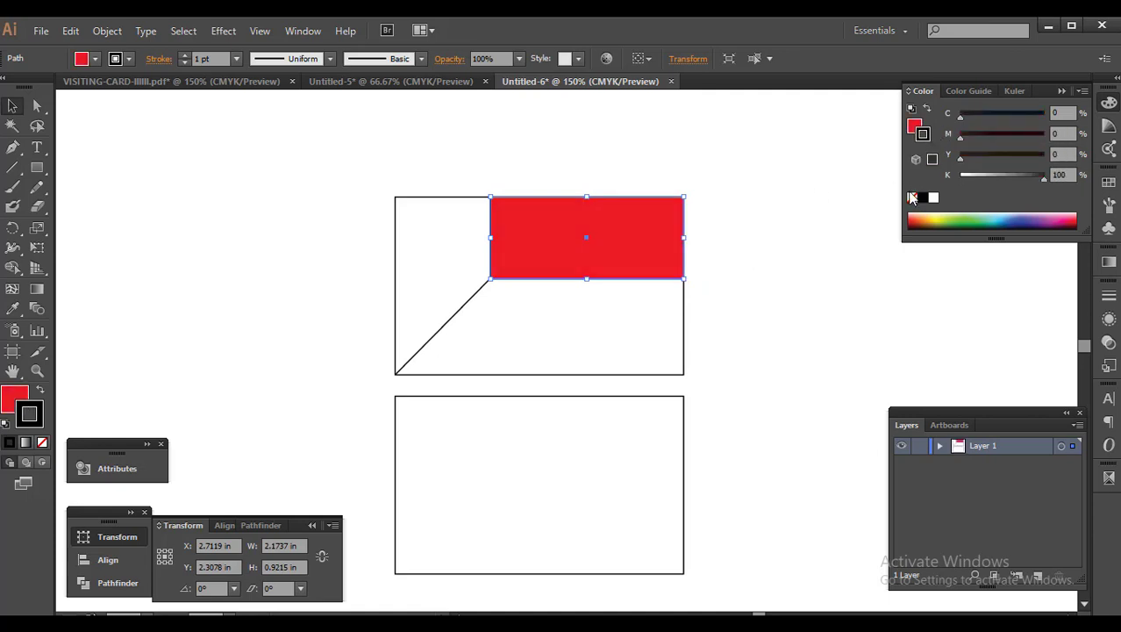
{"action": "left_click", "coordinate": [913, 197]}
{"action": "left_click", "coordinate": [790, 347]}
Toggle the angled line's fill and stroke colours, ending with a white fill
{"action": "left_click", "coordinate": [490, 198]}
{"action": "key", "text": "v"}
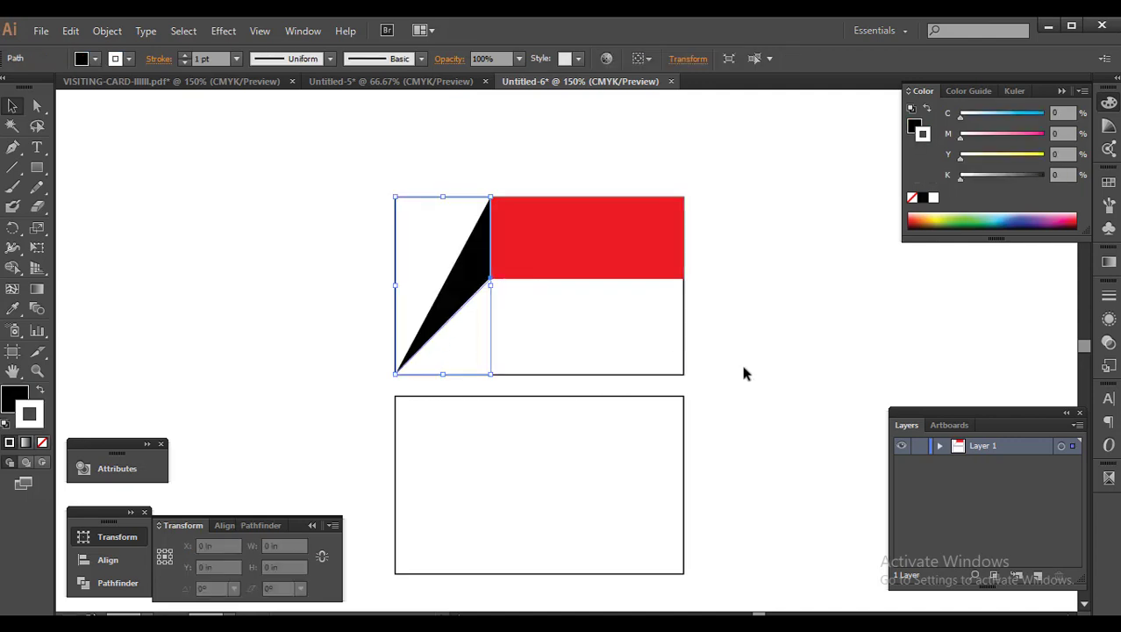
{"action": "left_click", "coordinate": [740, 361]}
{"action": "left_click", "coordinate": [468, 268]}
{"action": "key", "text": "shift+x"}
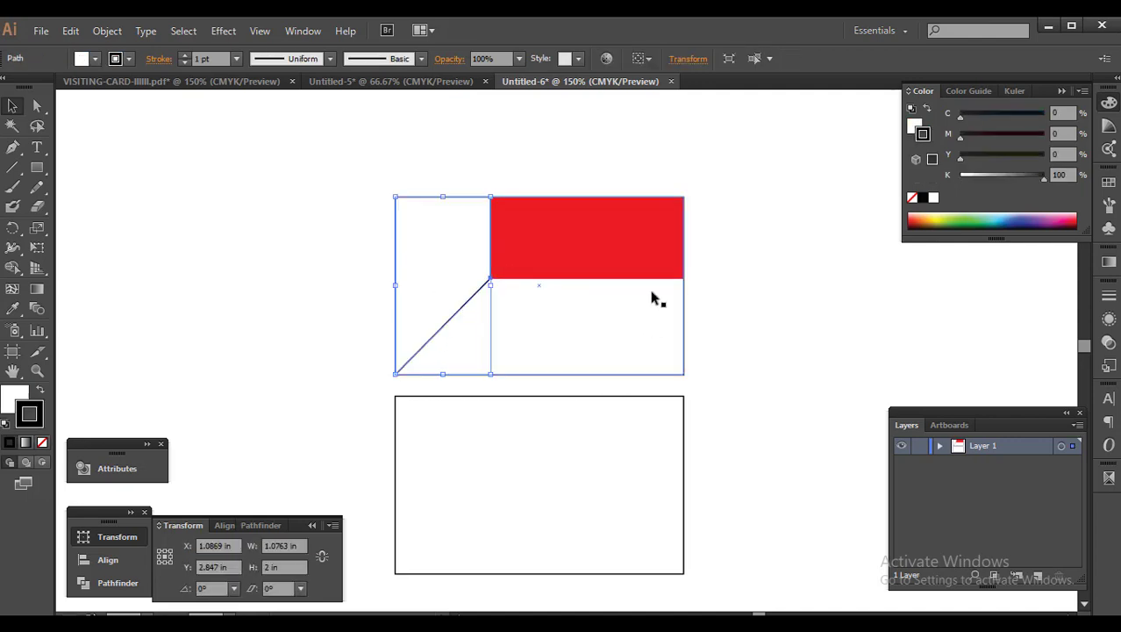
{"action": "left_click", "coordinate": [598, 334]}
{"action": "left_click", "coordinate": [468, 305]}
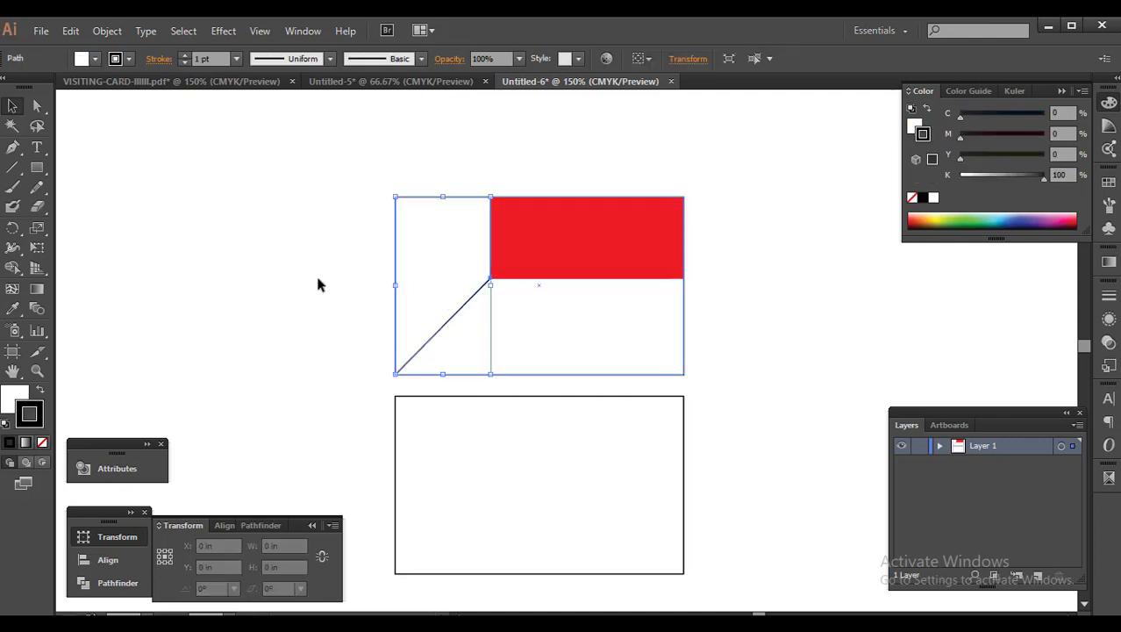
{"action": "left_click", "coordinate": [97, 373]}
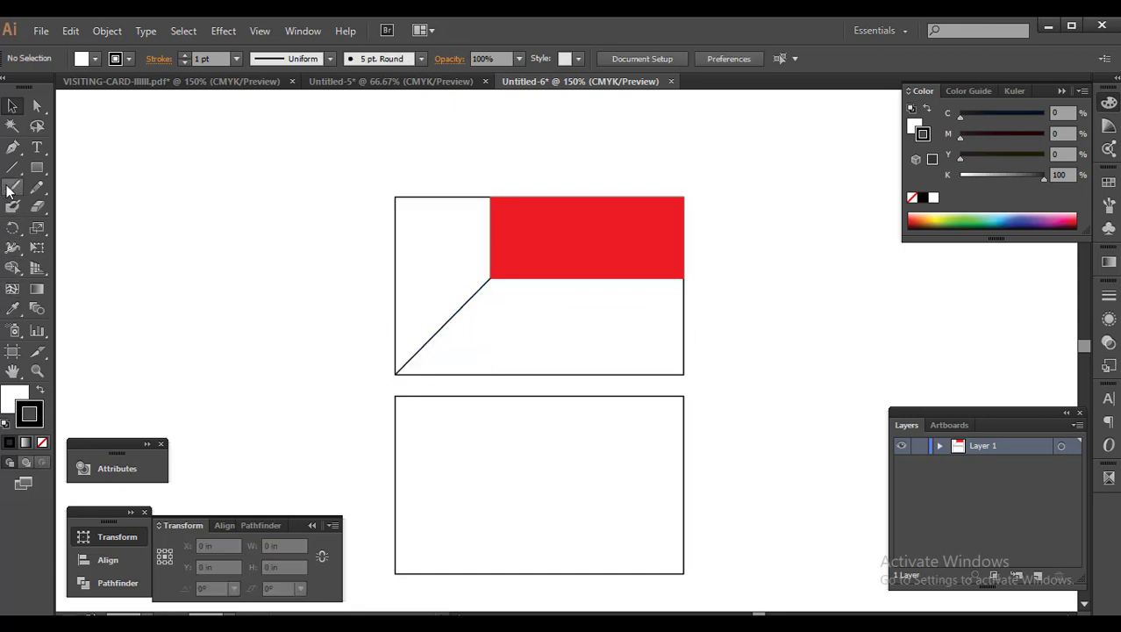
Trace a closed shape over the card's left corner area and fill it black
{"action": "left_click", "coordinate": [12, 147]}
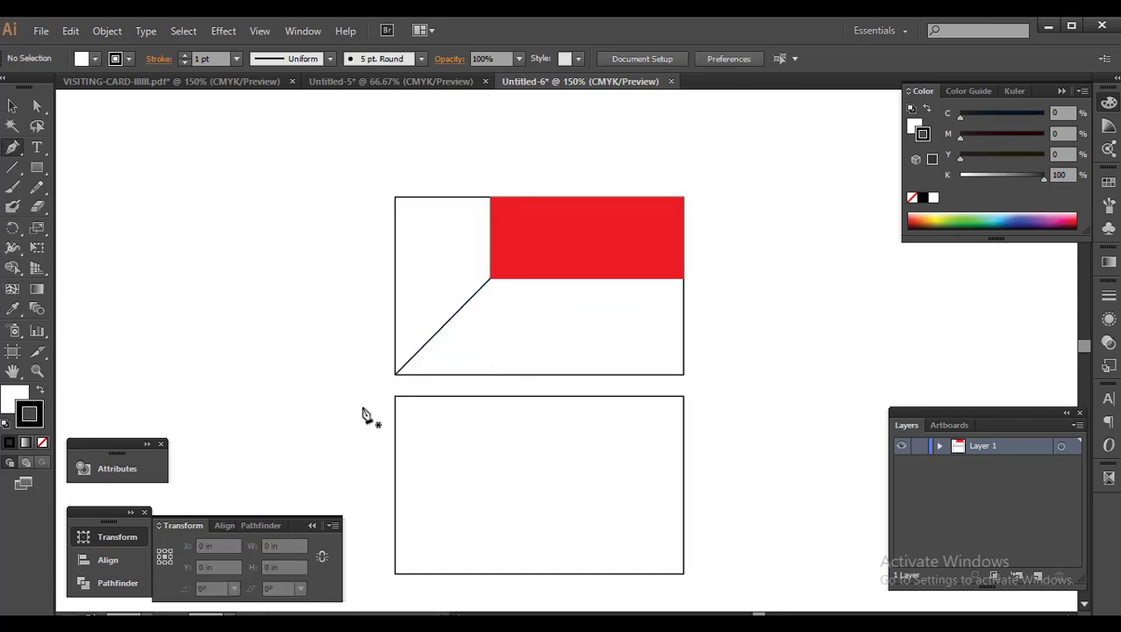
{"action": "left_click", "coordinate": [396, 374]}
{"action": "left_click", "coordinate": [396, 198]}
{"action": "left_click", "coordinate": [491, 197]}
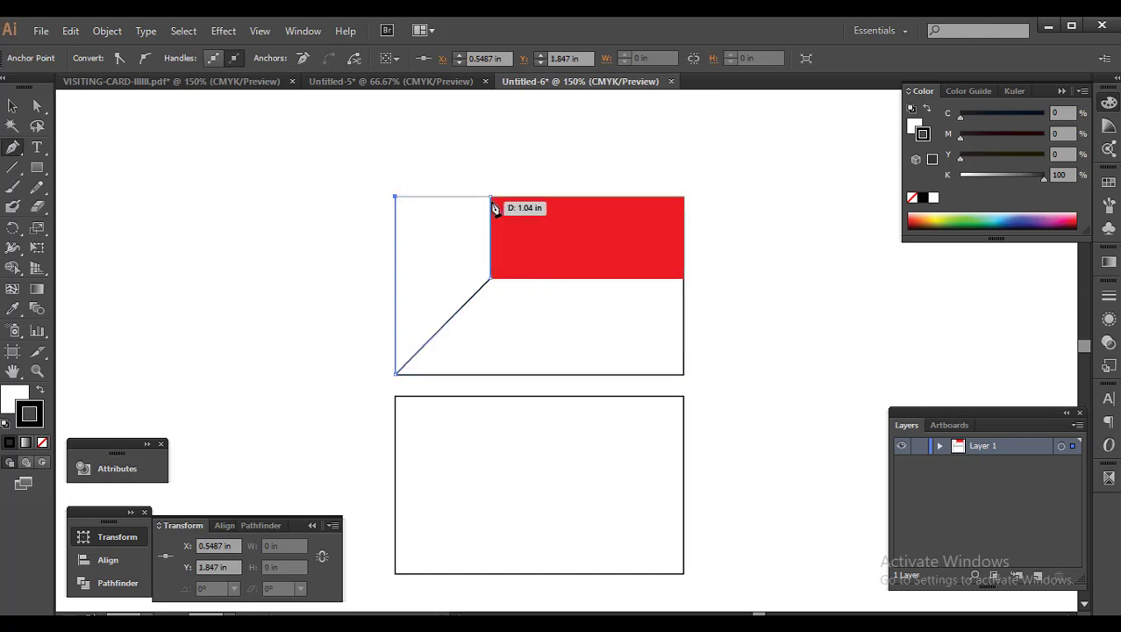
{"action": "left_click", "coordinate": [492, 279]}
{"action": "key", "text": "shift+x"}
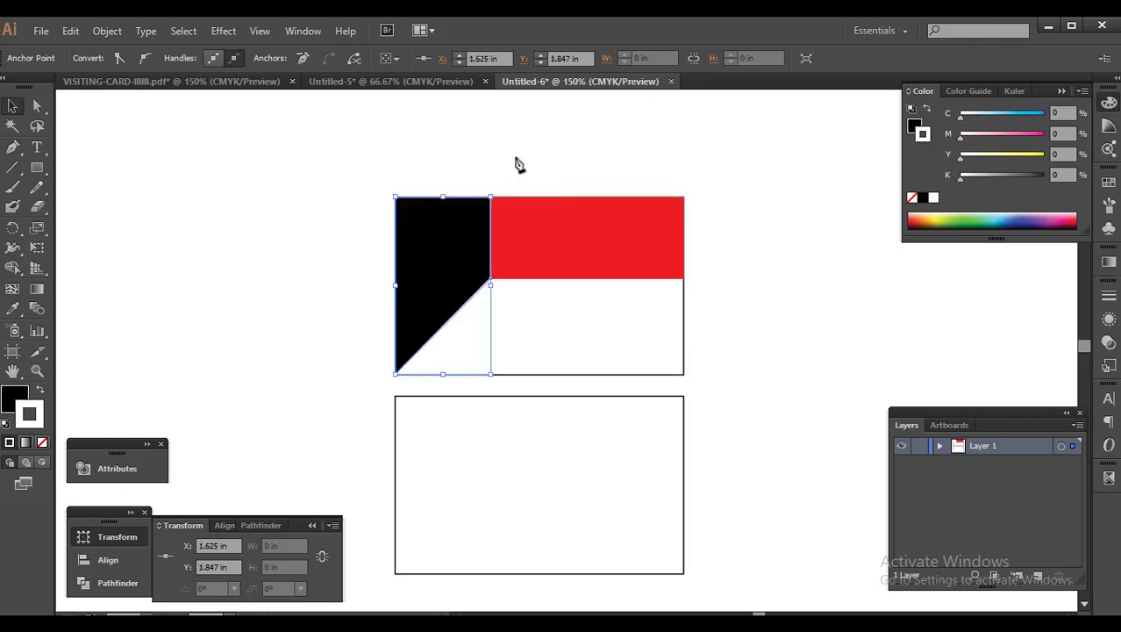
{"action": "key", "text": "v"}
{"action": "left_click", "coordinate": [513, 151]}
Remove the outline from the black left-side shape
{"action": "left_click", "coordinate": [471, 220]}
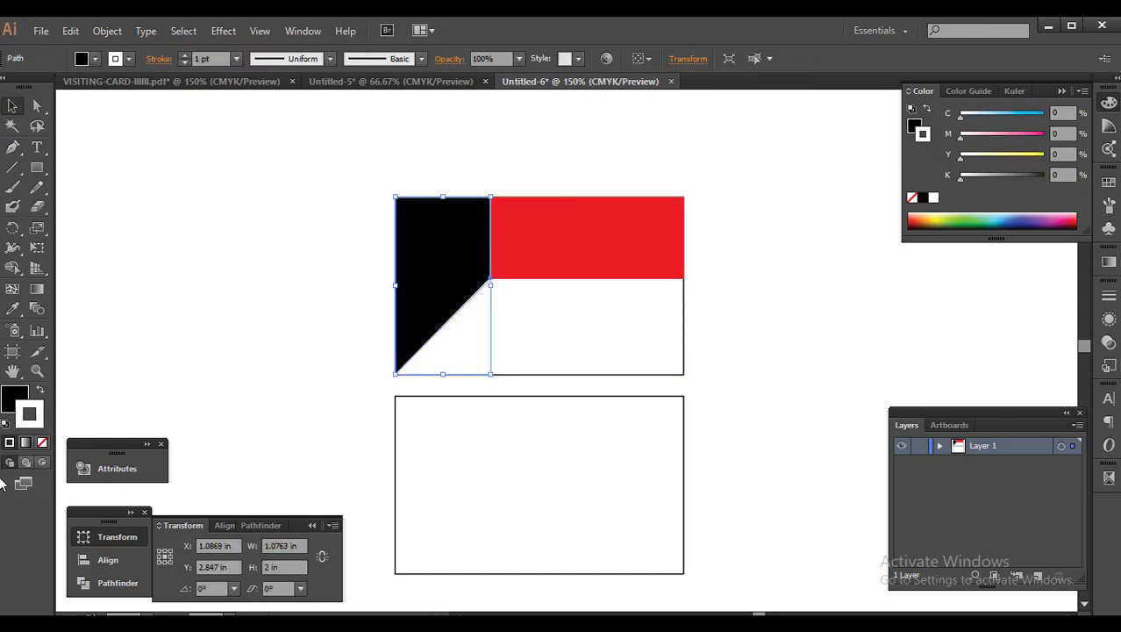
{"action": "left_click", "coordinate": [43, 443]}
{"action": "left_click", "coordinate": [199, 296]}
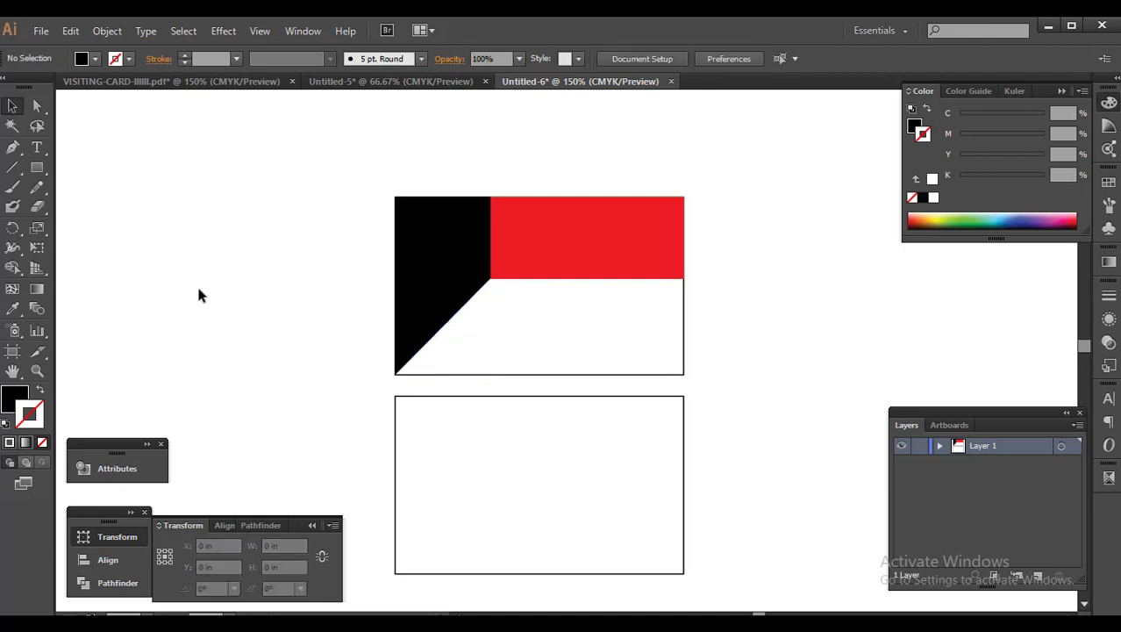
{"action": "left_click_drag", "start_coordinate": [265, 385], "coordinate": [265, 376]}
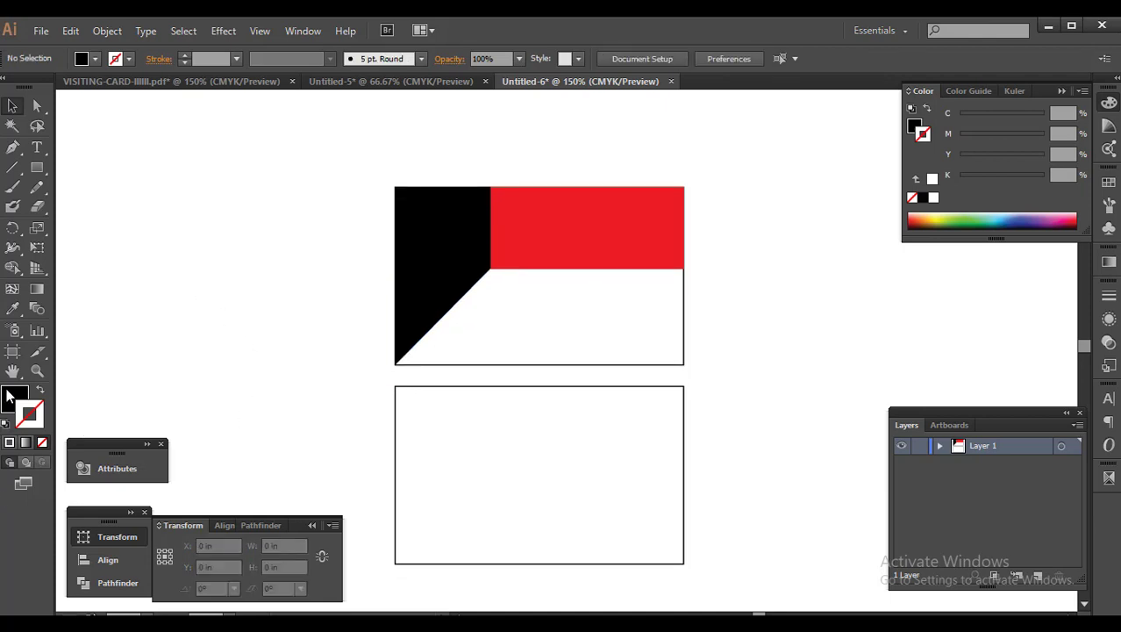
Draw a band across the bottom of the lower card
{"action": "left_click", "coordinate": [37, 169]}
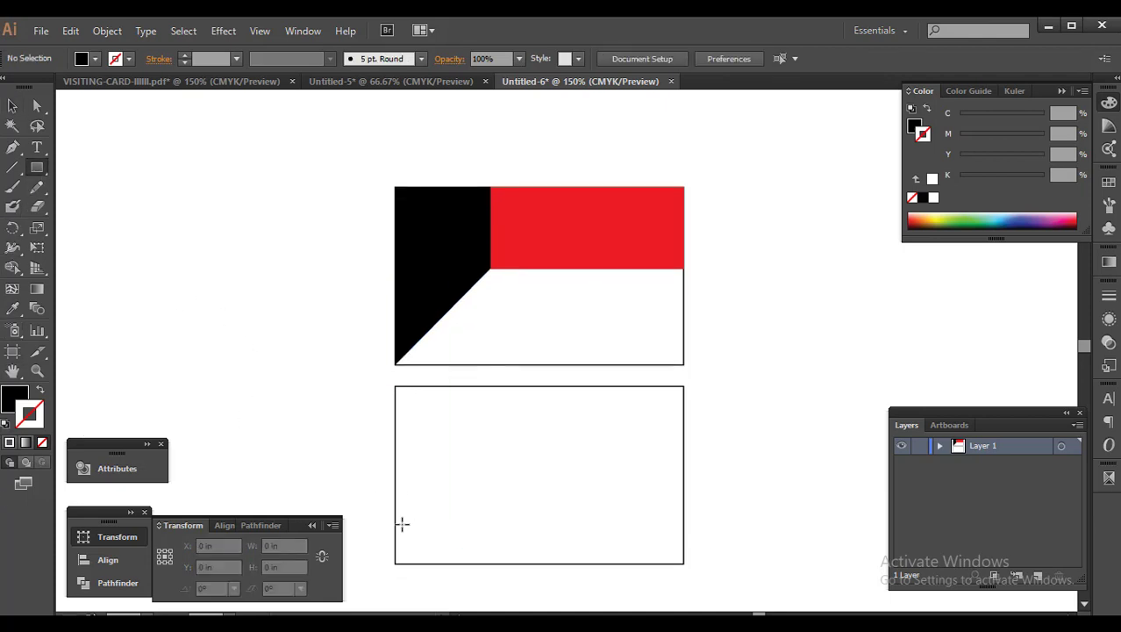
{"action": "left_click_drag", "start_coordinate": [396, 510], "coordinate": [684, 564]}
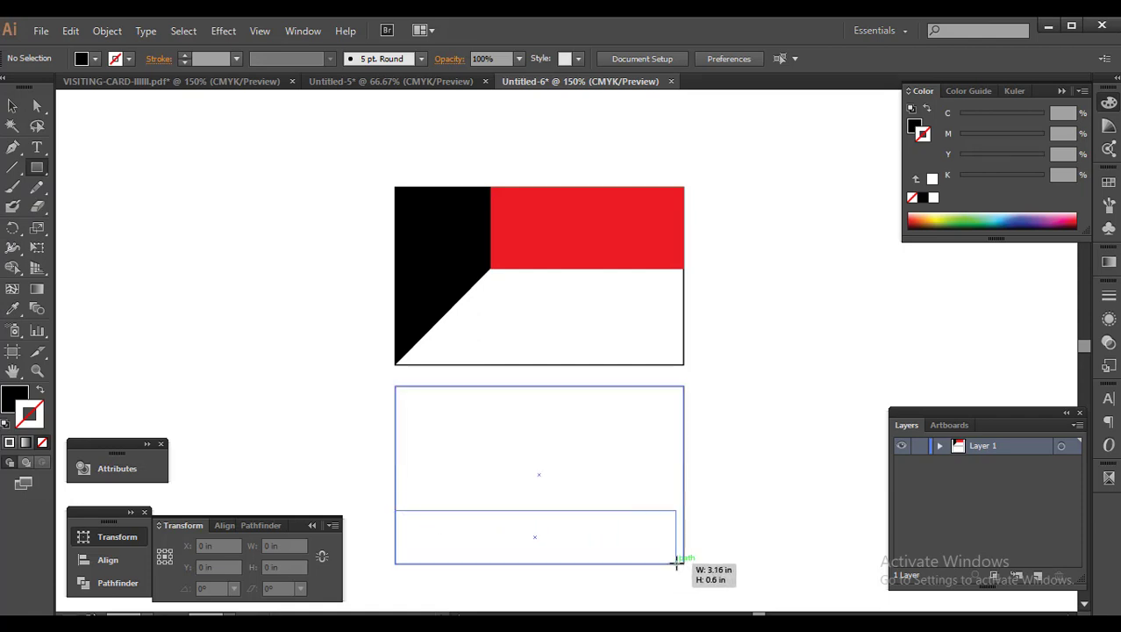
{"action": "key", "text": "v"}
{"action": "left_click", "coordinate": [719, 516]}
{"action": "scroll", "coordinate": [718, 509], "scroll_direction": "down", "scroll_amount": 1}
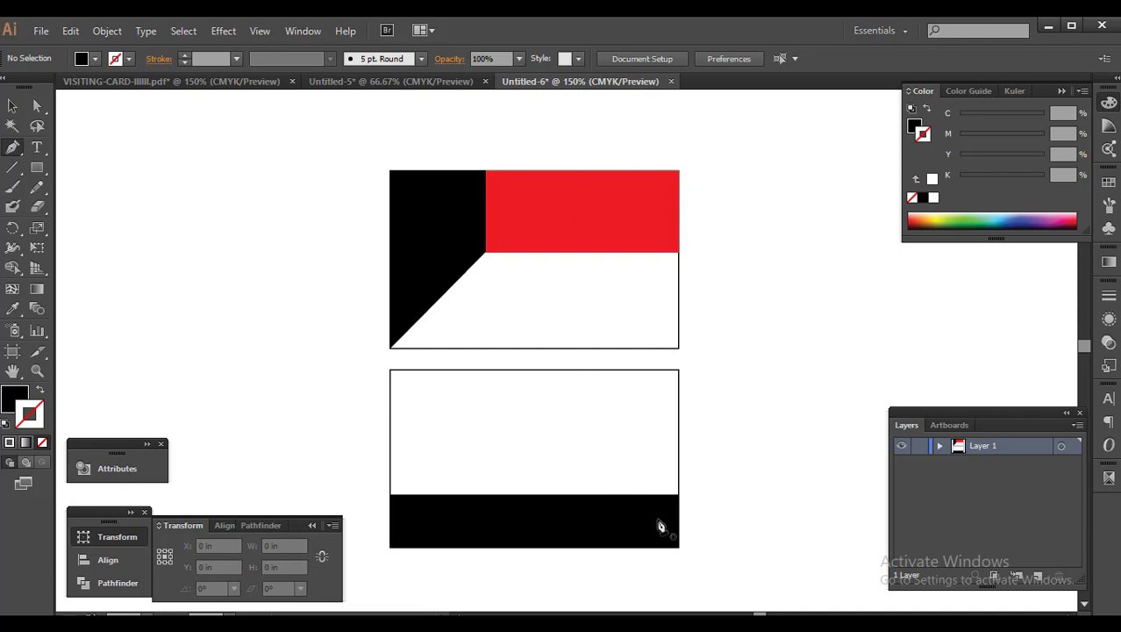
Draw a slanted black shape along the lower card's right side, down to the band
{"action": "left_click", "coordinate": [617, 548]}
{"action": "left_click", "coordinate": [628, 422]}
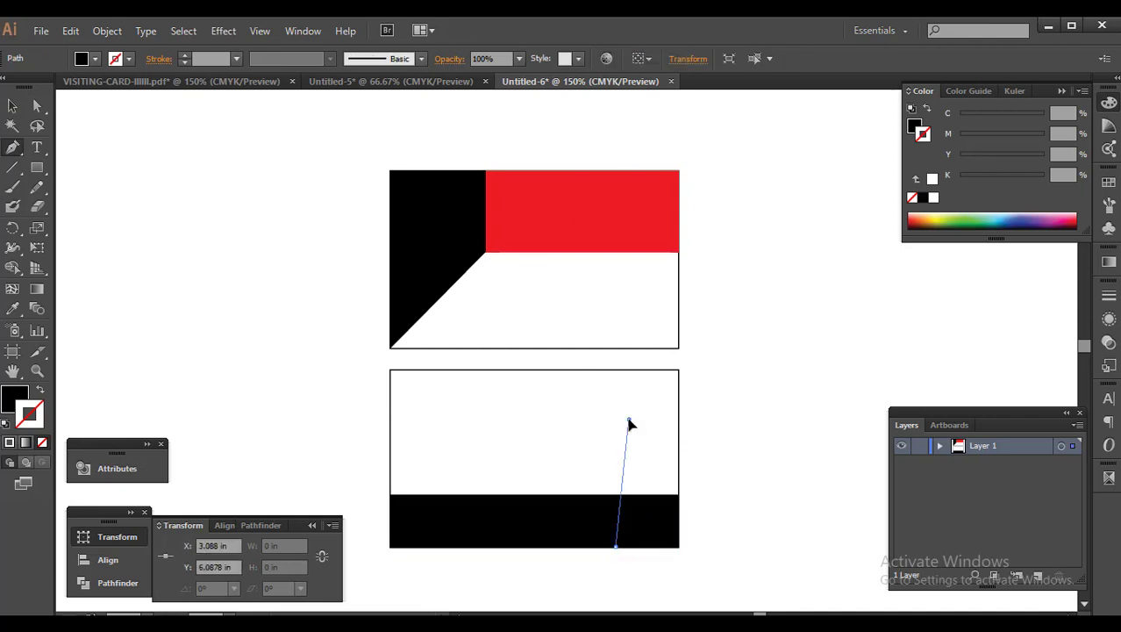
{"action": "left_click", "coordinate": [678, 372]}
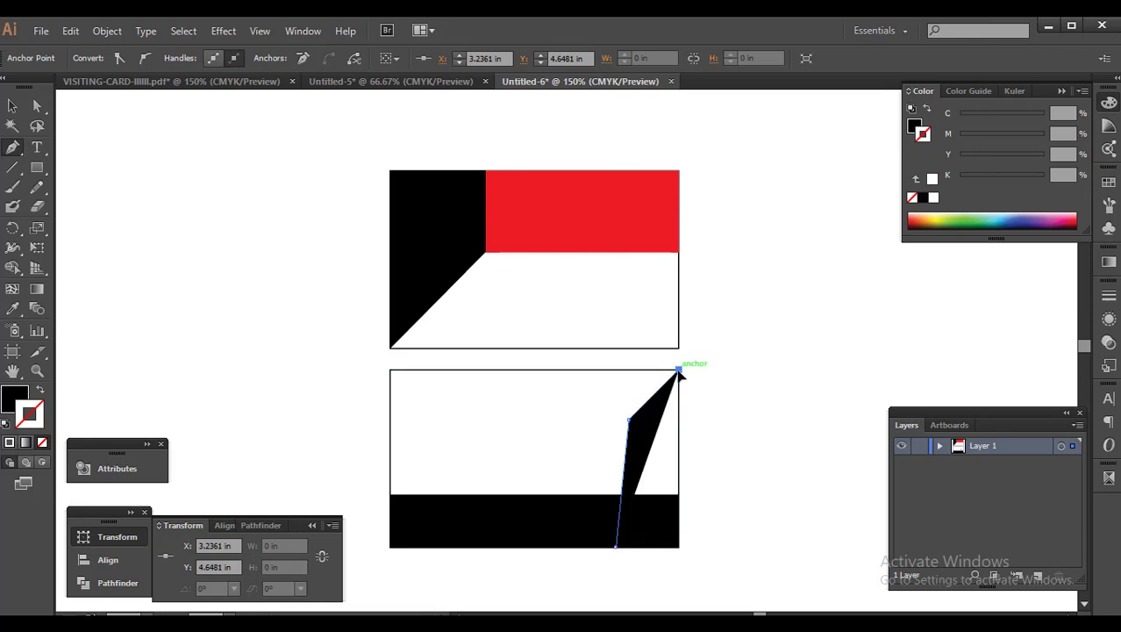
{"action": "left_click", "coordinate": [679, 548]}
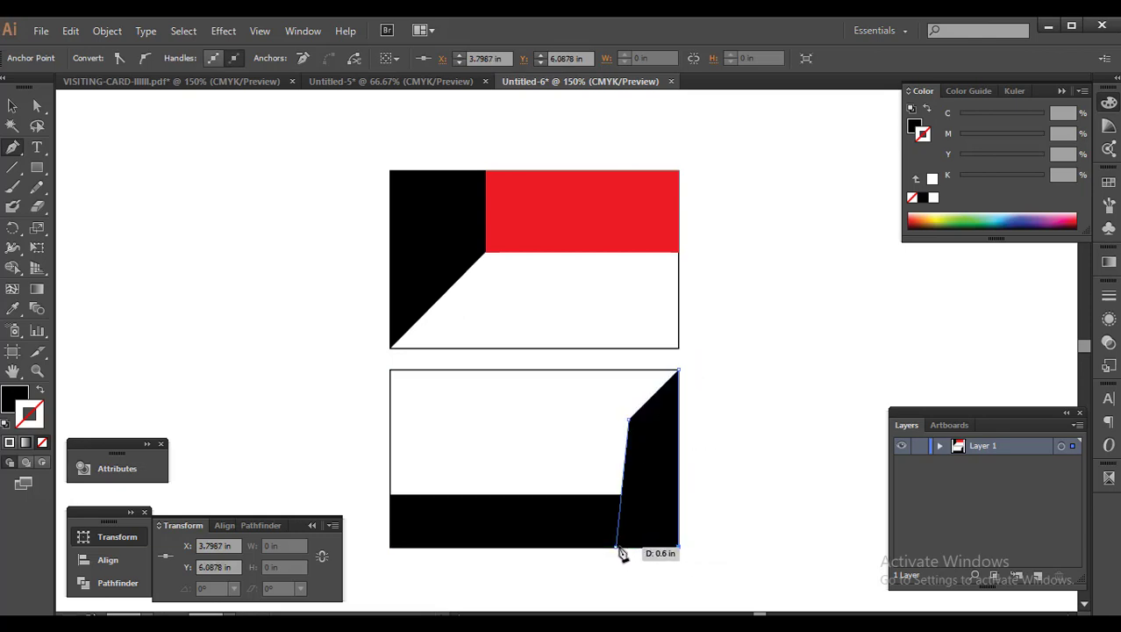
{"action": "left_click", "coordinate": [619, 546]}
{"action": "key", "text": "v"}
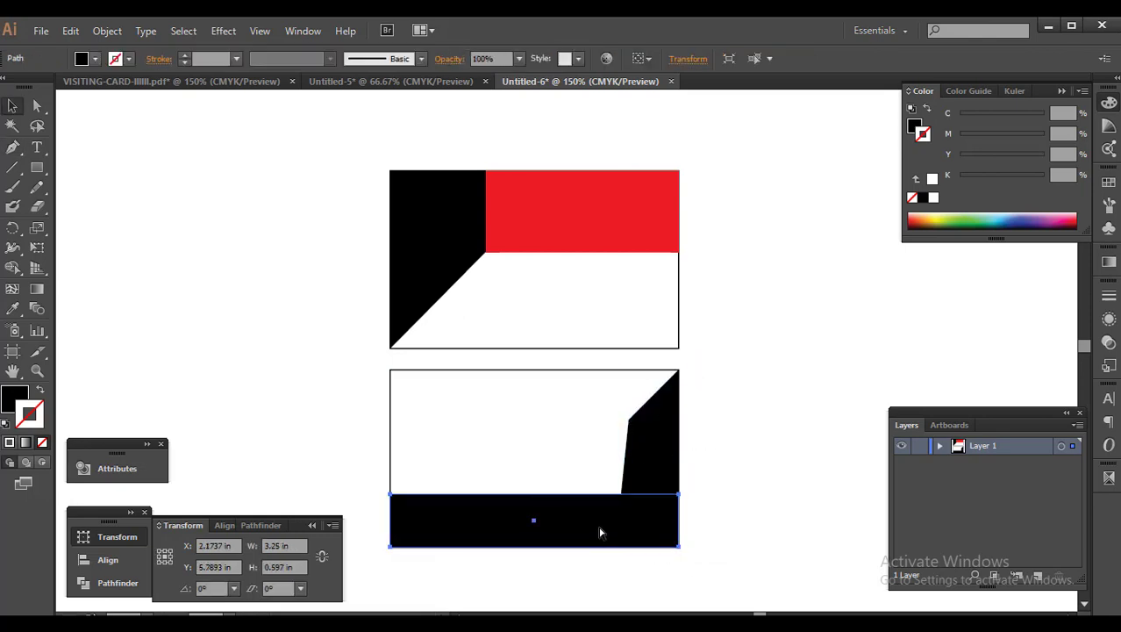
Sample the front card's red onto the lower card's bottom band
{"action": "key", "text": "i"}
{"action": "left_click", "coordinate": [571, 245]}
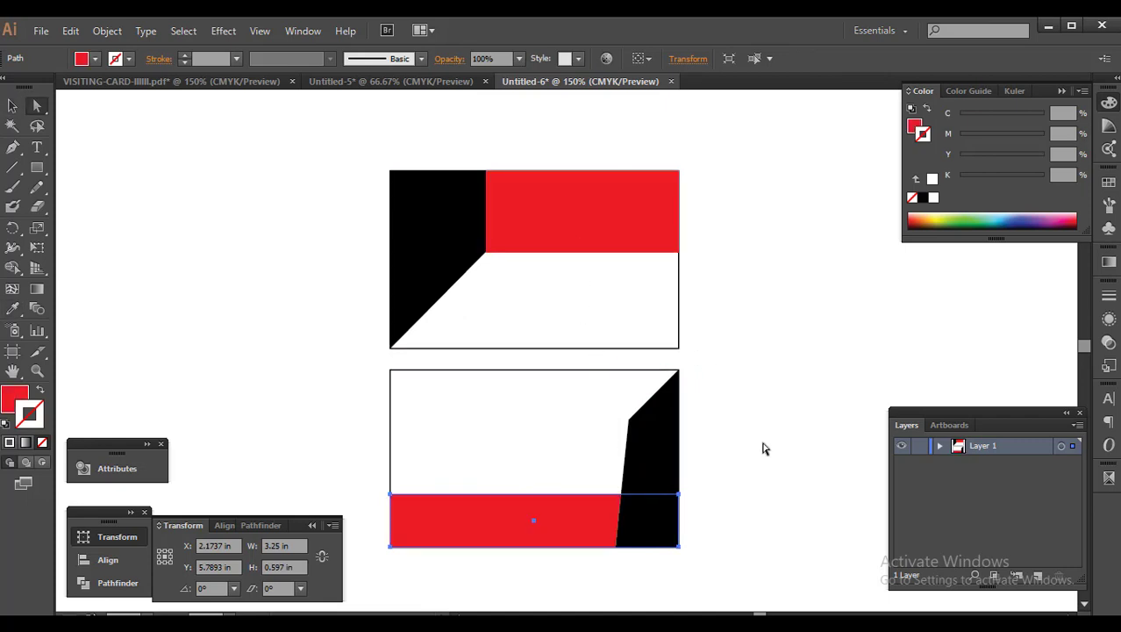
{"action": "key", "text": "v"}
{"action": "left_click", "coordinate": [701, 497]}
{"action": "scroll", "coordinate": [726, 481], "scroll_direction": "down", "scroll_amount": 1}
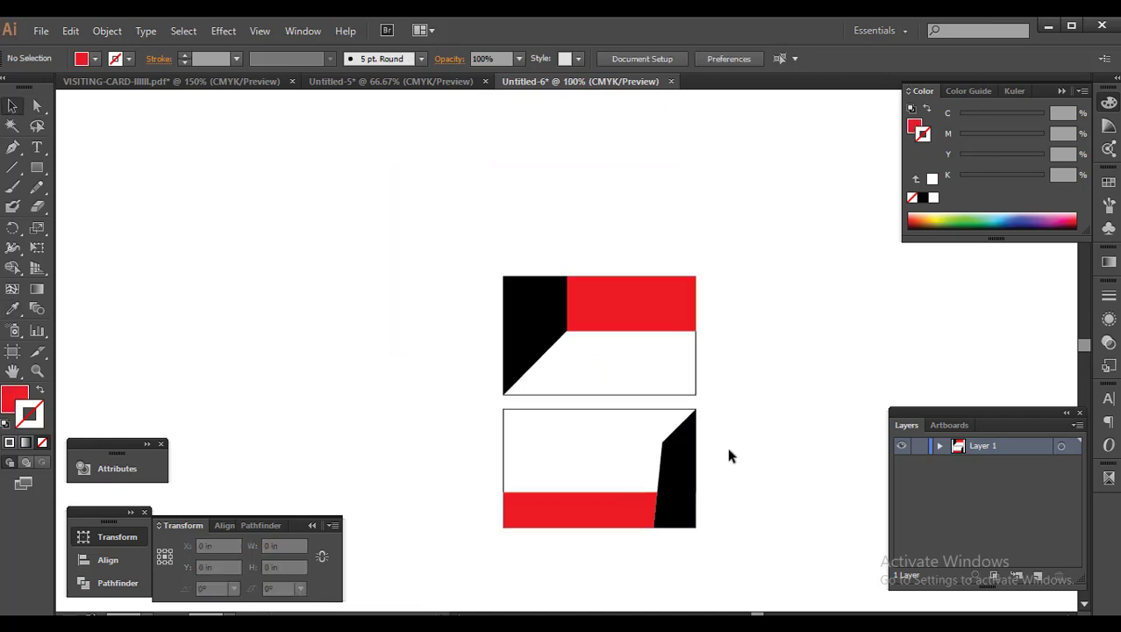
{"action": "scroll", "coordinate": [685, 417], "scroll_direction": "up", "scroll_amount": 1}
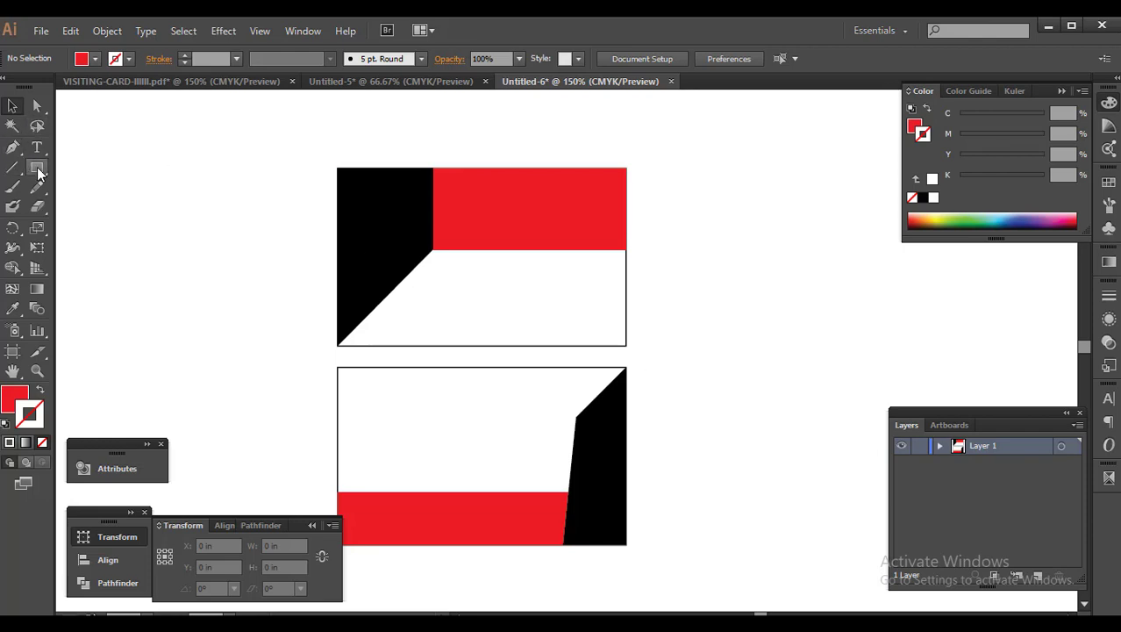
Draw a red-outlined circle on the upper card's black panel
{"action": "left_click_drag", "start_coordinate": [39, 174], "coordinate": [117, 210]}
{"action": "scroll", "coordinate": [384, 224], "scroll_direction": "up", "scroll_amount": 2}
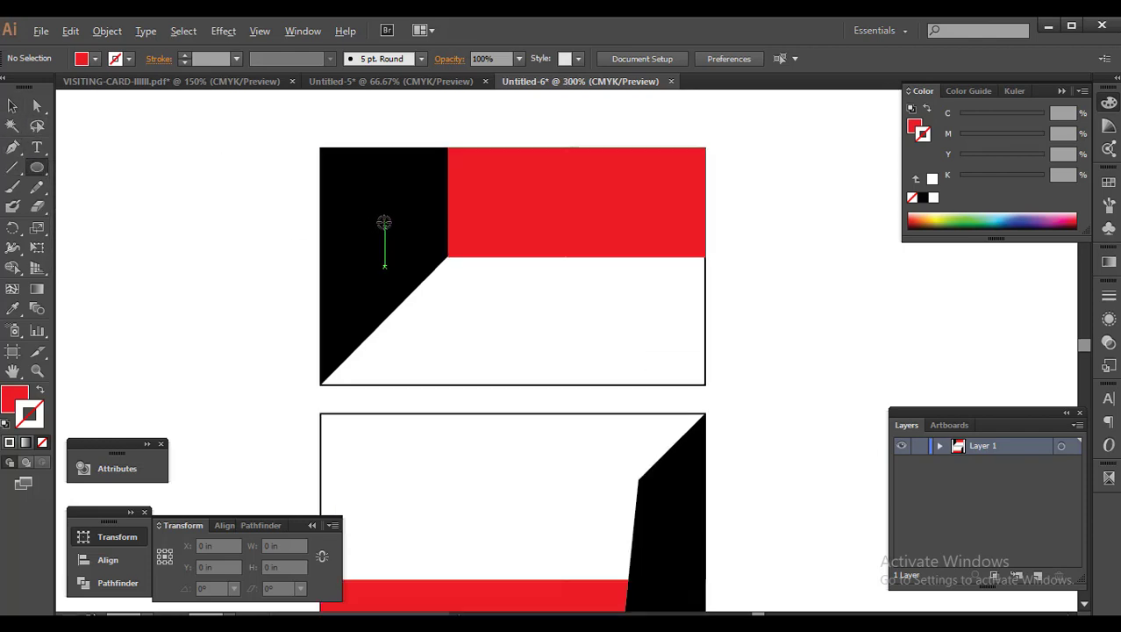
{"action": "scroll", "coordinate": [385, 222], "scroll_direction": "up", "scroll_amount": 1}
{"action": "left_click_drag", "start_coordinate": [368, 195], "coordinate": [430, 258]}
{"action": "left_click_drag", "start_coordinate": [217, 215], "coordinate": [262, 264]}
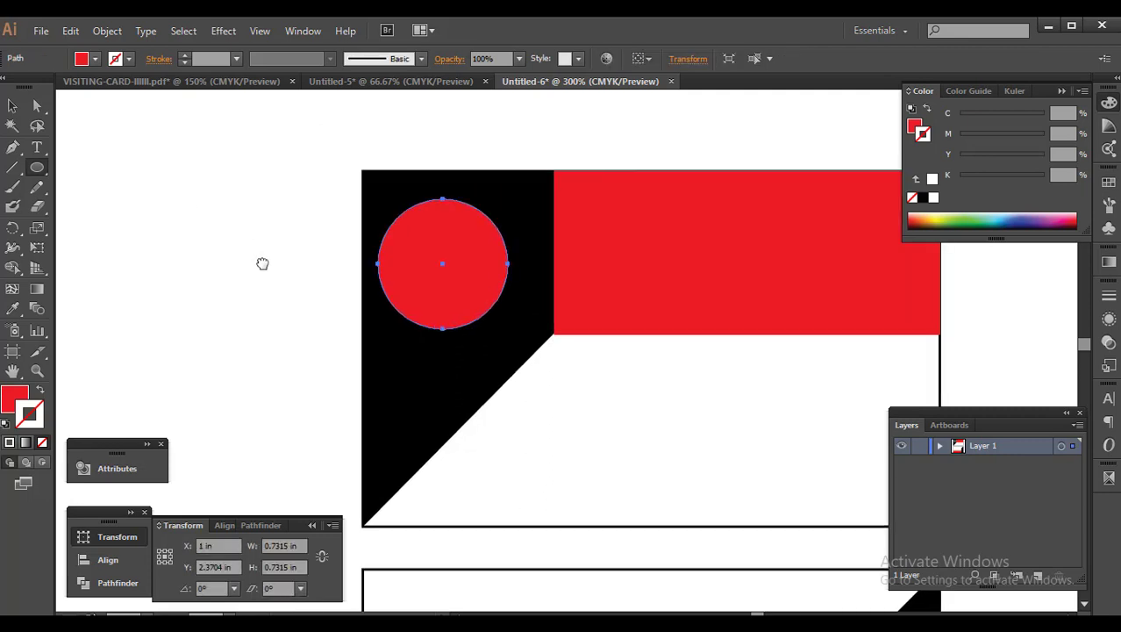
{"action": "key", "text": "v"}
{"action": "key", "text": "shift+x"}
Create a 0.3796 in rounded square with a small corner radius inside the circle
{"action": "left_click", "coordinate": [623, 132]}
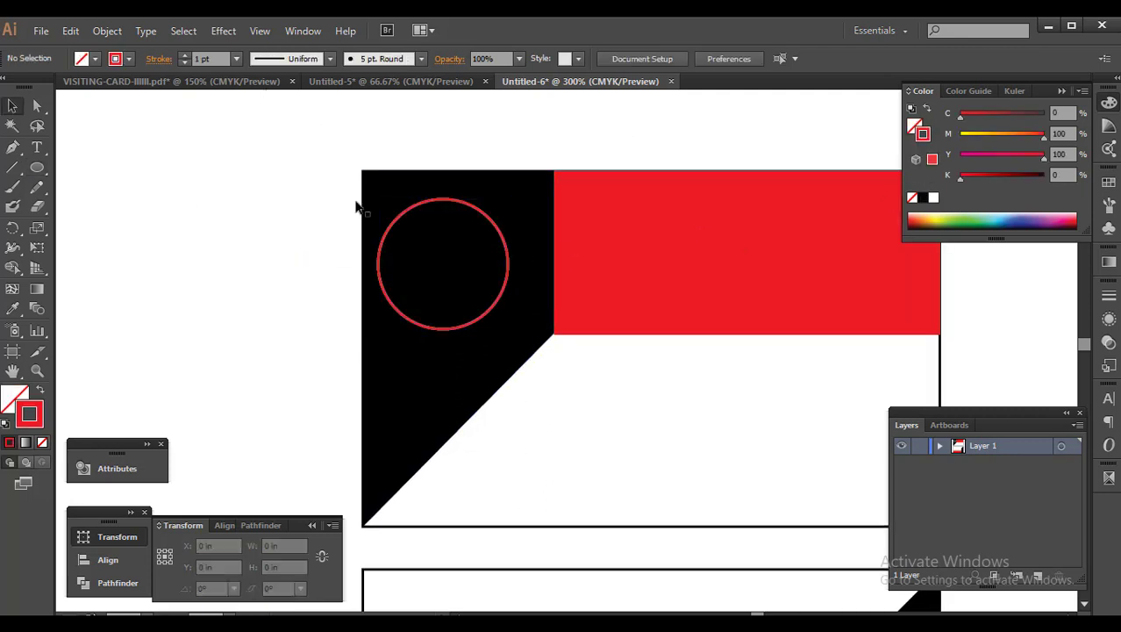
{"action": "left_click_drag", "start_coordinate": [38, 168], "coordinate": [104, 205]}
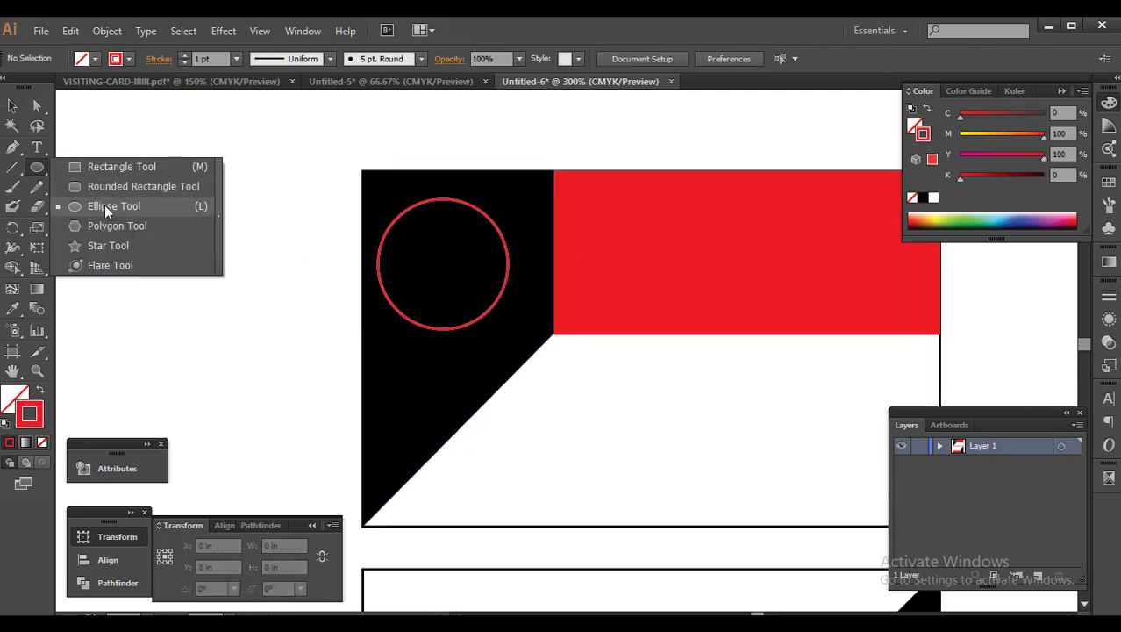
{"action": "left_click_drag", "start_coordinate": [37, 167], "coordinate": [118, 183]}
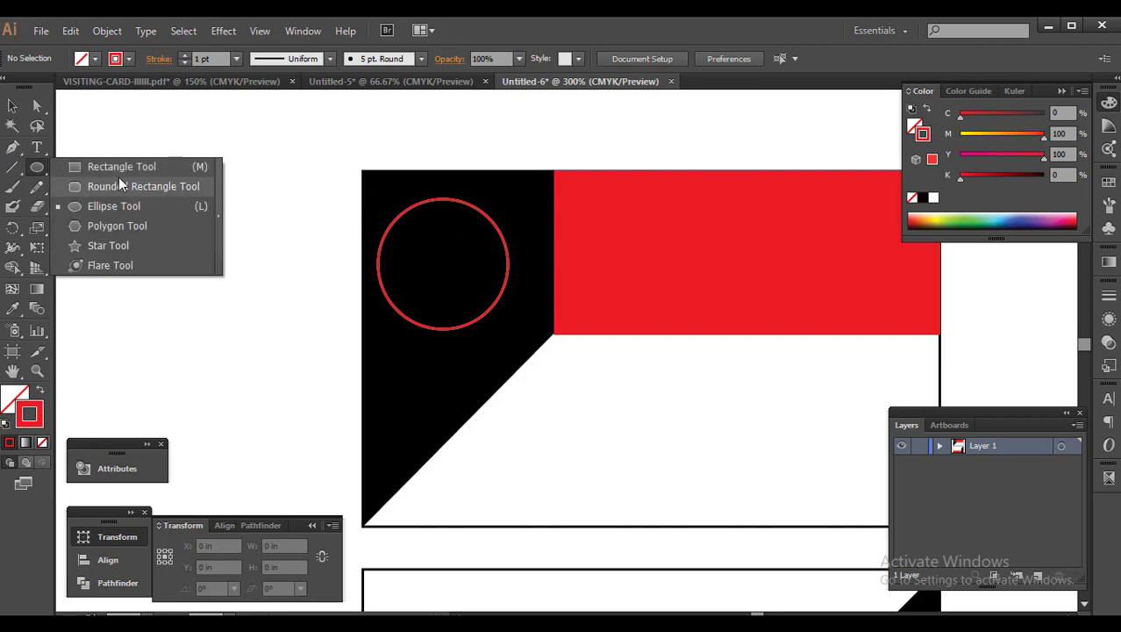
{"action": "left_click_drag", "start_coordinate": [438, 250], "coordinate": [470, 279]}
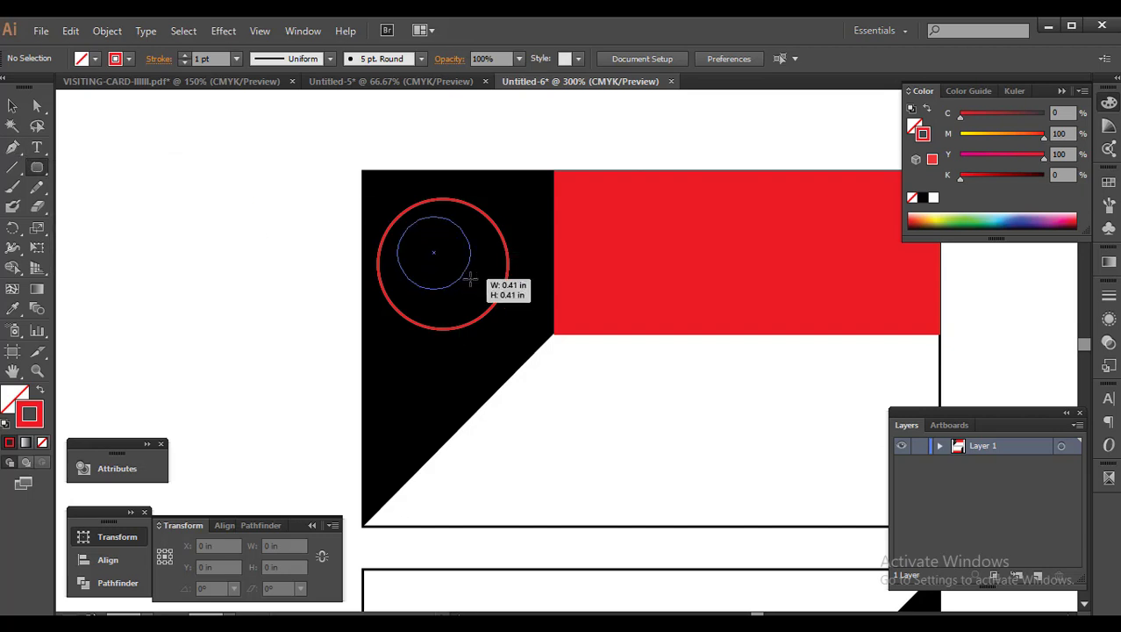
{"action": "key", "text": "ctrl+z"}
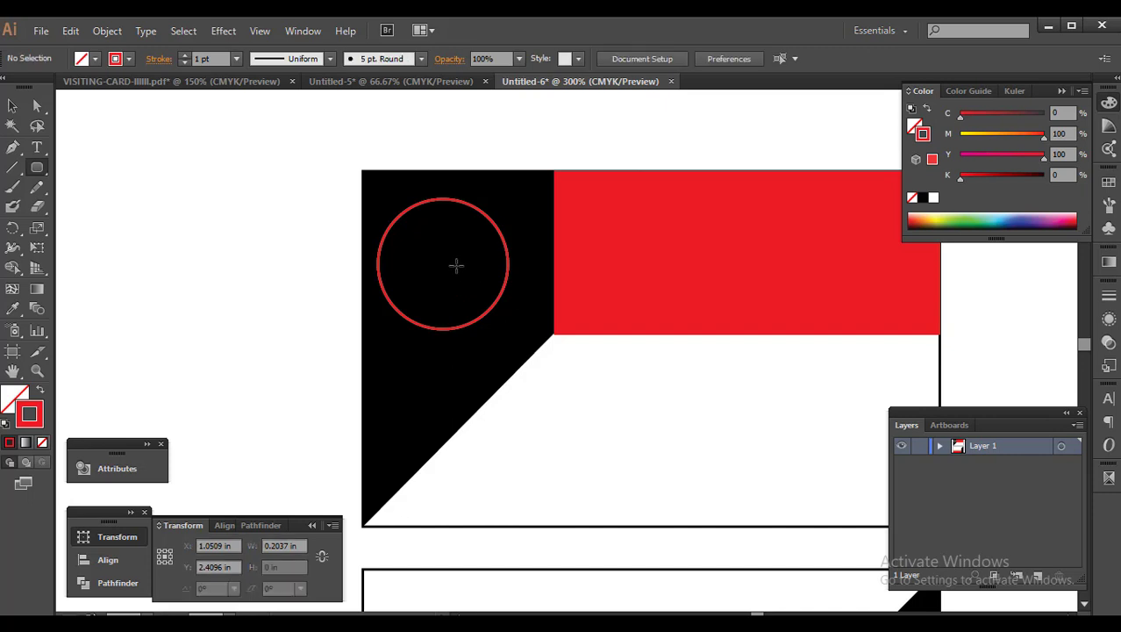
{"action": "left_click_drag", "start_coordinate": [409, 224], "coordinate": [479, 289]}
{"action": "left_click", "coordinate": [476, 287]}
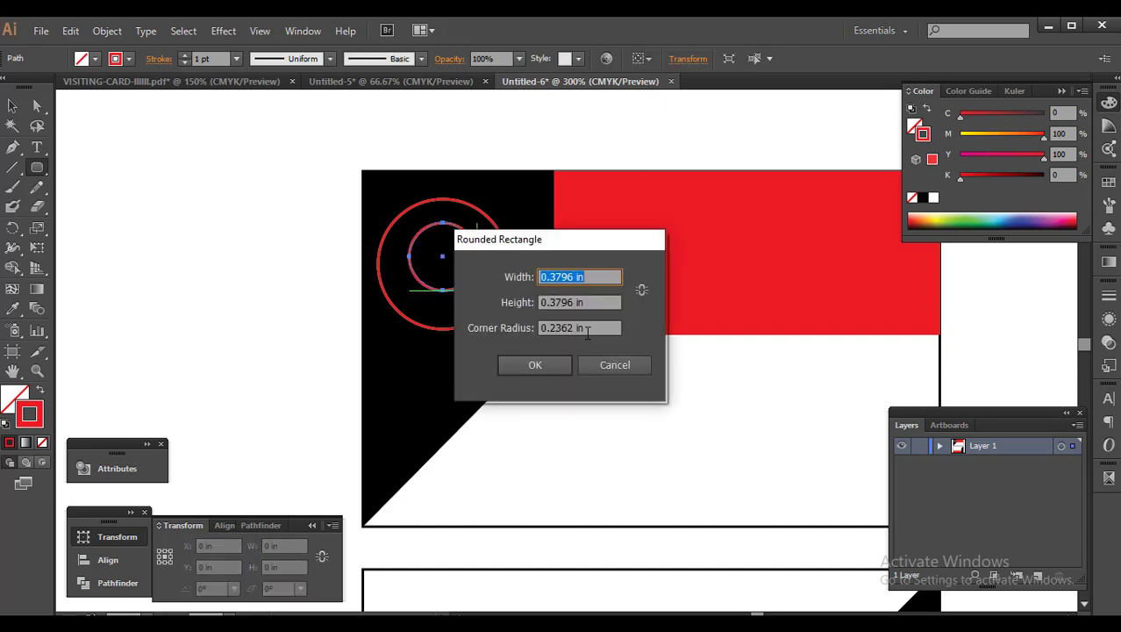
{"action": "left_click_drag", "start_coordinate": [588, 330], "coordinate": [521, 328]}
{"action": "type", "text": "0.005"}
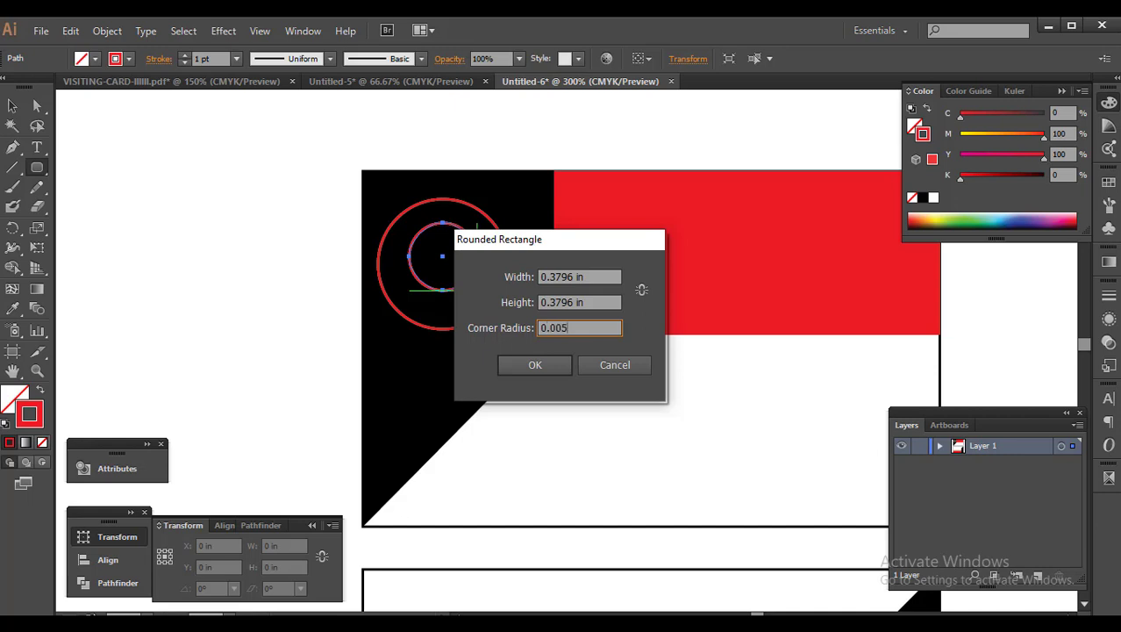
{"action": "type", "text": "in"}
{"action": "key", "text": "Return"}
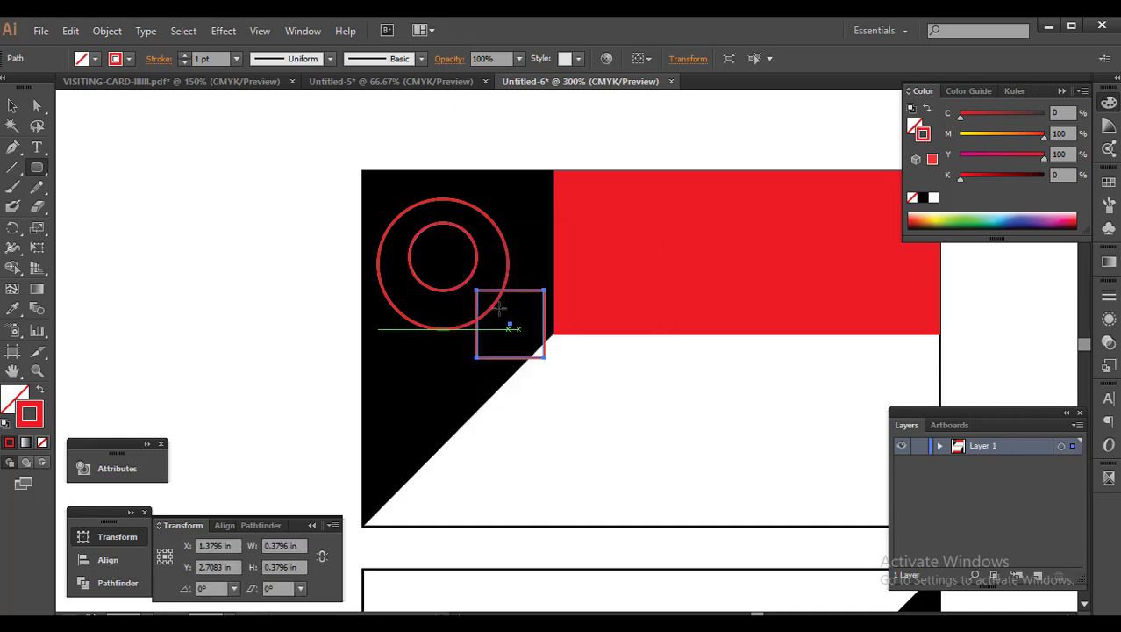
Delete the leftover shape, centre the square in the circle and rotate it 45°
{"action": "key", "text": "v"}
{"action": "left_click", "coordinate": [467, 280]}
{"action": "key", "text": "Delete"}
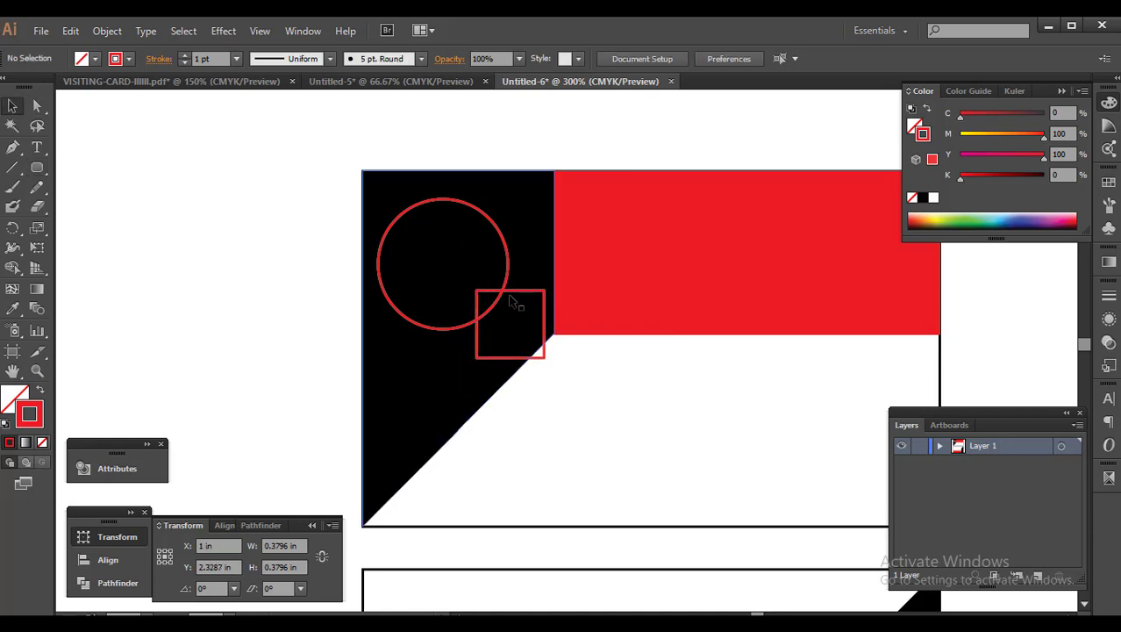
{"action": "left_click_drag", "start_coordinate": [511, 301], "coordinate": [445, 241]}
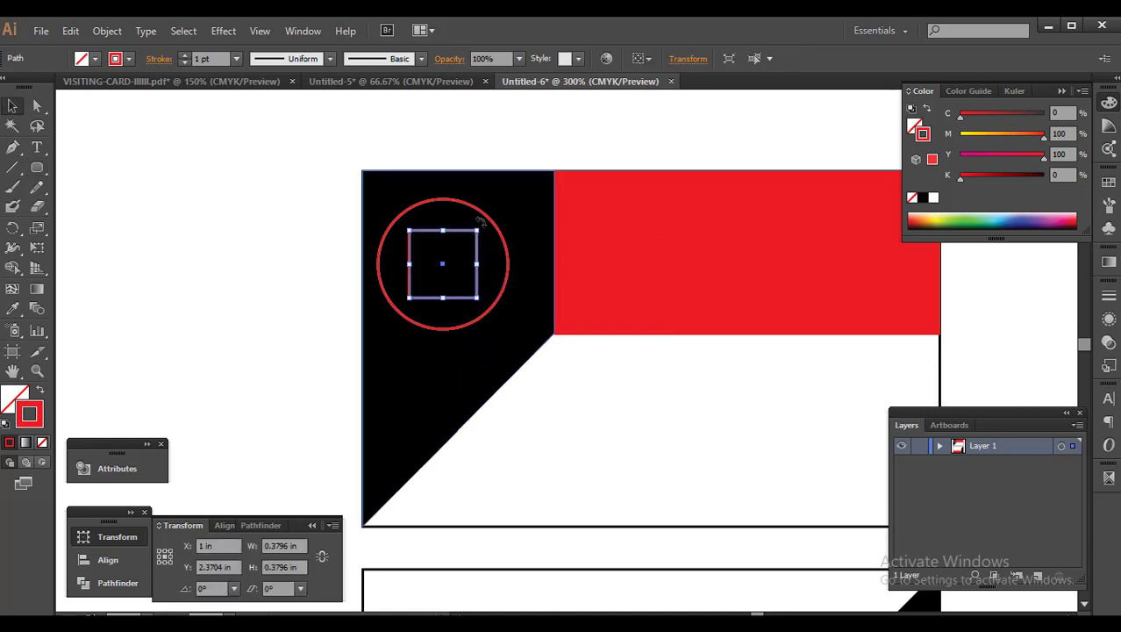
{"action": "left_click_drag", "start_coordinate": [497, 239], "coordinate": [497, 284]}
Add a small red-filled square at the centre of the circle
{"action": "left_click", "coordinate": [221, 293]}
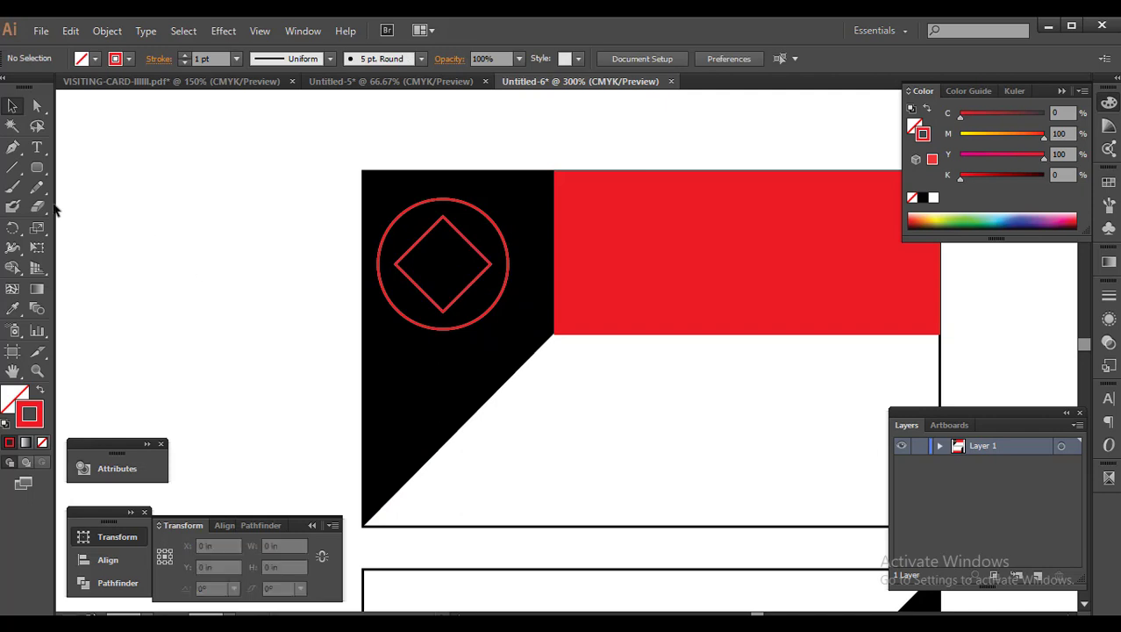
{"action": "left_click", "coordinate": [35, 169]}
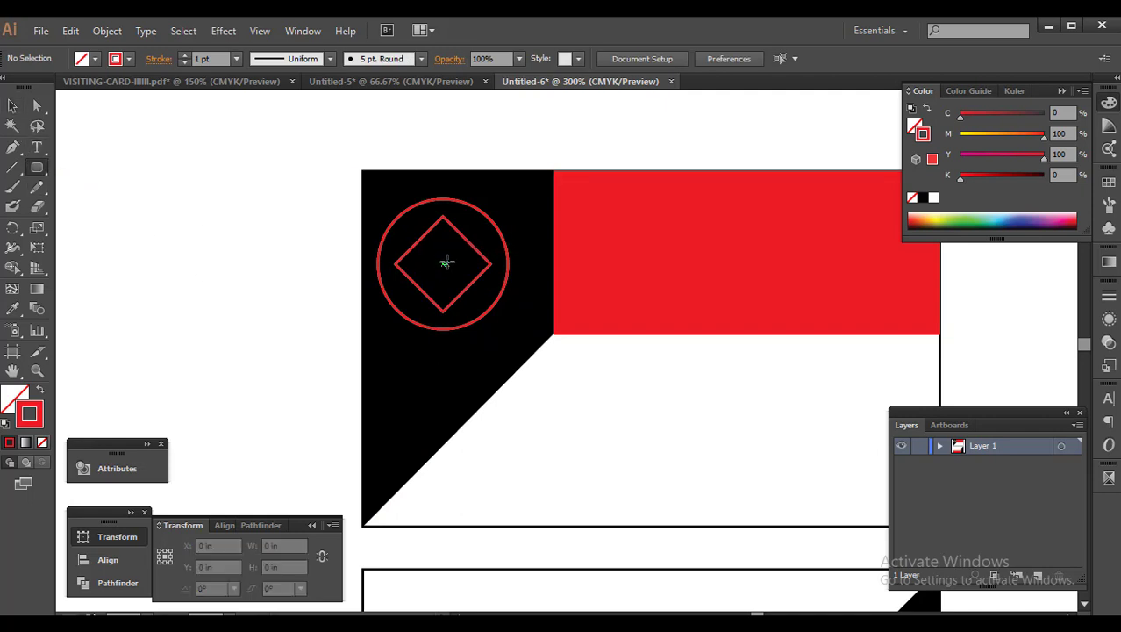
{"action": "left_click_drag", "start_coordinate": [443, 259], "coordinate": [458, 272]}
{"action": "key", "text": "shift+x"}
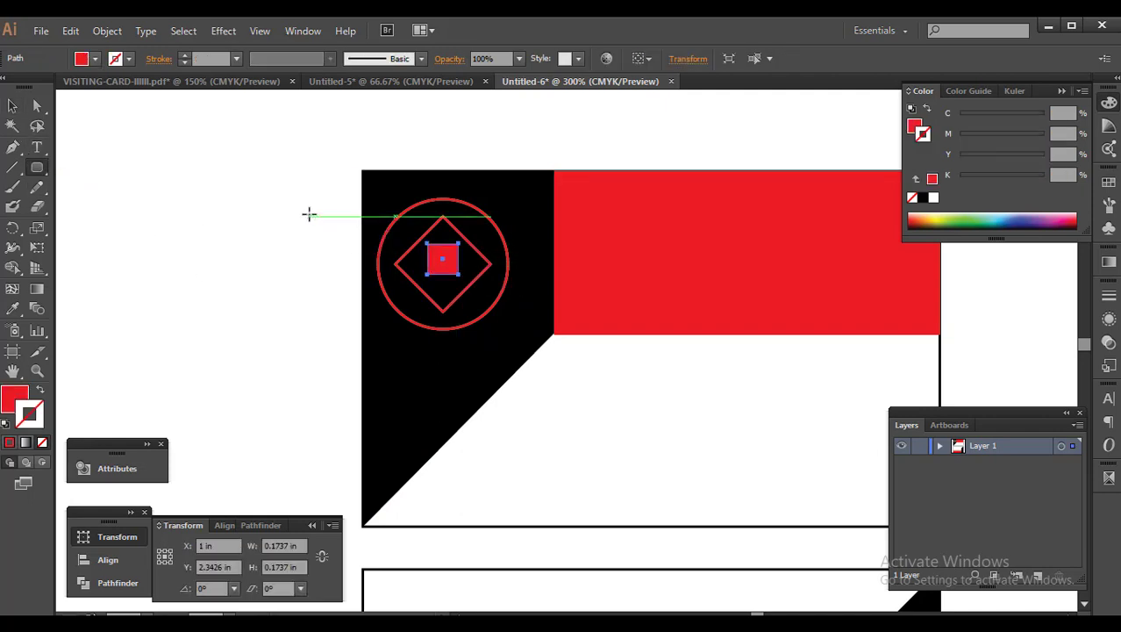
{"action": "key", "text": "v"}
{"action": "left_click", "coordinate": [311, 213]}
{"action": "left_click", "coordinate": [456, 274]}
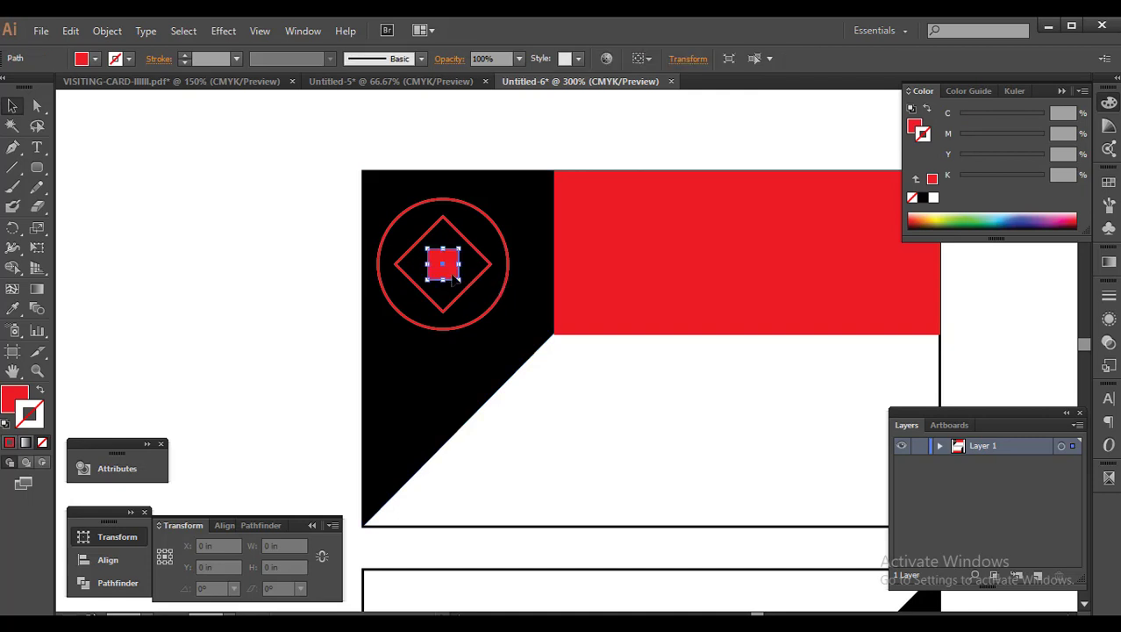
{"action": "left_click", "coordinate": [533, 316]}
{"action": "key", "text": "ctrl+shift+a"}
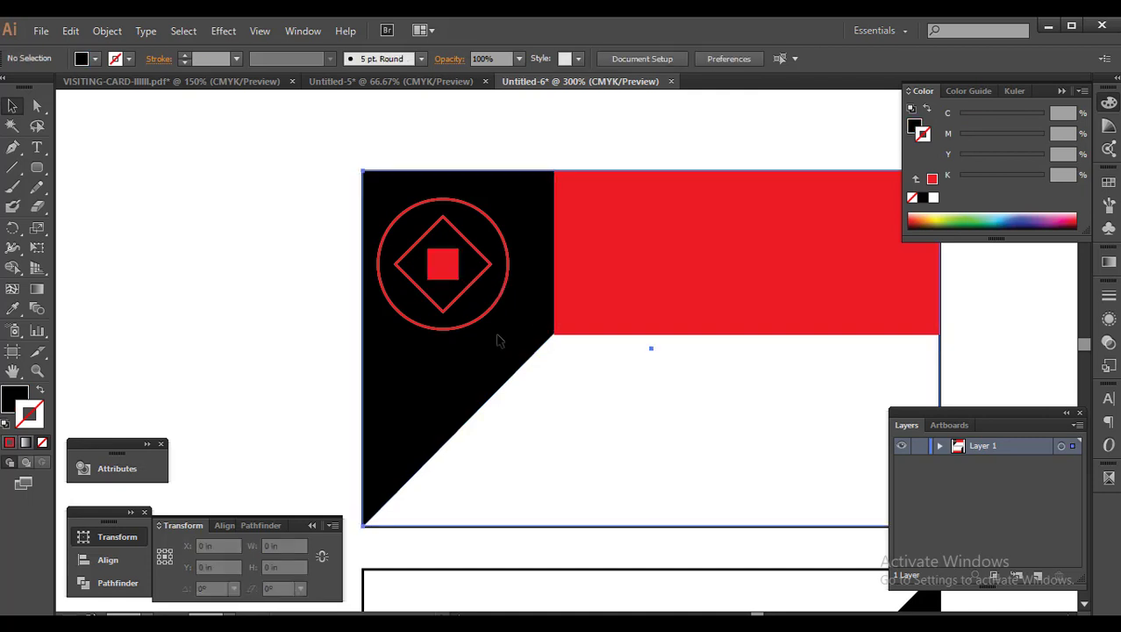
{"action": "key", "text": "d"}
Scale the circle, diamond and square emblem down around its centre
{"action": "left_click_drag", "start_coordinate": [500, 349], "coordinate": [455, 246]}
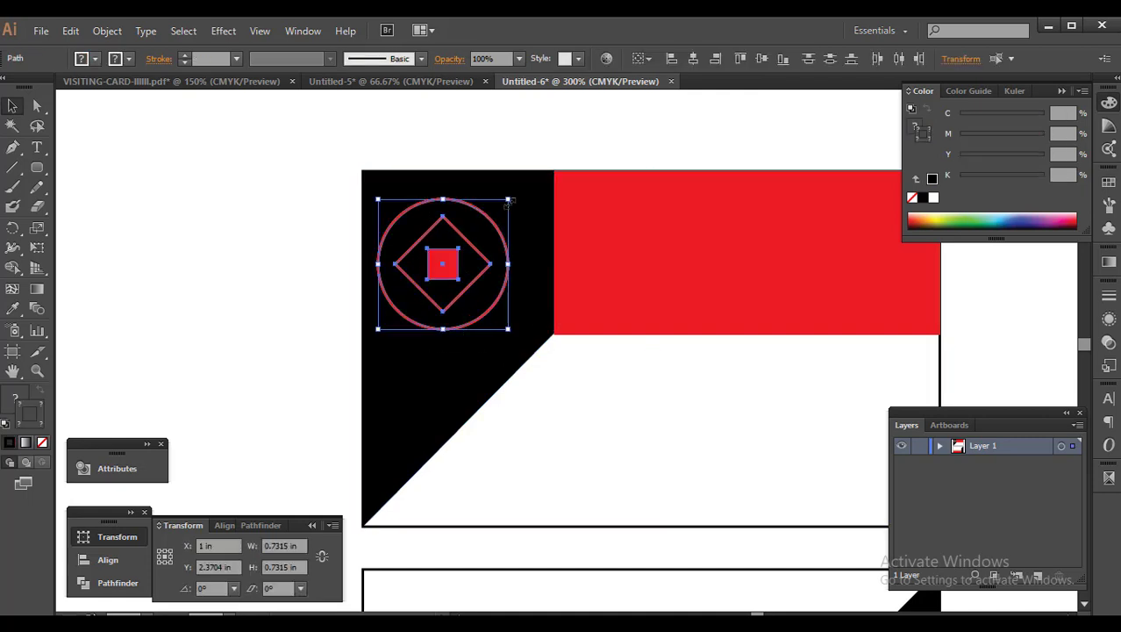
{"action": "mouse_move", "coordinate": [509, 199]}
{"action": "left_mouse_down"}
{"action": "mouse_move", "coordinate": [502, 223]}
{"action": "mouse_move", "coordinate": [468, 242]}
{"action": "left_mouse_up"}
{"action": "key", "text": "ctrl+v"}
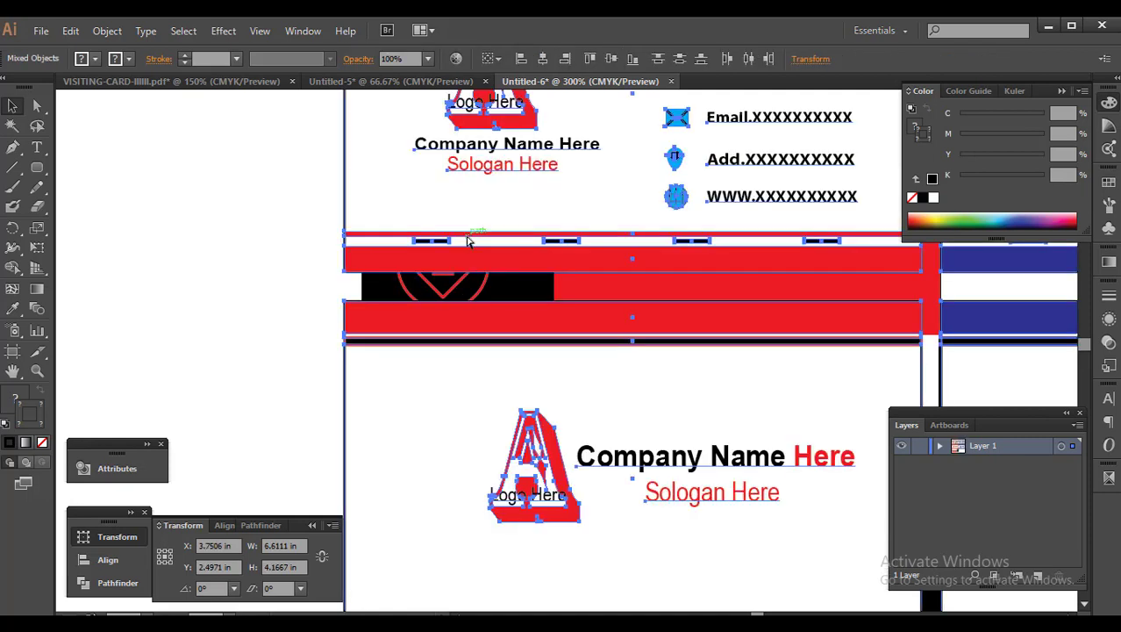
{"action": "key", "text": "ctrl+z"}
{"action": "left_click", "coordinate": [312, 305]}
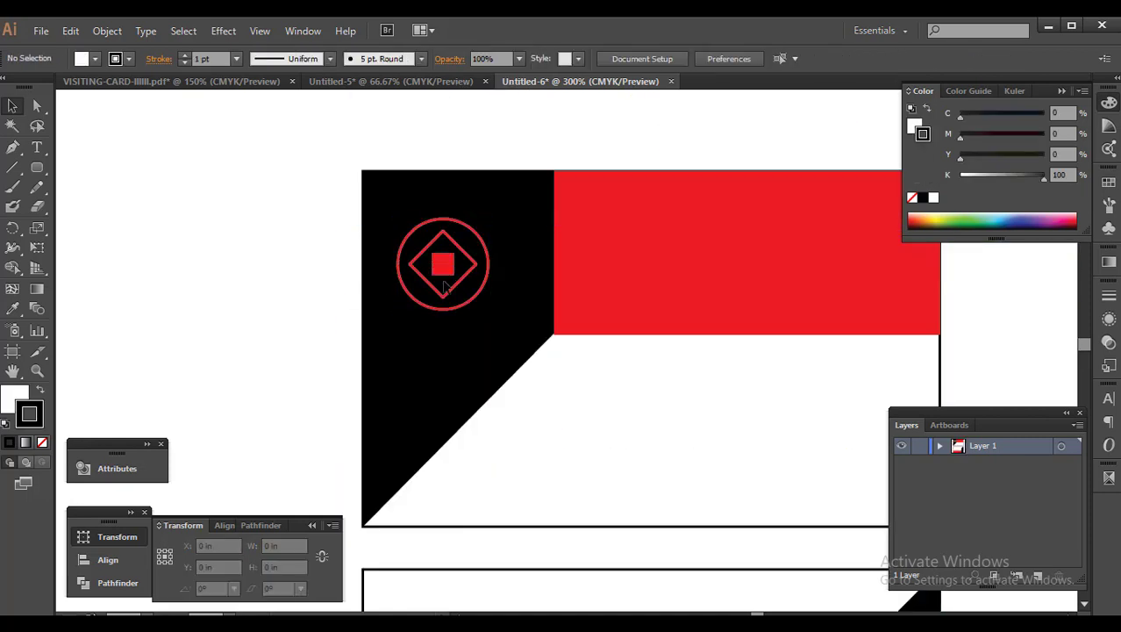
Zoom out to both card sides and nudge the logo icon slightly up and right
{"action": "left_click_drag", "start_coordinate": [661, 309], "coordinate": [638, 306]}
{"action": "left_click", "coordinate": [637, 307]}
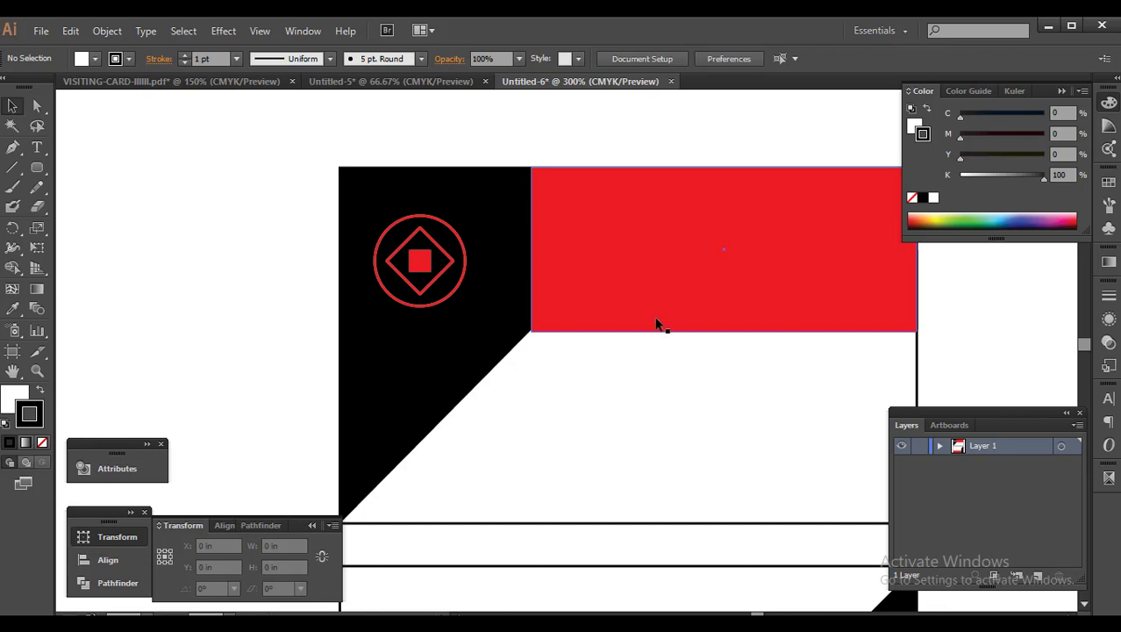
{"action": "key", "text": "ctrl+minus"}
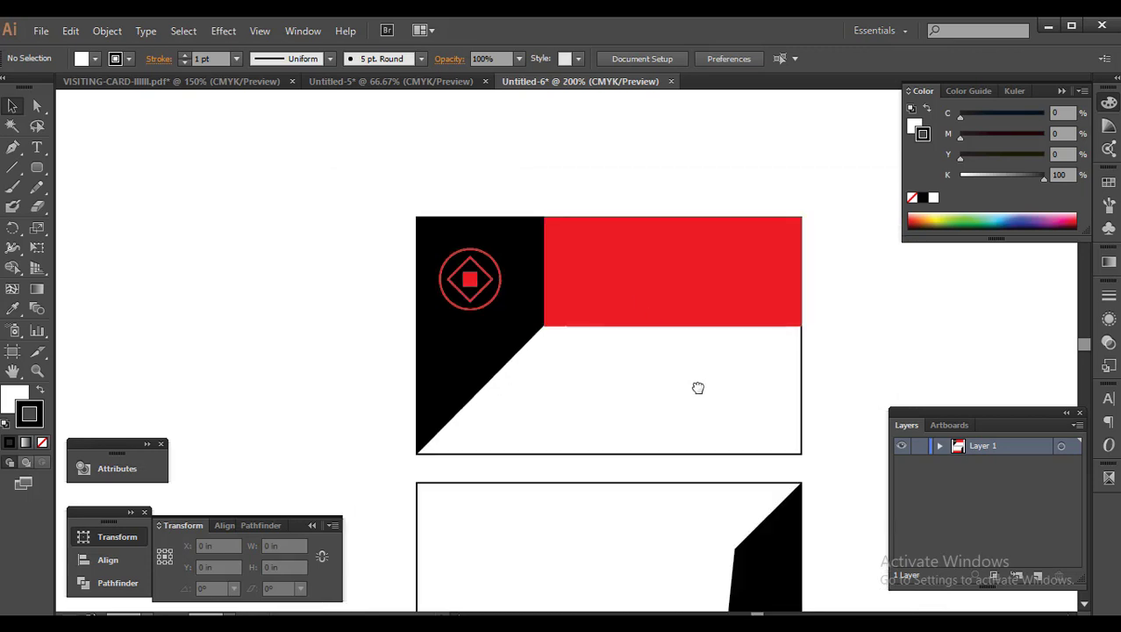
{"action": "mouse_move", "coordinate": [699, 385]}
{"action": "left_mouse_down"}
{"action": "mouse_move", "coordinate": [620, 260]}
{"action": "mouse_move", "coordinate": [630, 361]}
{"action": "mouse_move", "coordinate": [610, 244]}
{"action": "left_mouse_up"}
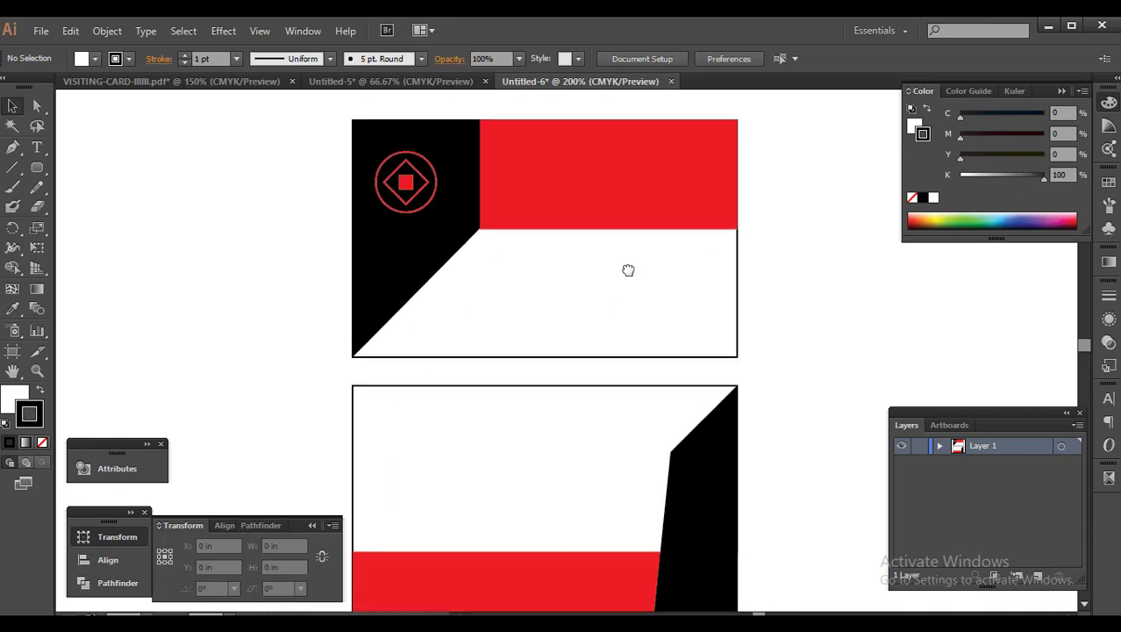
{"action": "key", "text": "a"}
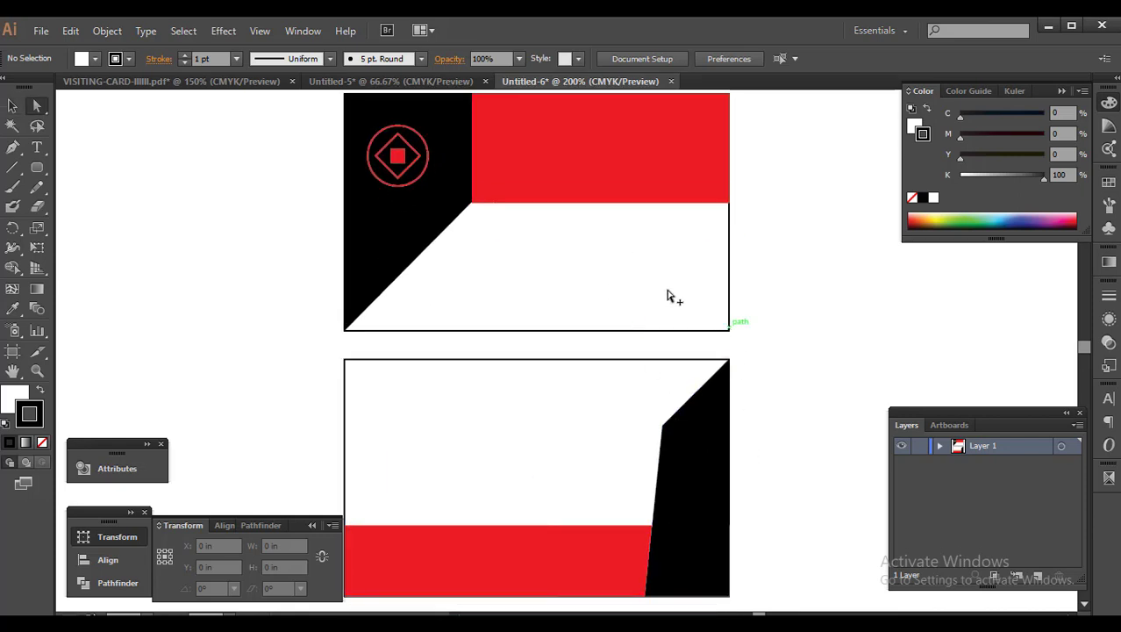
{"action": "scroll", "coordinate": [555, 328], "scroll_direction": "up", "scroll_amount": 3}
{"action": "key", "text": "v"}
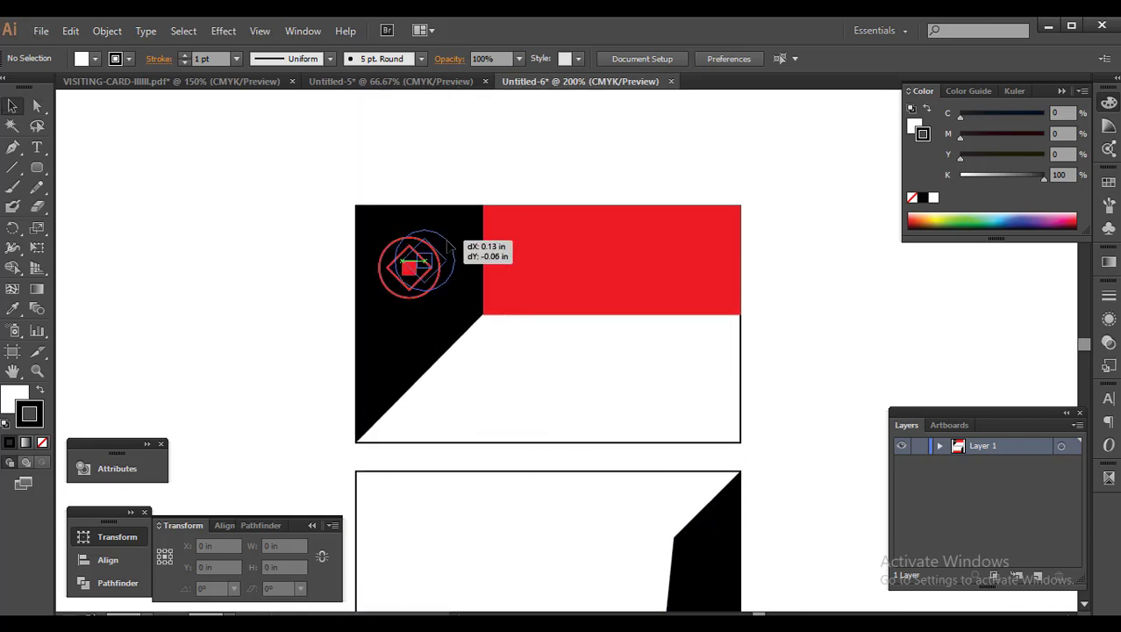
{"action": "mouse_move", "coordinate": [432, 248]}
{"action": "left_mouse_down"}
{"action": "mouse_move", "coordinate": [447, 241]}
{"action": "mouse_move", "coordinate": [420, 268]}
{"action": "left_mouse_up"}
Add 'Logo Here' text above the logo icon and make it white
{"action": "left_click", "coordinate": [365, 158]}
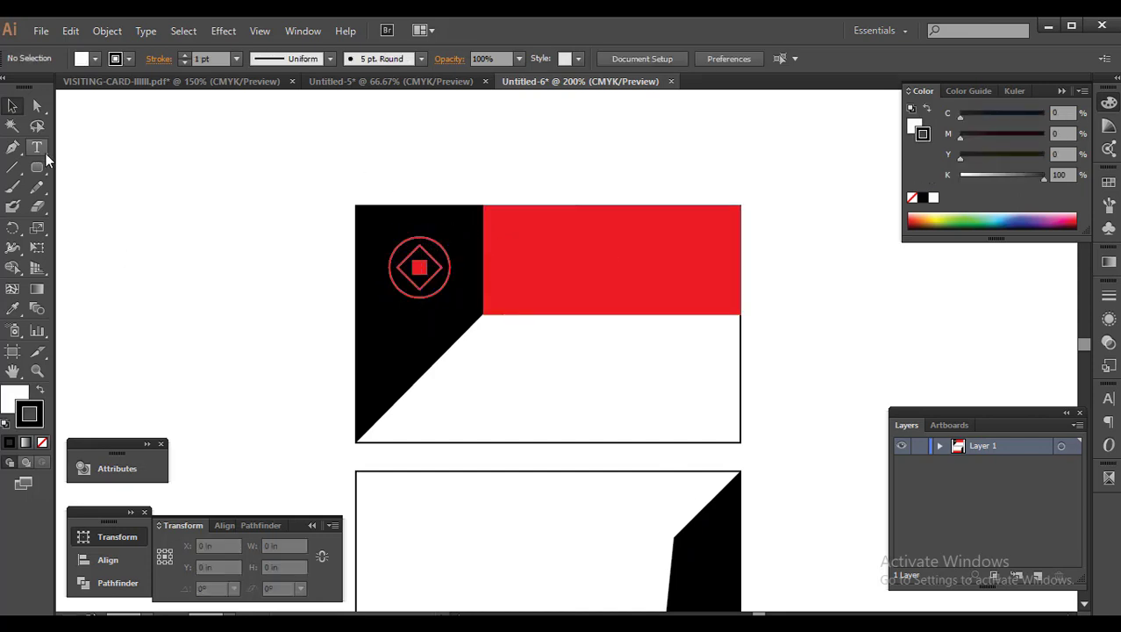
{"action": "key", "text": "t"}
{"action": "left_click", "coordinate": [539, 372]}
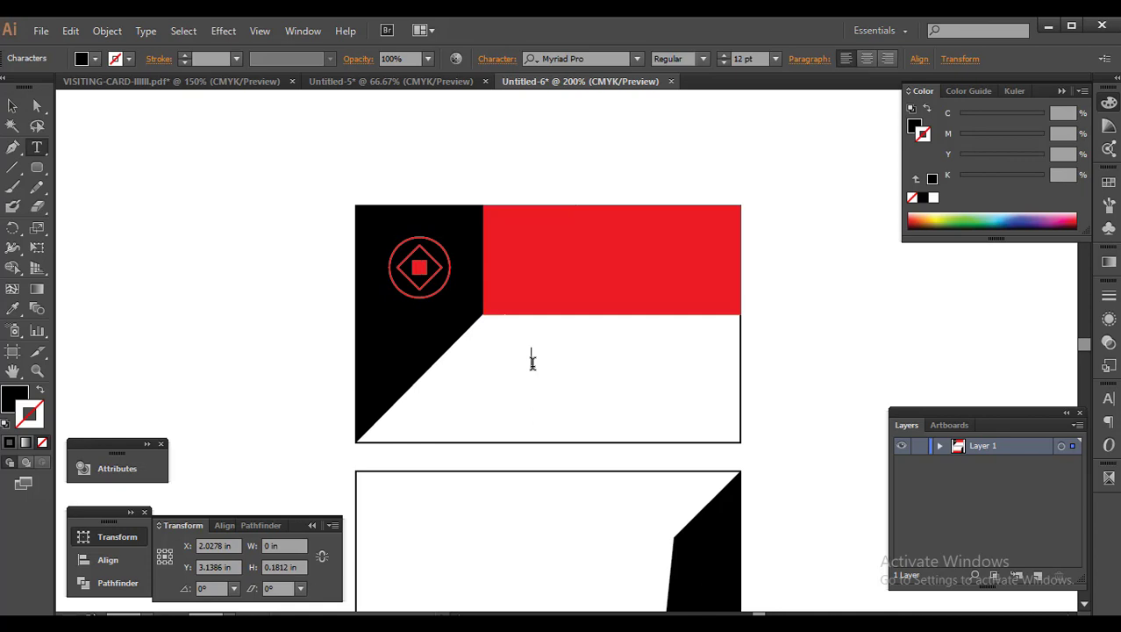
{"action": "type", "text": "Logo Here"}
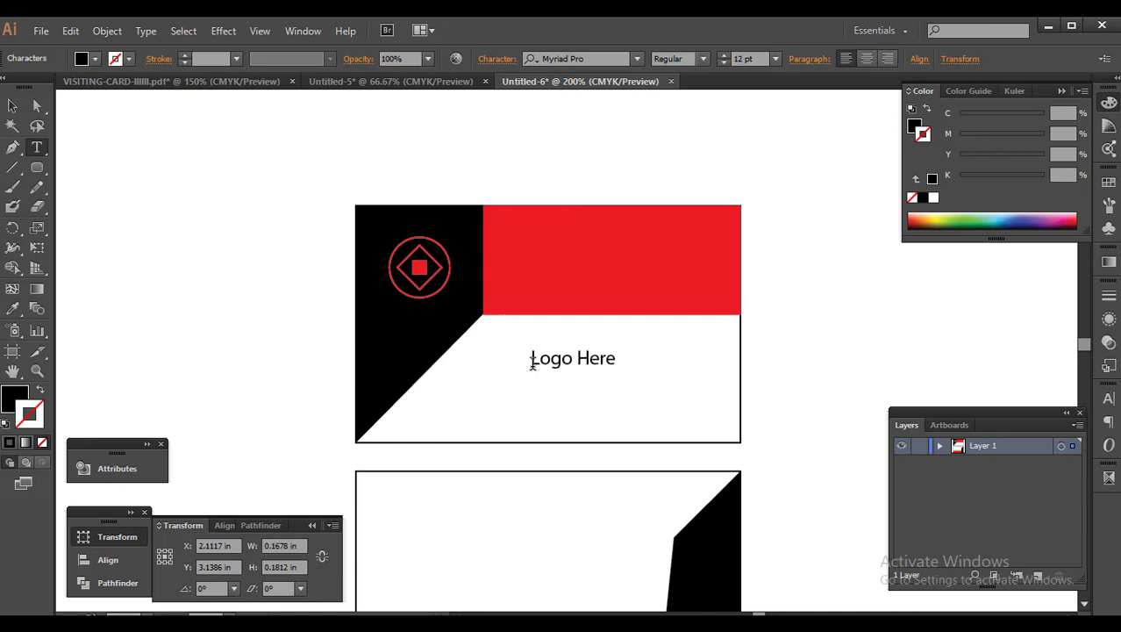
{"action": "key", "text": "Escape"}
{"action": "left_click_drag", "start_coordinate": [571, 360], "coordinate": [442, 237]}
{"action": "scroll", "coordinate": [439, 237], "scroll_direction": "up", "scroll_amount": 2}
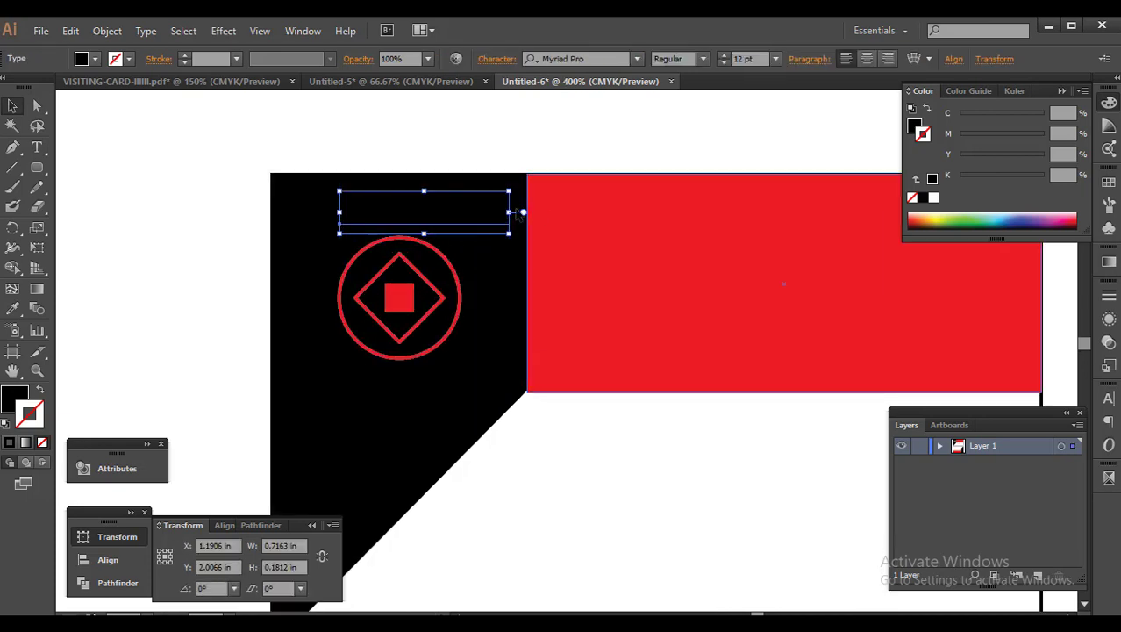
{"action": "left_click", "coordinate": [915, 127]}
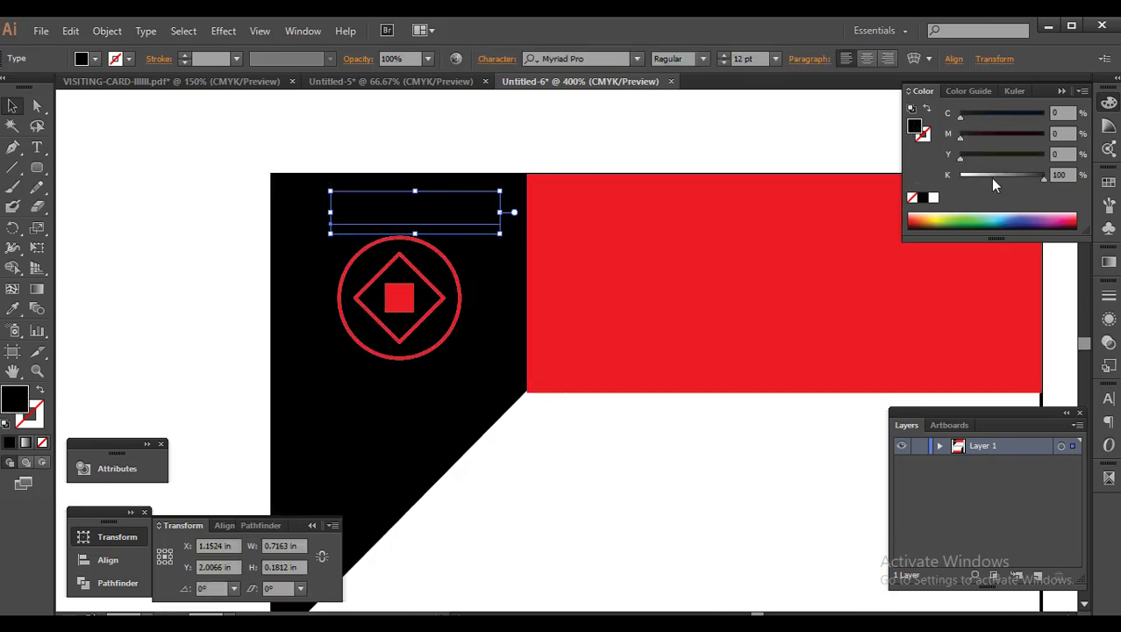
{"action": "left_click", "coordinate": [933, 198]}
{"action": "left_click", "coordinate": [615, 206]}
Recolour the letter H in 'Logo Here' with the card's red
{"action": "left_click", "coordinate": [487, 215]}
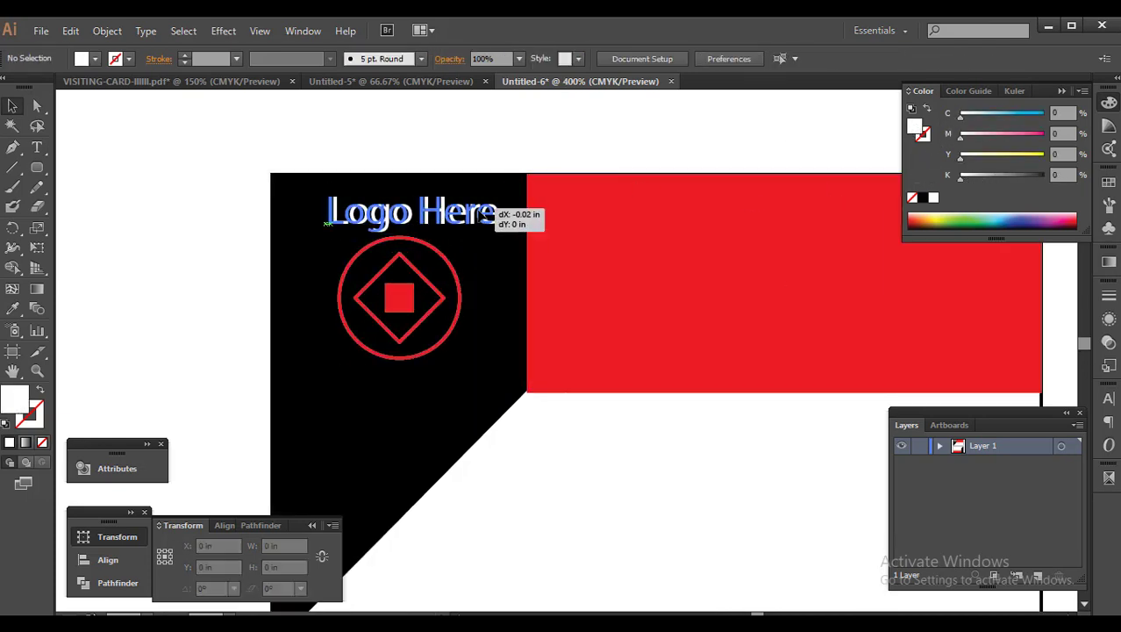
{"action": "double_click", "coordinate": [487, 215]}
{"action": "key", "text": "ctrl+a"}
{"action": "left_click_drag", "start_coordinate": [435, 204], "coordinate": [411, 202]}
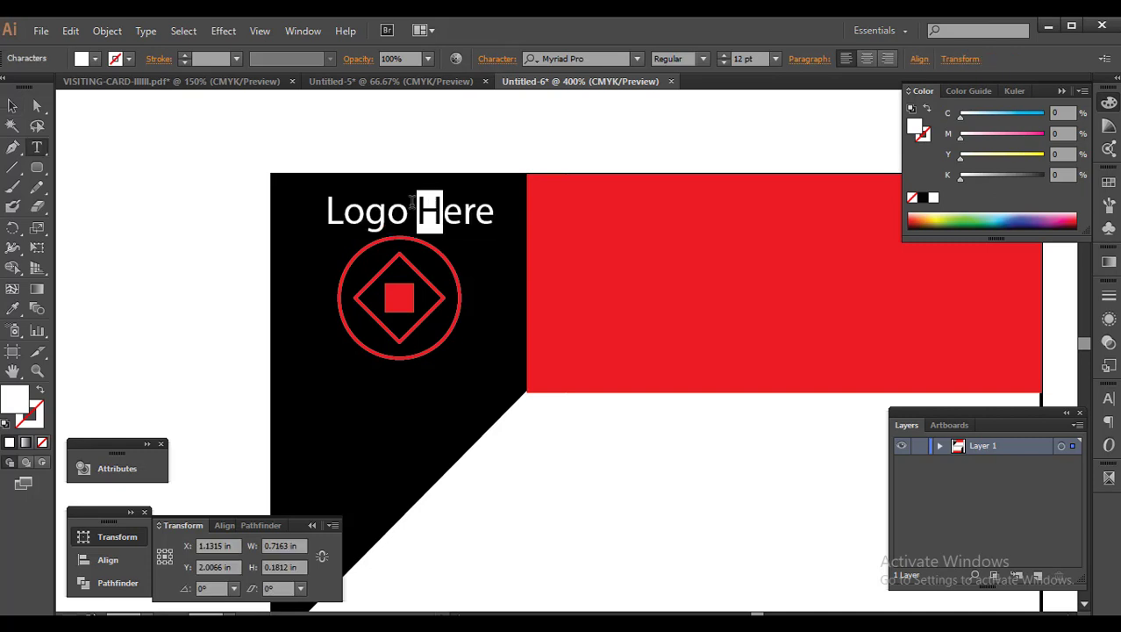
{"action": "left_click", "coordinate": [571, 290]}
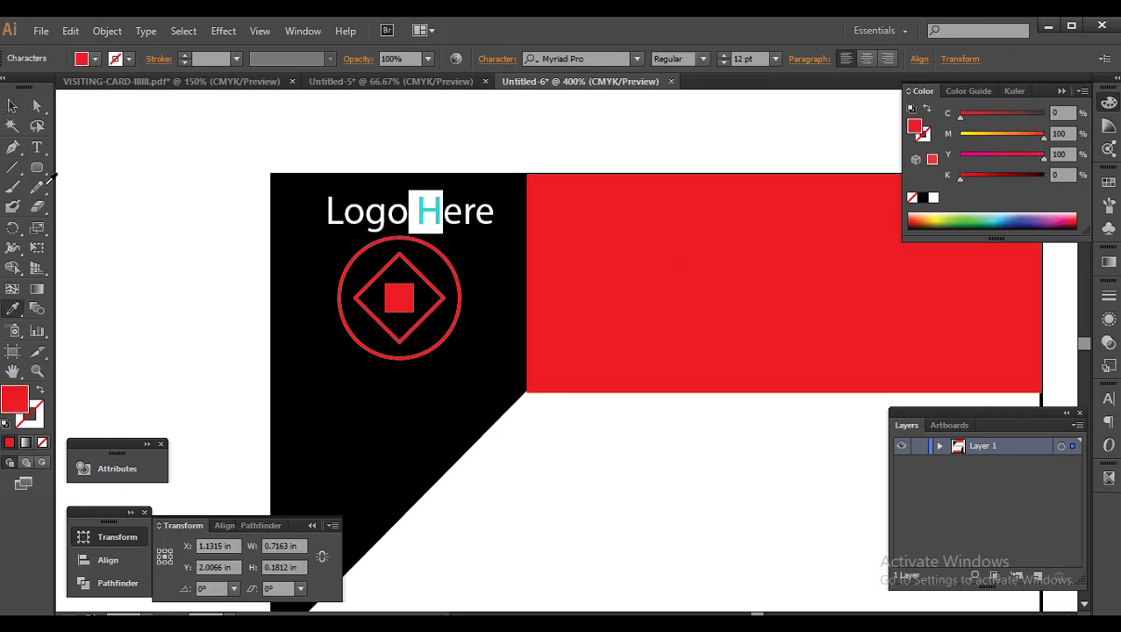
{"action": "left_click", "coordinate": [12, 106]}
{"action": "left_click", "coordinate": [100, 238]}
{"action": "key", "text": "ctrl+minus"}
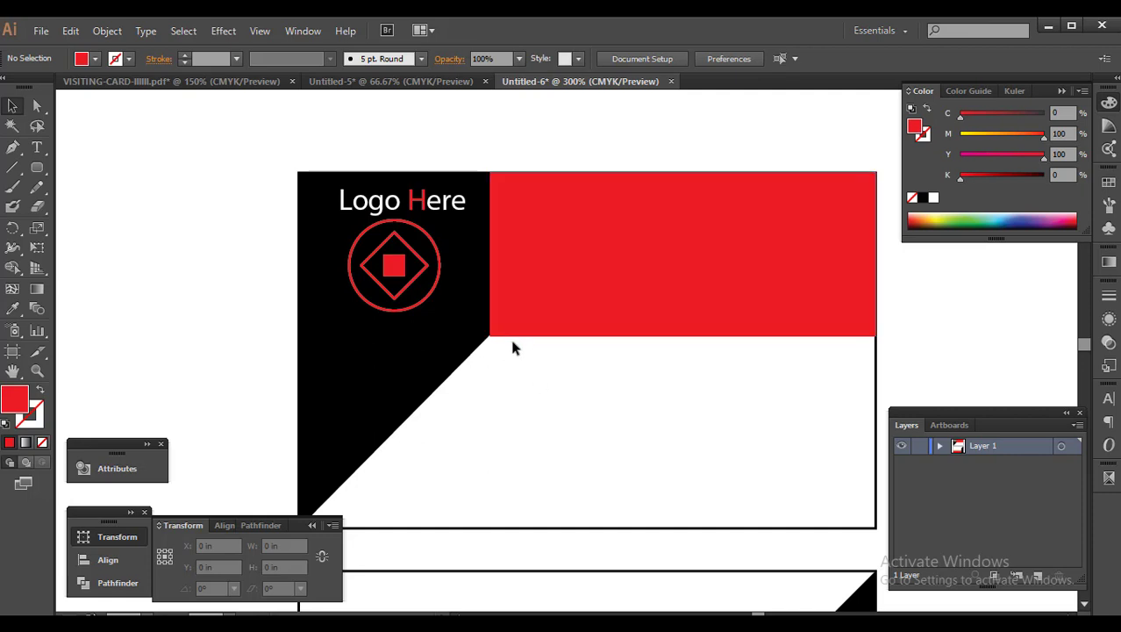
Frame the front card and try moving the logo group, then undo the move
{"action": "key", "text": "ctrl+minus"}
{"action": "scroll", "coordinate": [571, 358], "scroll_direction": "down", "scroll_amount": 2}
{"action": "scroll", "coordinate": [566, 333], "scroll_direction": "down", "scroll_amount": 2}
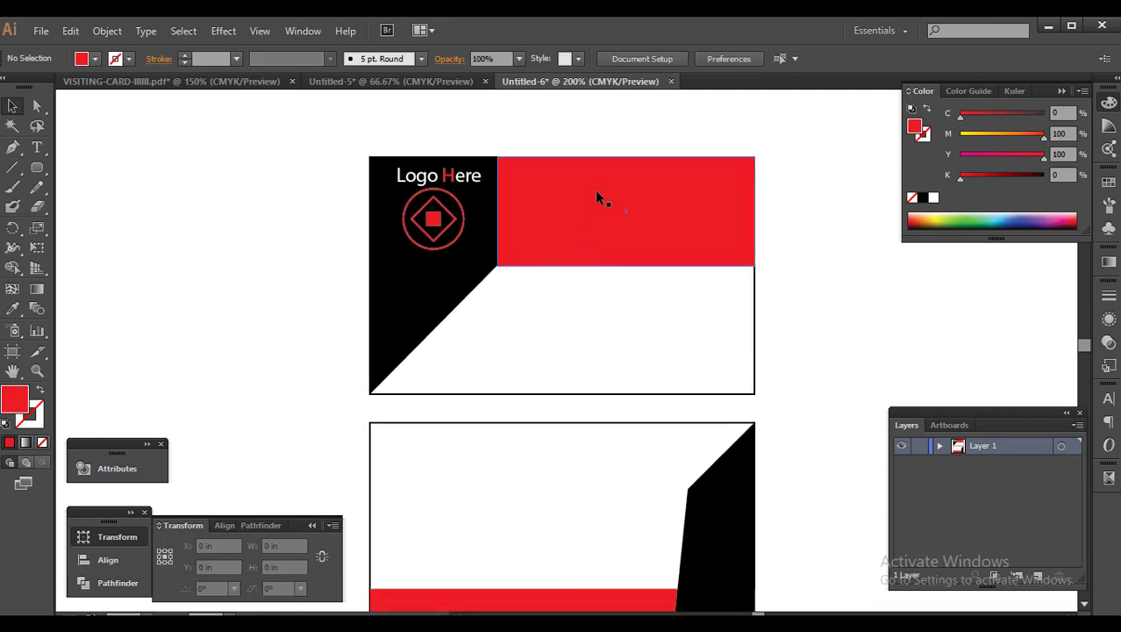
{"action": "mouse_move", "coordinate": [596, 334]}
{"action": "left_mouse_down"}
{"action": "mouse_move", "coordinate": [581, 269]}
{"action": "mouse_move", "coordinate": [591, 292]}
{"action": "left_mouse_up"}
{"action": "key", "text": "ctrl+minus"}
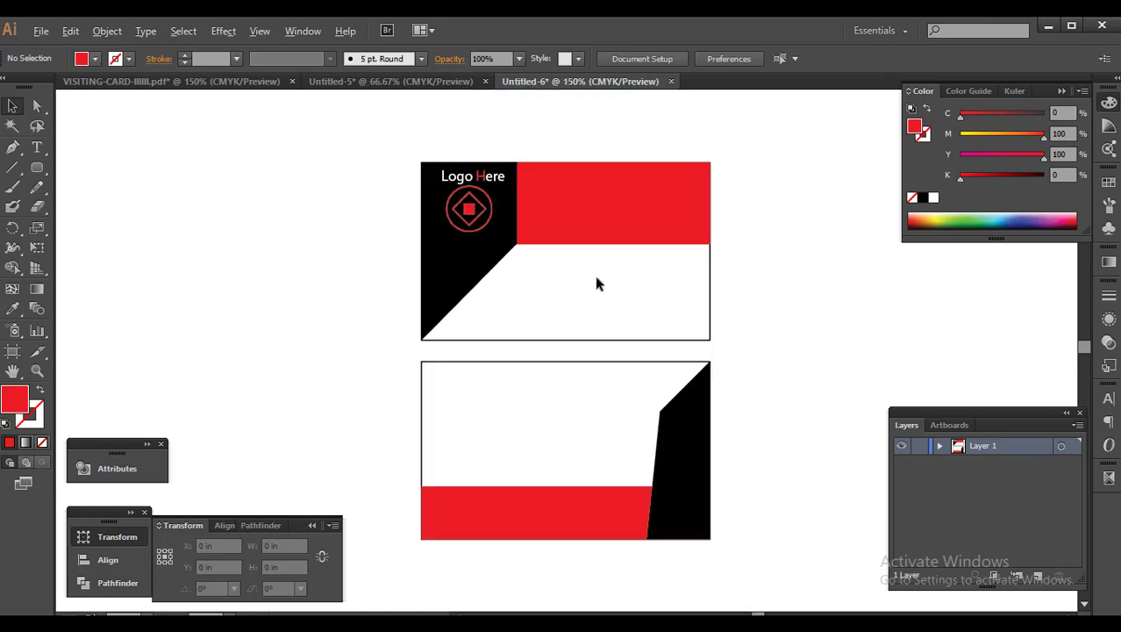
{"action": "key", "text": "ctrl+plus"}
{"action": "key", "text": "ctrl+plus"}
{"action": "left_click_drag", "start_coordinate": [566, 302], "coordinate": [564, 325]}
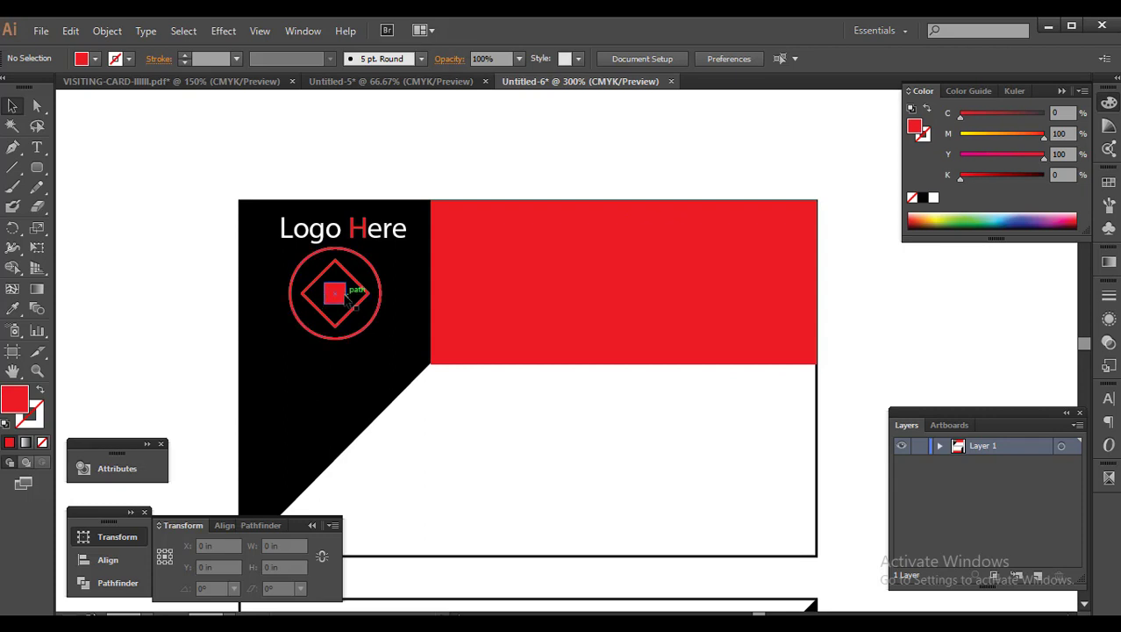
{"action": "left_click", "coordinate": [350, 299]}
{"action": "left_click", "coordinate": [360, 226], "text": "shift"}
{"action": "left_click_drag", "start_coordinate": [360, 227], "coordinate": [360, 243]}
{"action": "mouse_move", "coordinate": [422, 323]}
{"action": "left_mouse_down"}
{"action": "mouse_move", "coordinate": [489, 393]}
{"action": "mouse_move", "coordinate": [507, 397]}
{"action": "left_mouse_up"}
{"action": "key", "text": "ctrl+z"}
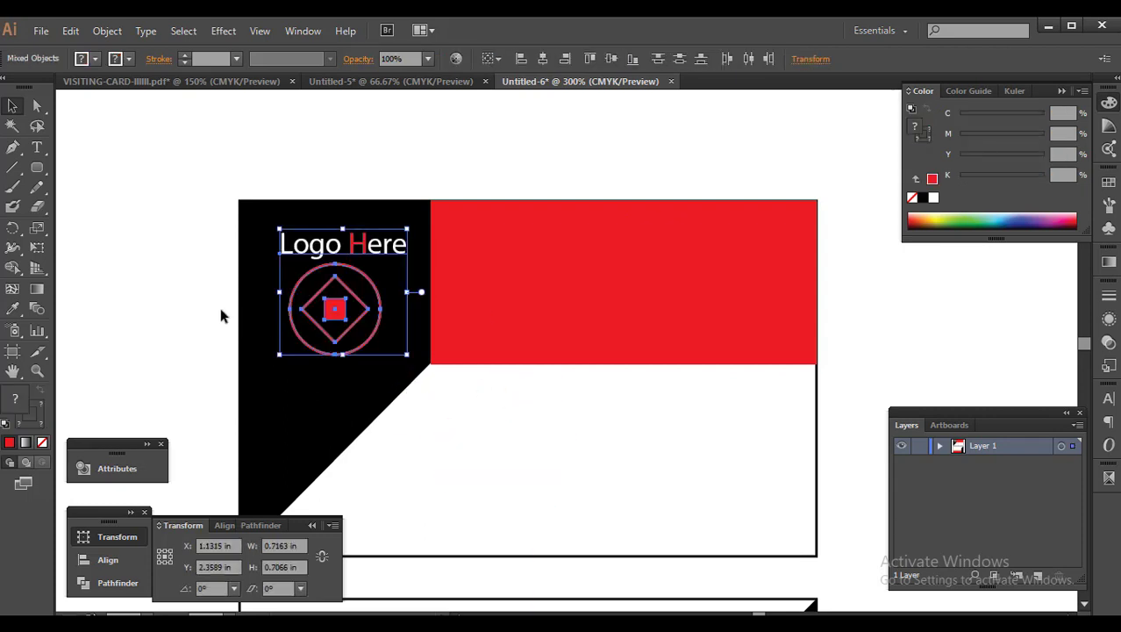
{"action": "left_click", "coordinate": [221, 316]}
Copy Logo Here into the red band and retype it as COMPANY NAME HERE
{"action": "scroll", "coordinate": [573, 346], "scroll_direction": "down", "scroll_amount": 1}
{"action": "mouse_move", "coordinate": [394, 229]}
{"action": "left_mouse_down"}
{"action": "mouse_move", "coordinate": [526, 340]}
{"action": "mouse_move", "coordinate": [550, 233]}
{"action": "mouse_move", "coordinate": [626, 261]}
{"action": "mouse_move", "coordinate": [621, 271]}
{"action": "left_mouse_up"}
{"action": "key", "text": "ctrl+minus"}
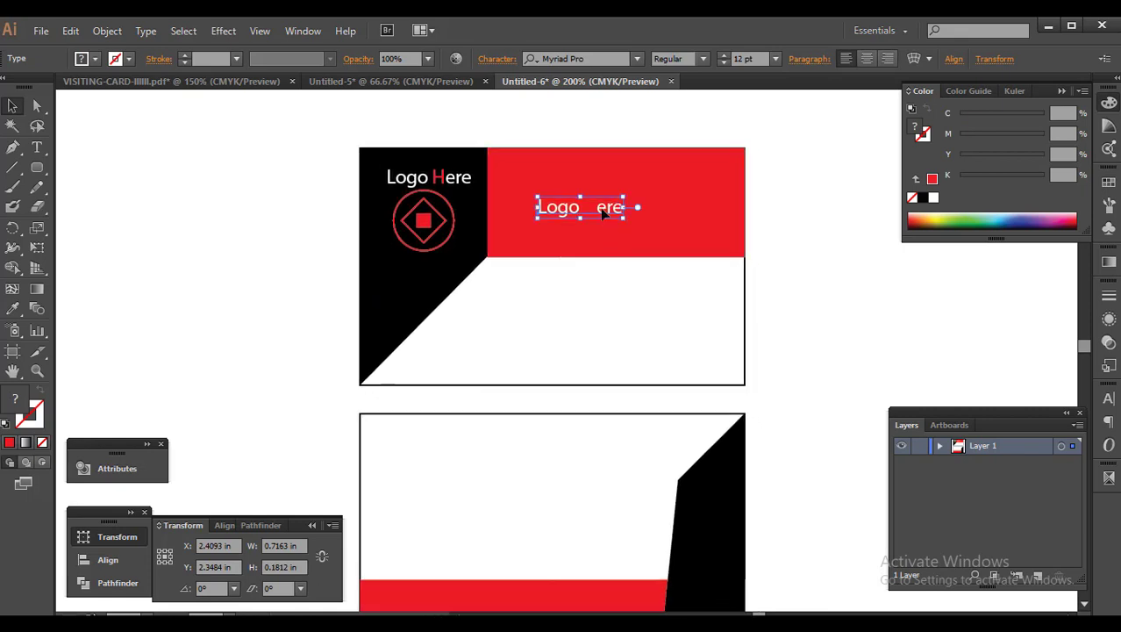
{"action": "triple_click", "coordinate": [600, 211]}
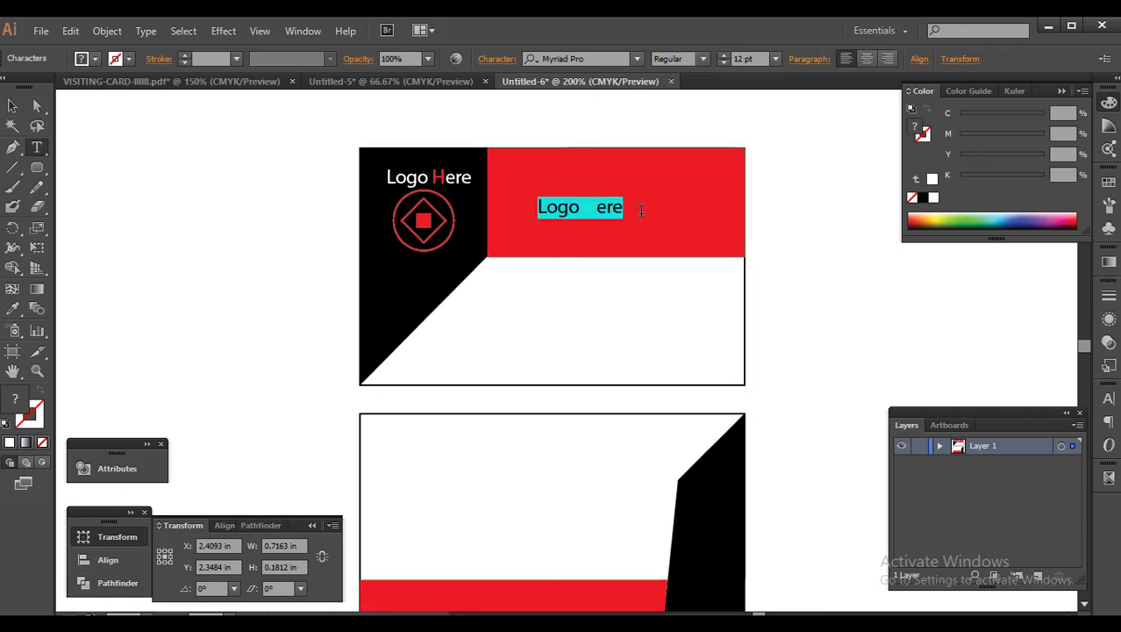
{"action": "type", "text": "CO"}
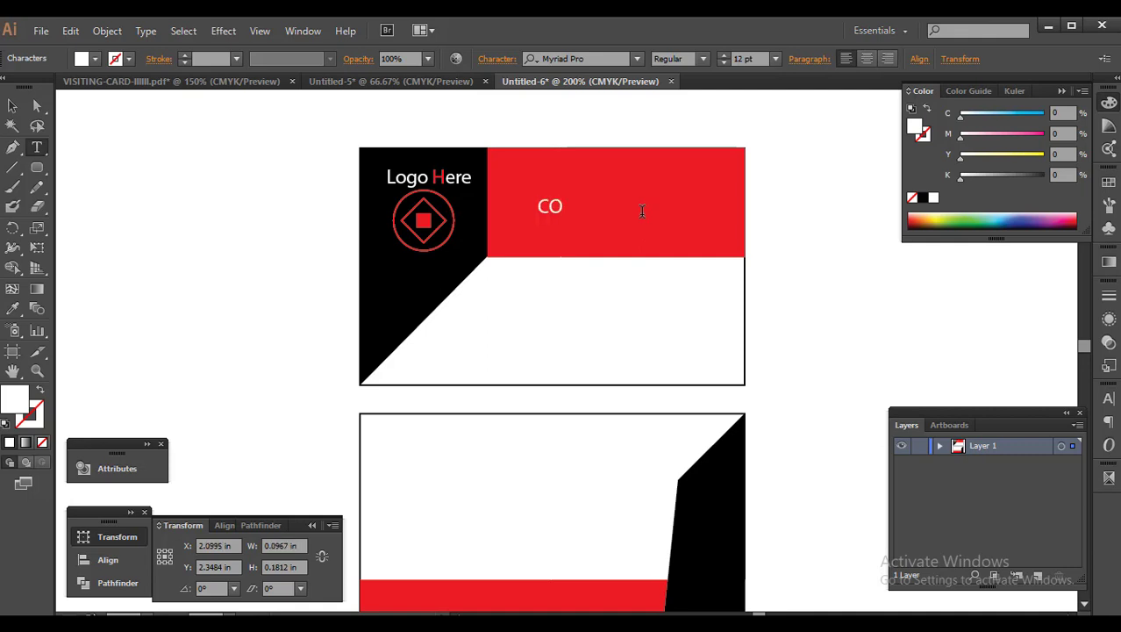
{"action": "type", "text": "MPANY NAME HERE"}
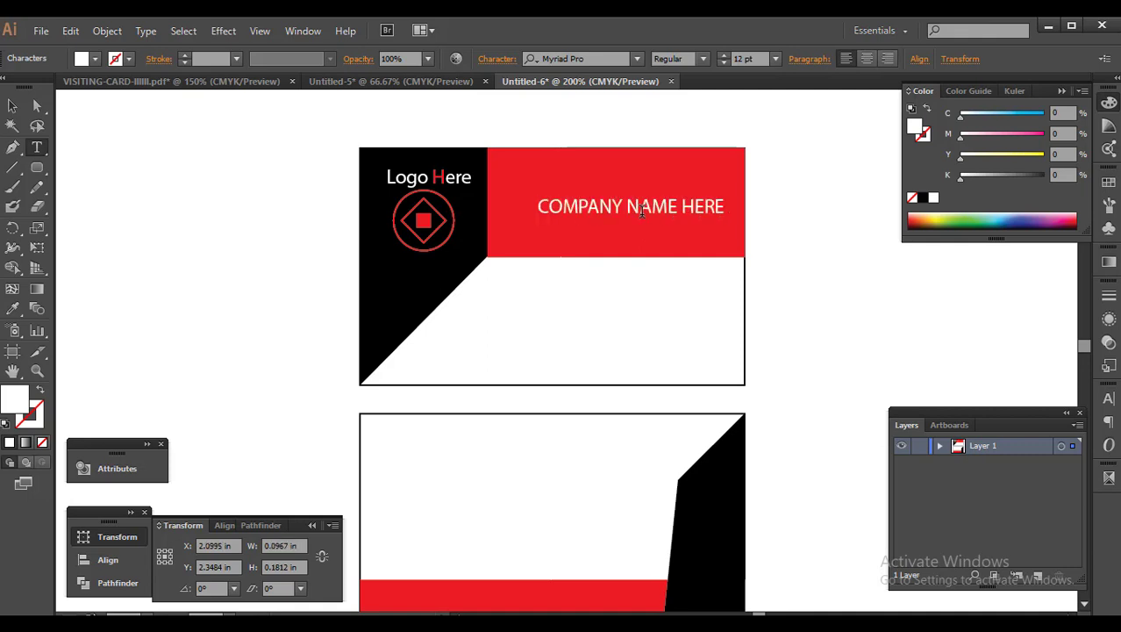
{"action": "key", "text": "Escape"}
Enlarge COMPANY NAME HERE to 13.8 pt, make it yellow (Y 100), and position it
{"action": "left_click", "coordinate": [842, 329]}
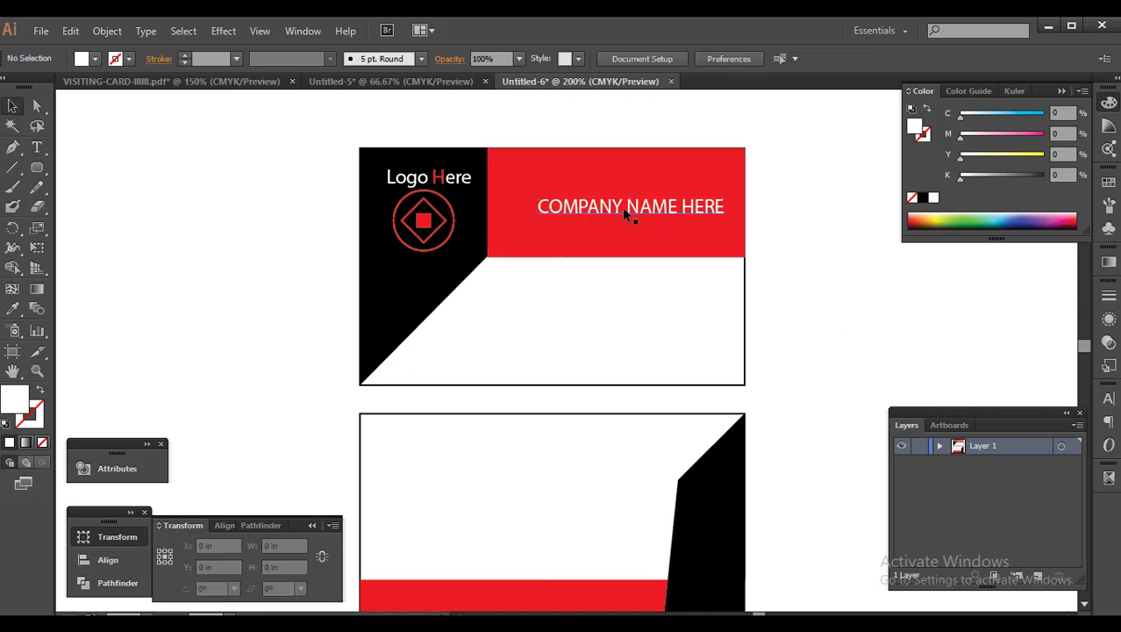
{"action": "left_click_drag", "start_coordinate": [622, 207], "coordinate": [596, 212]}
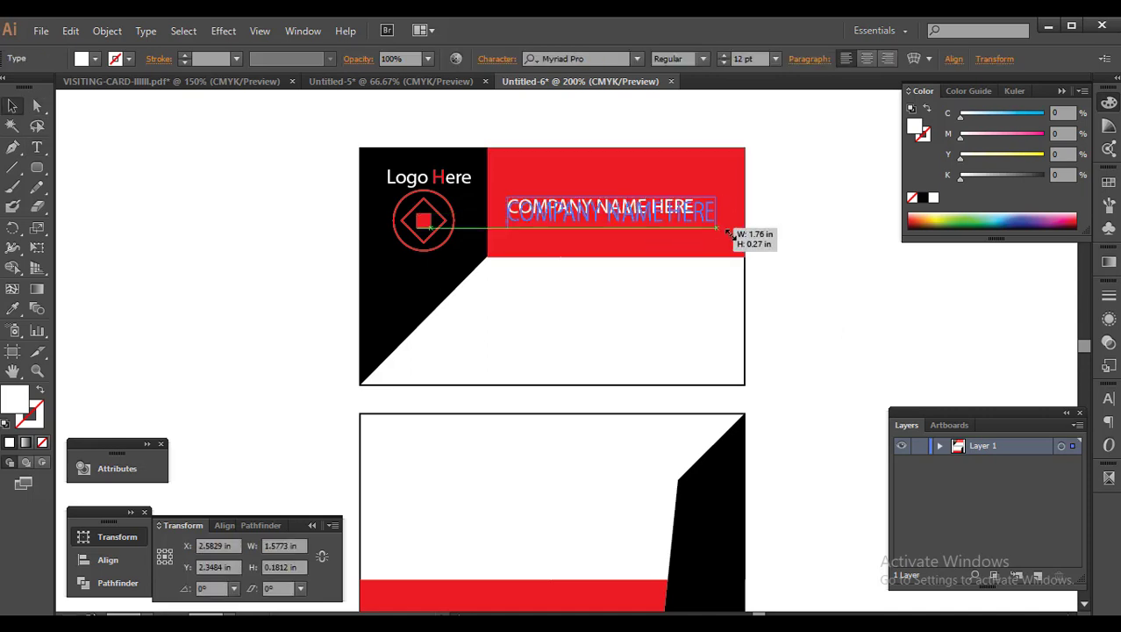
{"action": "left_click_drag", "start_coordinate": [696, 219], "coordinate": [727, 223]}
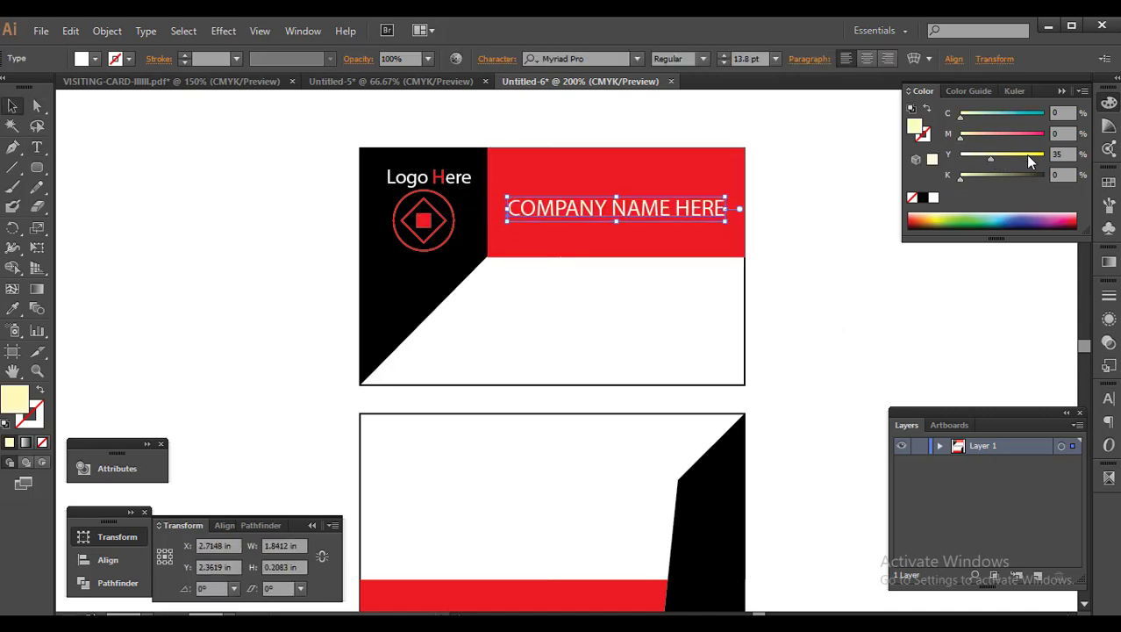
{"action": "left_click_drag", "start_coordinate": [1029, 161], "coordinate": [1049, 158]}
{"action": "left_click", "coordinate": [863, 266]}
{"action": "left_click_drag", "start_coordinate": [650, 212], "coordinate": [619, 226]}
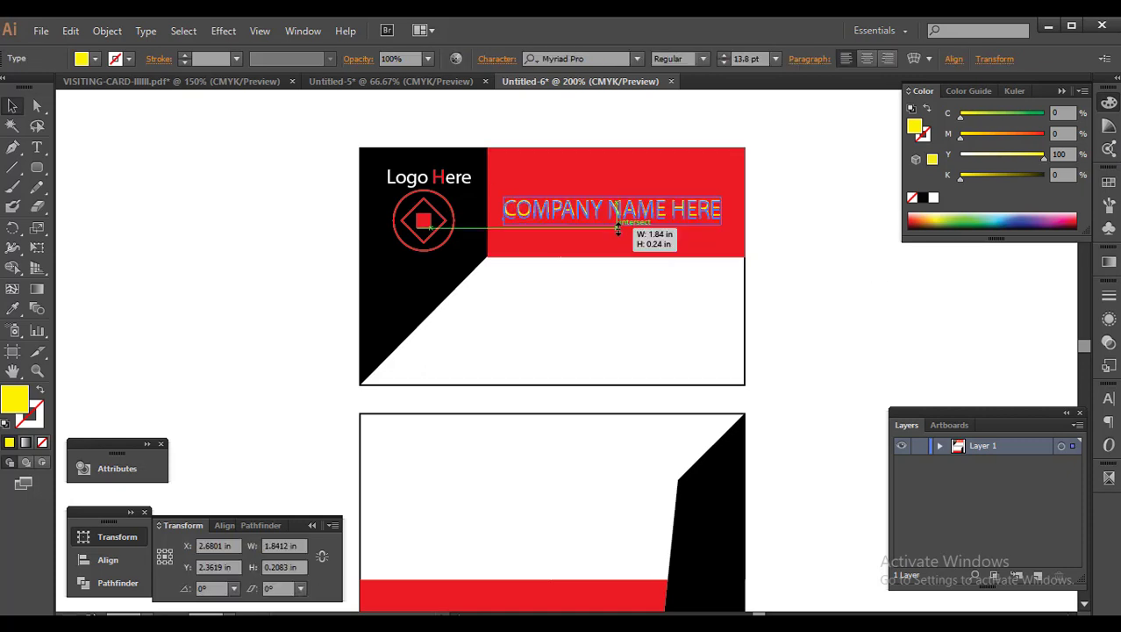
{"action": "left_click", "coordinate": [759, 279]}
{"action": "scroll", "coordinate": [676, 213], "scroll_direction": "up", "scroll_amount": 1}
Copy the text below the company name and retype it as SOLOGAN HERE
{"action": "left_click_drag", "start_coordinate": [339, 154], "coordinate": [558, 256]}
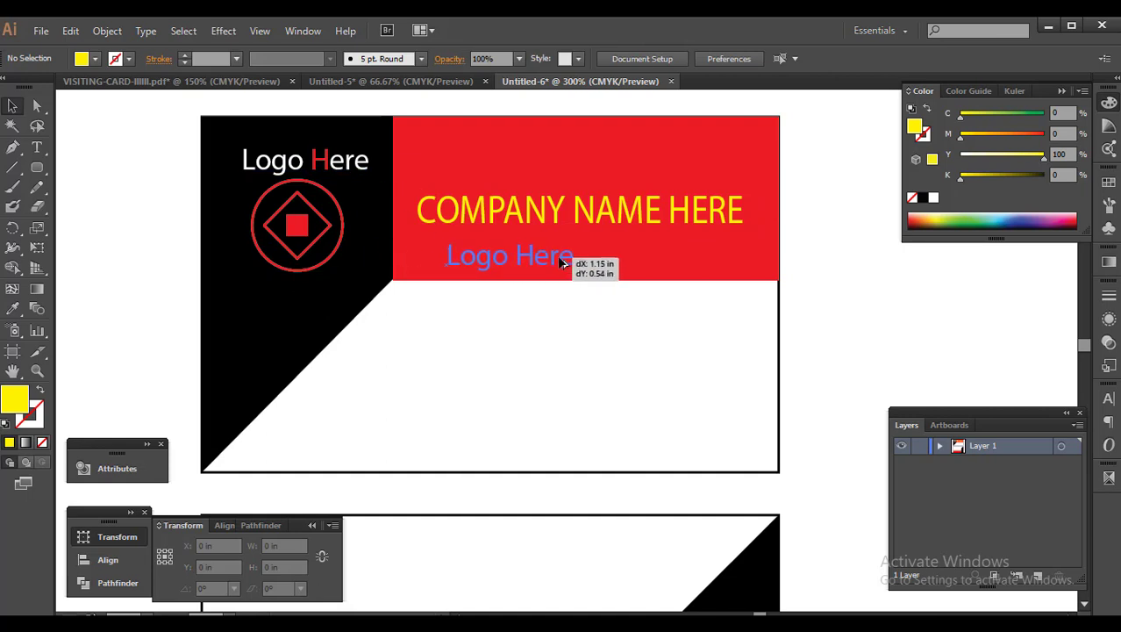
{"action": "double_click", "coordinate": [527, 255]}
{"action": "key", "text": "ctrl+a"}
{"action": "type", "text": "S"}
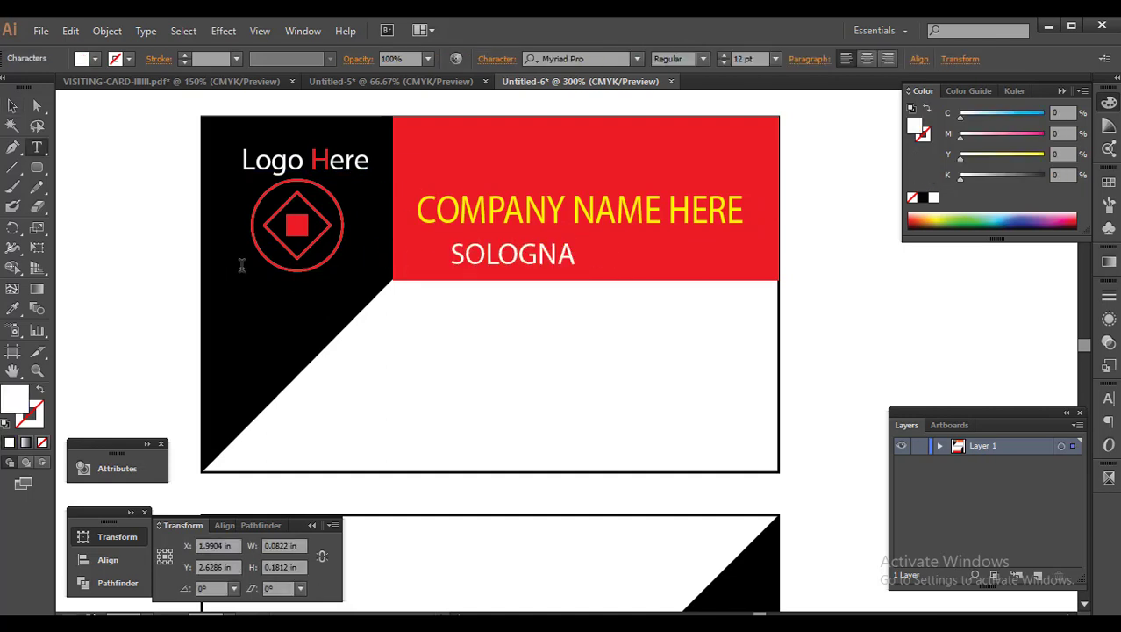
{"action": "type", "text": "RE"}
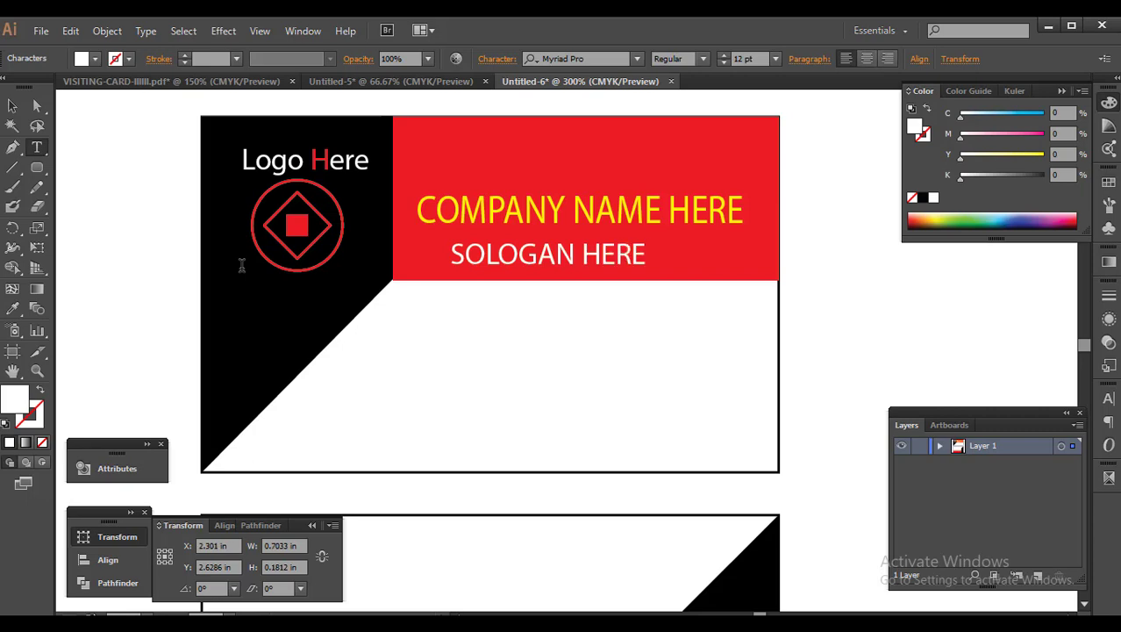
{"action": "key", "text": "Escape"}
Shrink SOLOGAN HERE to about 9.85 pt and centre it under the company name
{"action": "left_click", "coordinate": [551, 269]}
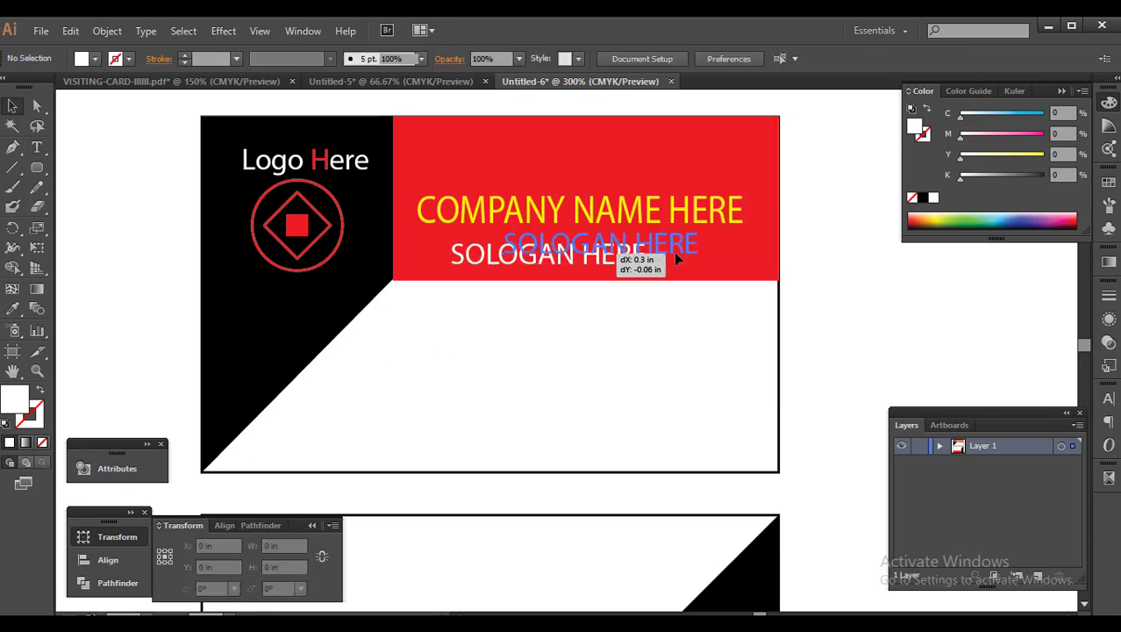
{"action": "scroll", "coordinate": [614, 263], "scroll_direction": "up", "scroll_amount": 2}
{"action": "left_click_drag", "start_coordinate": [702, 263], "coordinate": [671, 268]}
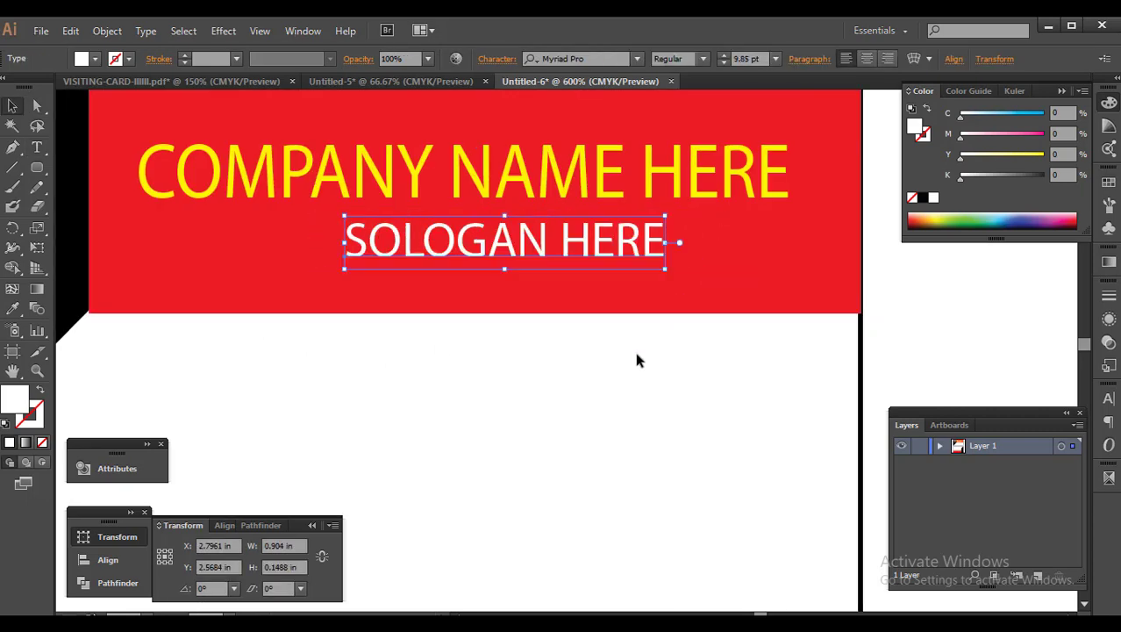
{"action": "left_click", "coordinate": [636, 358]}
{"action": "left_click_drag", "start_coordinate": [570, 257], "coordinate": [547, 237]}
{"action": "scroll", "coordinate": [570, 257], "scroll_direction": "down", "scroll_amount": 2}
{"action": "scroll", "coordinate": [570, 257], "scroll_direction": "down", "scroll_amount": 1}
{"action": "left_click", "coordinate": [690, 340]}
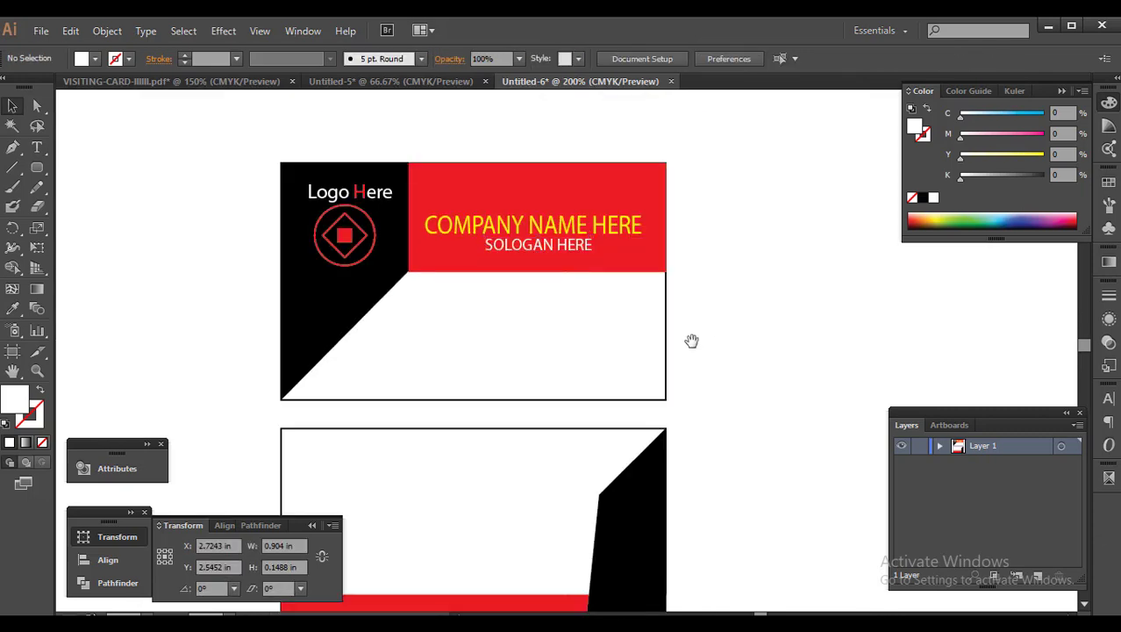
{"action": "left_click_drag", "start_coordinate": [691, 340], "coordinate": [720, 283]}
Place a copy of COMPANY NAME HERE on the back card
{"action": "left_click_drag", "start_coordinate": [570, 166], "coordinate": [468, 437]}
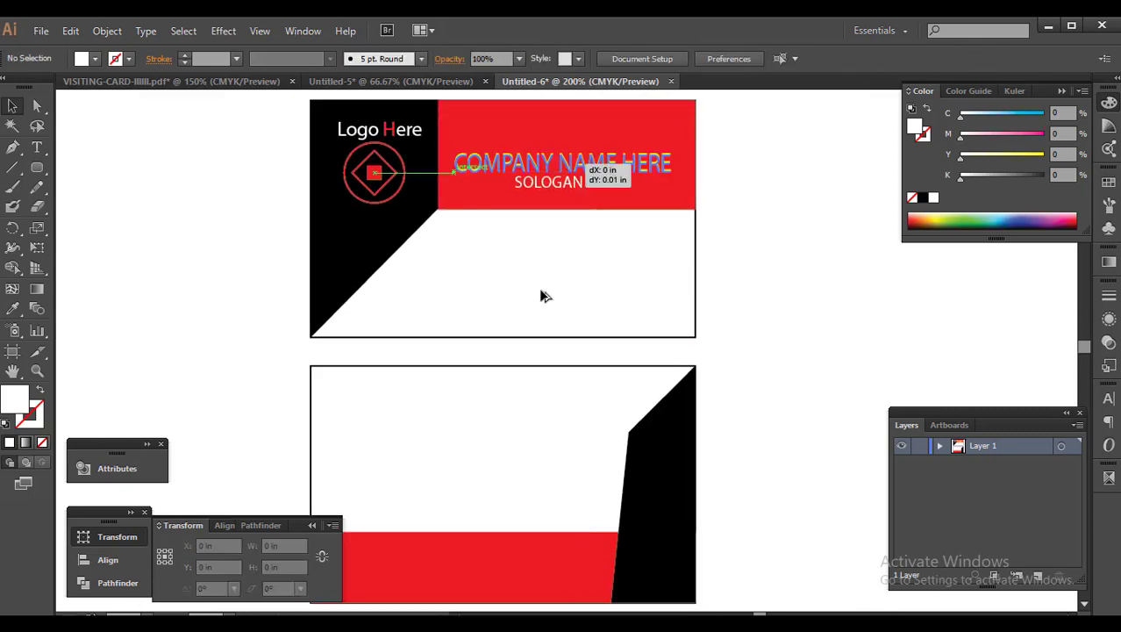
{"action": "left_click_drag", "start_coordinate": [498, 306], "coordinate": [552, 293]}
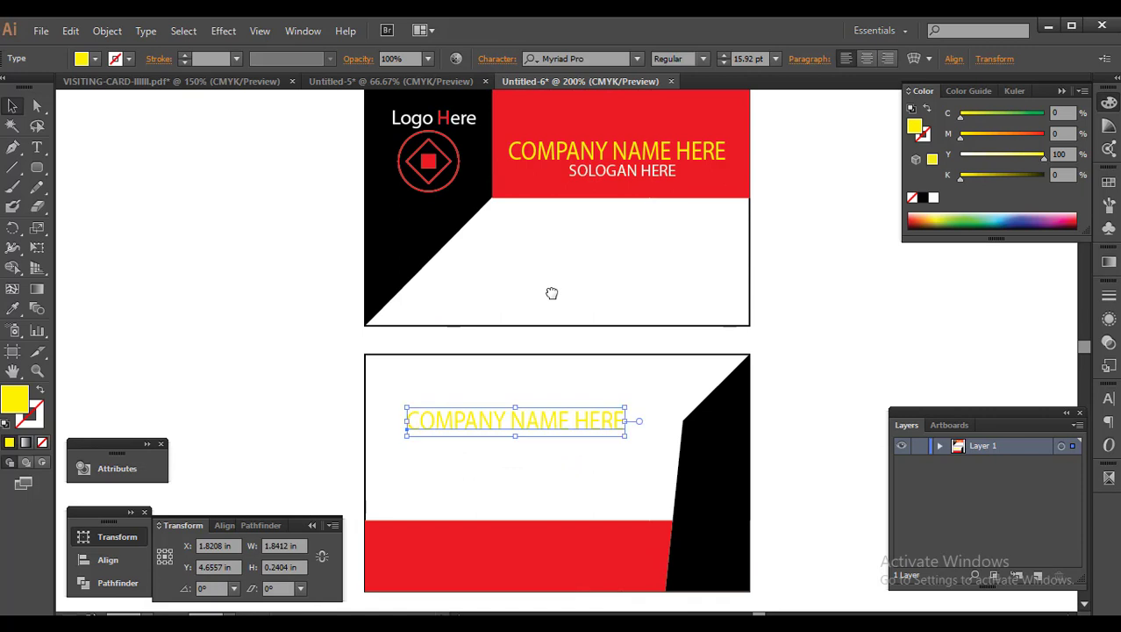
{"action": "left_click_drag", "start_coordinate": [585, 229], "coordinate": [570, 300]}
Set the front card's company name to Bold
{"action": "left_click", "coordinate": [591, 235]}
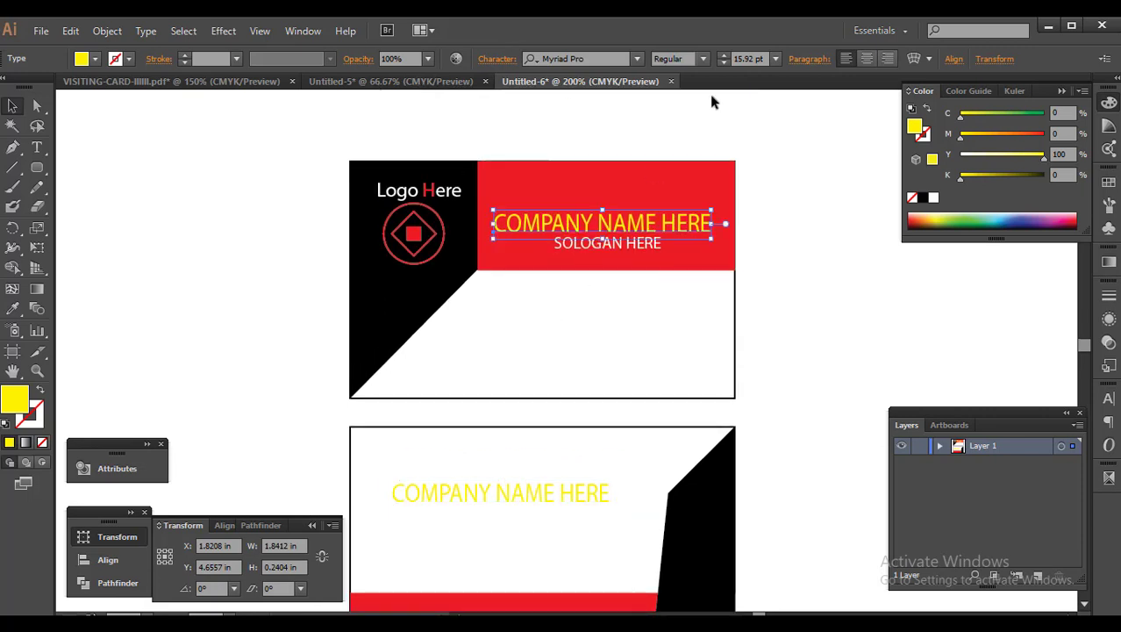
{"action": "left_click", "coordinate": [704, 61]}
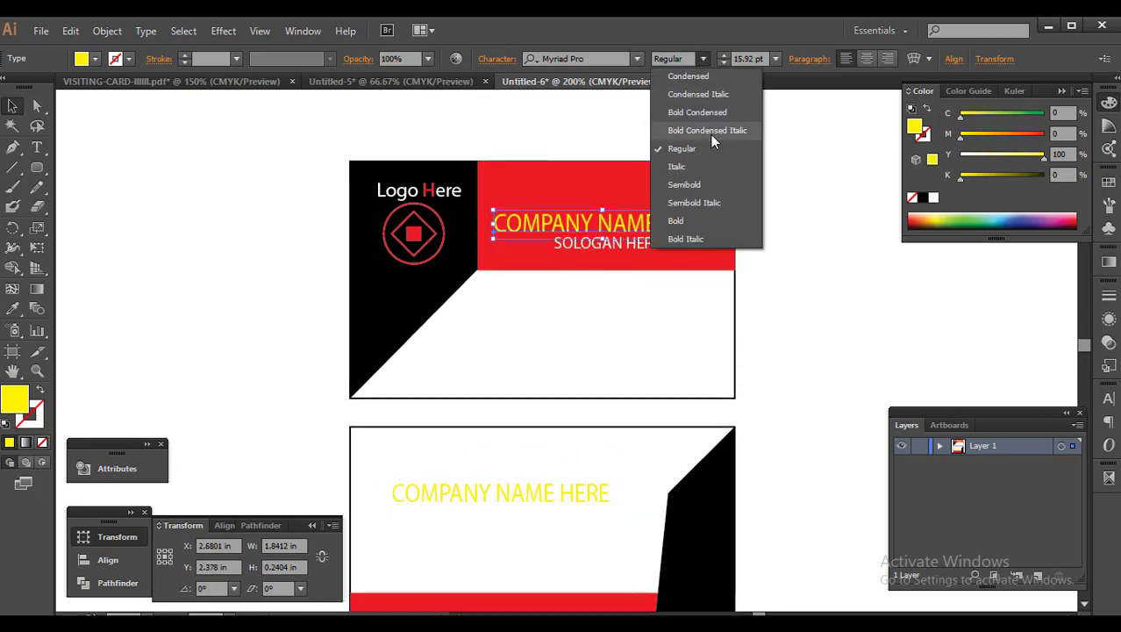
{"action": "left_click", "coordinate": [710, 222]}
{"action": "scroll", "coordinate": [668, 231], "scroll_direction": "up", "scroll_amount": 1}
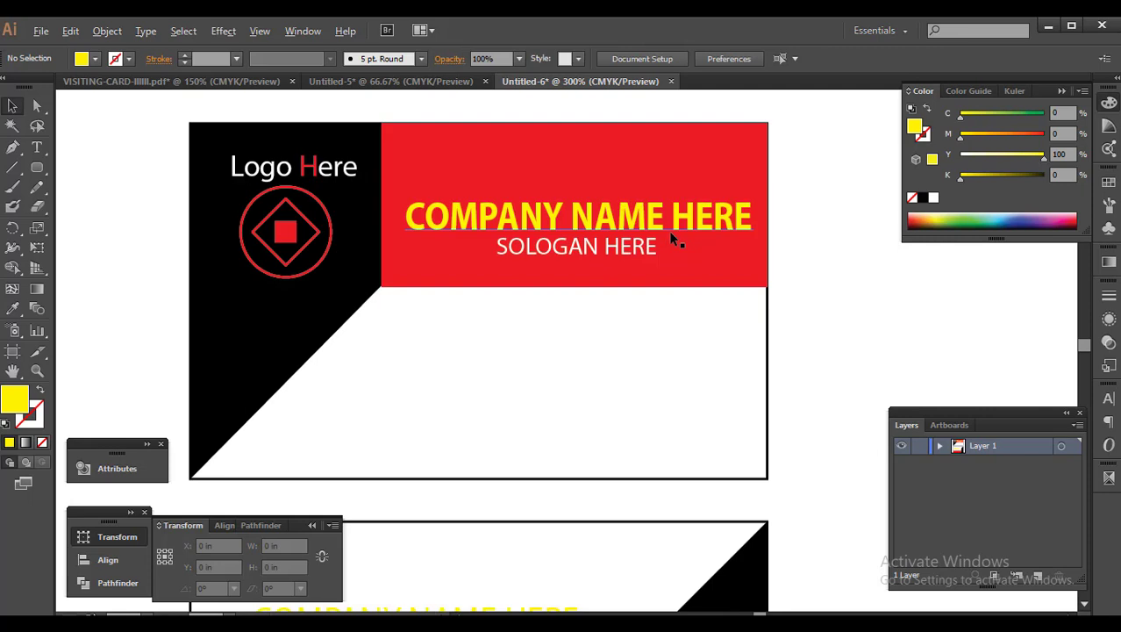
{"action": "left_click", "coordinate": [841, 345]}
Move the back-card copy near the top and colour it red (Magenta 100)
{"action": "scroll", "coordinate": [840, 345], "scroll_direction": "down", "scroll_amount": 1}
{"action": "left_click_drag", "start_coordinate": [840, 344], "coordinate": [803, 276]}
{"action": "left_click_drag", "start_coordinate": [606, 462], "coordinate": [623, 434]}
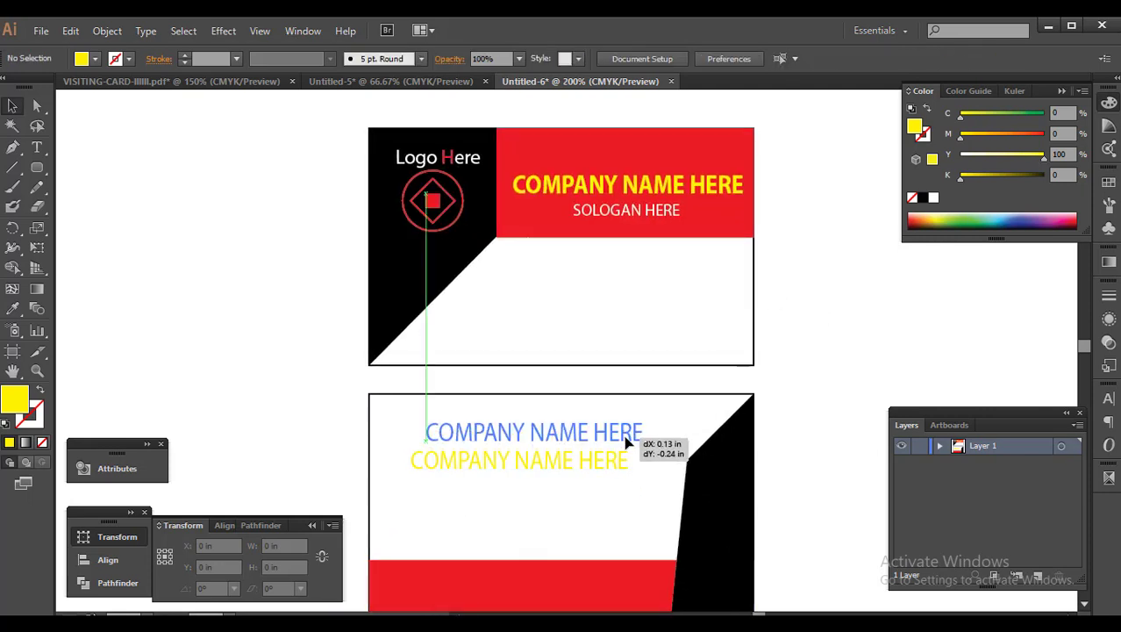
{"action": "left_click_drag", "start_coordinate": [1024, 136], "coordinate": [1046, 136]}
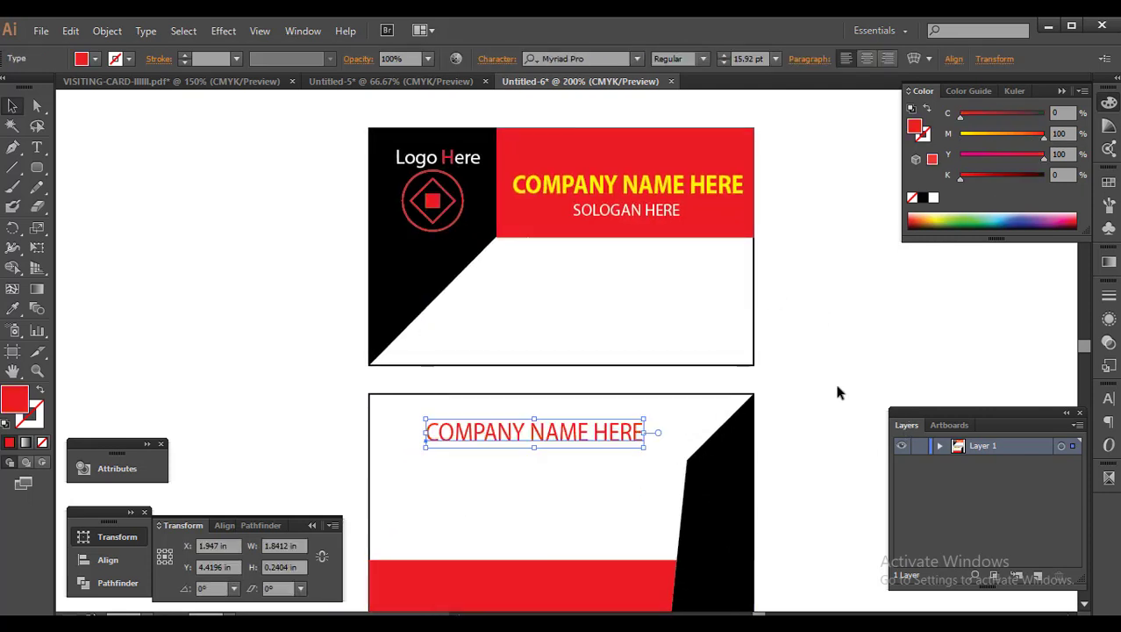
{"action": "left_click", "coordinate": [573, 485]}
{"action": "scroll", "coordinate": [573, 485], "scroll_direction": "up", "scroll_amount": 1}
{"action": "scroll", "coordinate": [601, 449], "scroll_direction": "down", "scroll_amount": 1}
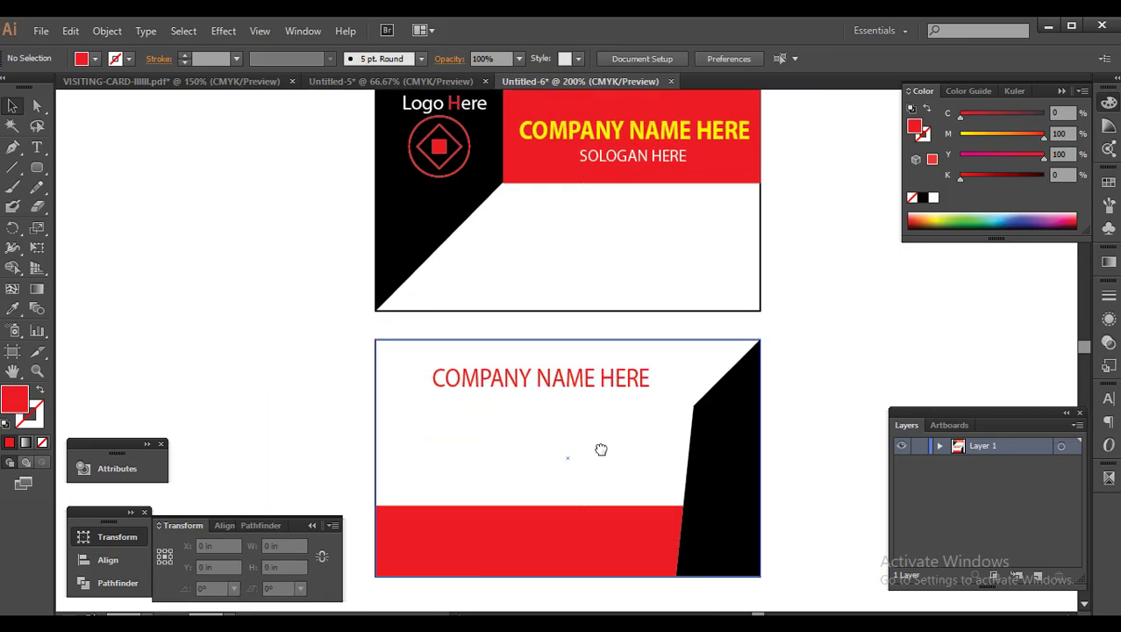
Replace COMPANY with YOUR in the back card's title, making YOUR NAME HERE
{"action": "double_click", "coordinate": [523, 376]}
{"action": "mouse_move", "coordinate": [653, 376]}
{"action": "left_mouse_down"}
{"action": "mouse_move", "coordinate": [413, 373]}
{"action": "mouse_move", "coordinate": [448, 376]}
{"action": "left_mouse_up"}
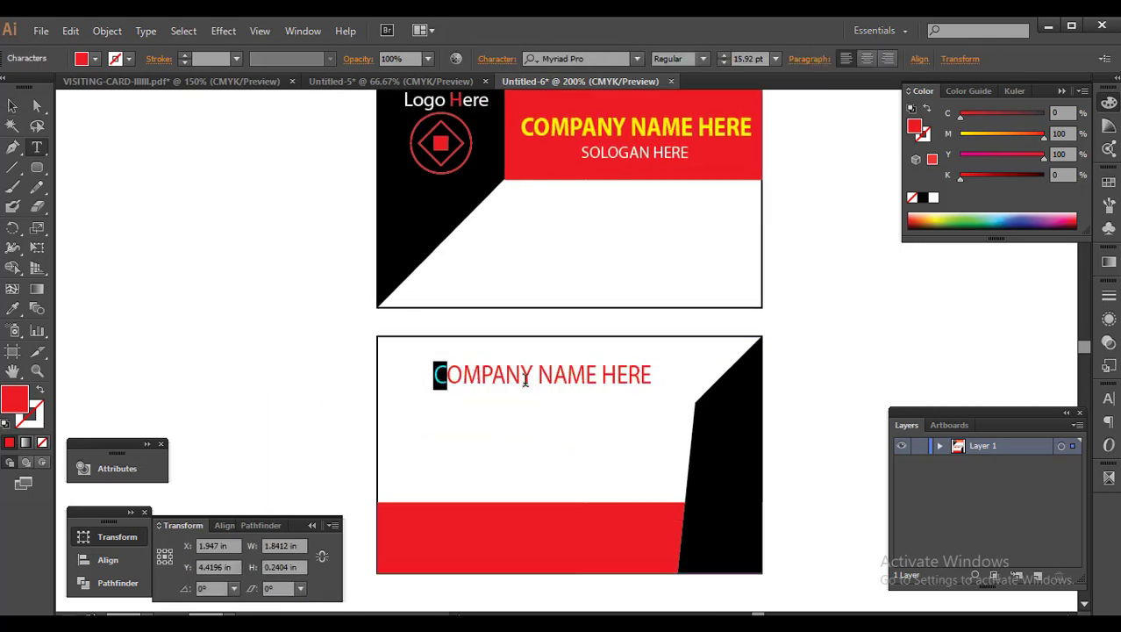
{"action": "left_click_drag", "start_coordinate": [525, 379], "coordinate": [546, 379]}
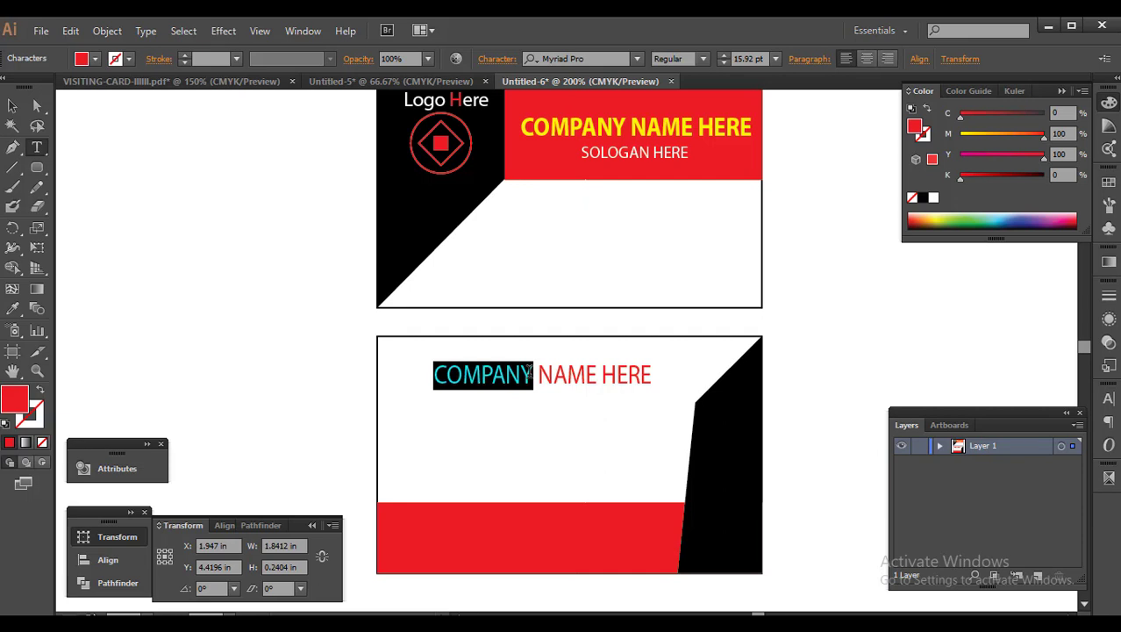
{"action": "type", "text": "YOUR"}
{"action": "key", "text": "Escape"}
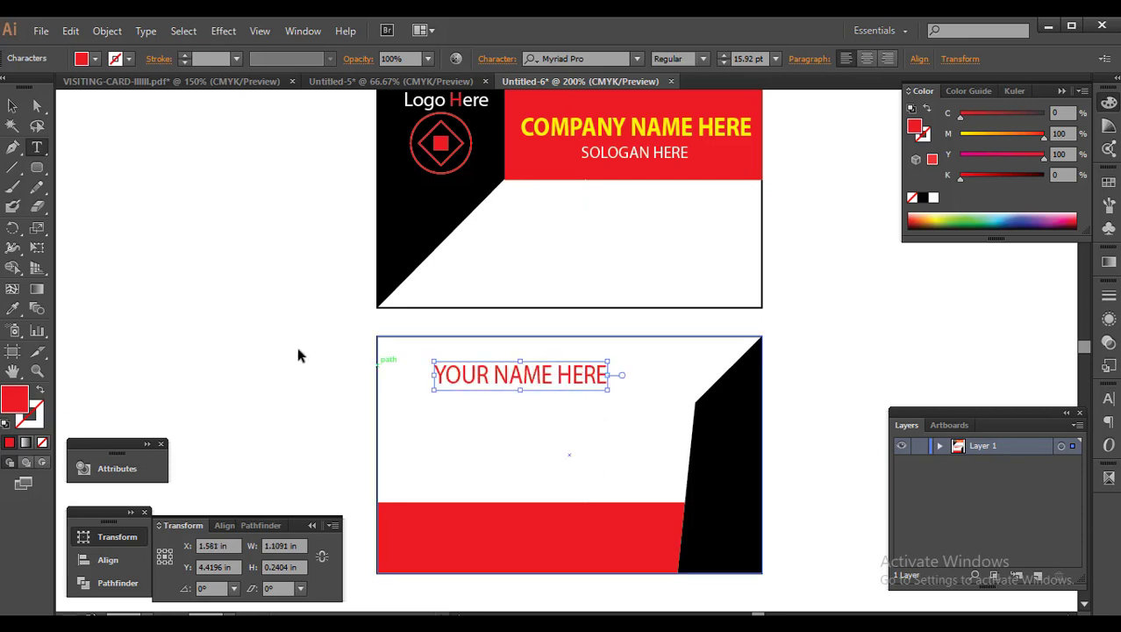
Move YOUR NAME HERE, shrink it to 13.06 pt, and set it Bold Italic
{"action": "key", "text": "v"}
{"action": "left_click_drag", "start_coordinate": [538, 386], "coordinate": [595, 387]}
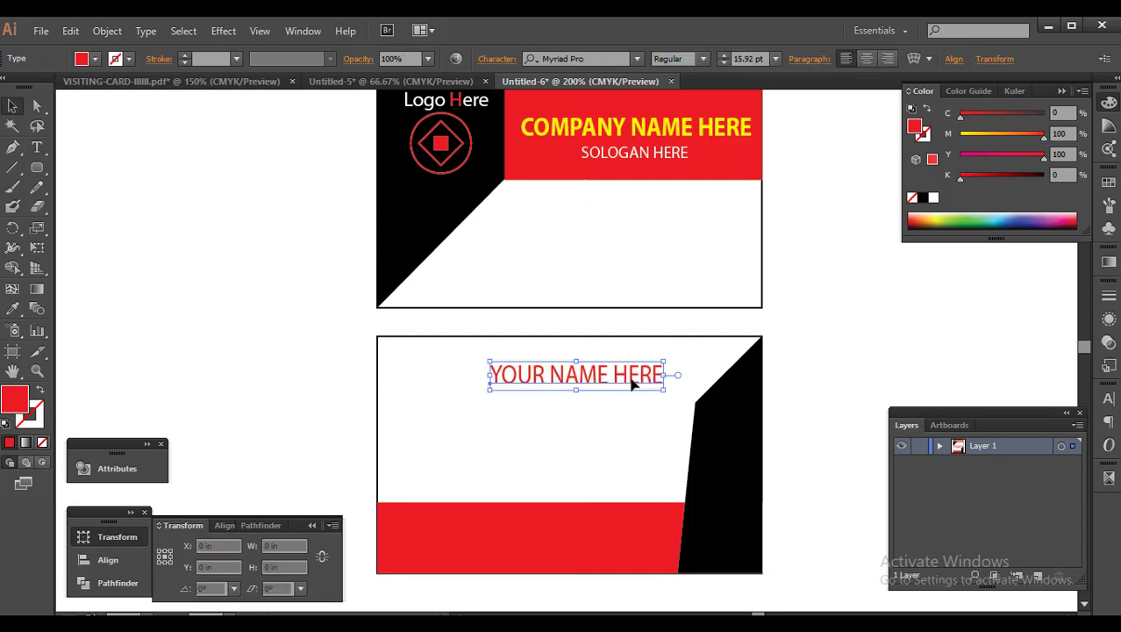
{"action": "left_click_drag", "start_coordinate": [664, 388], "coordinate": [555, 372]}
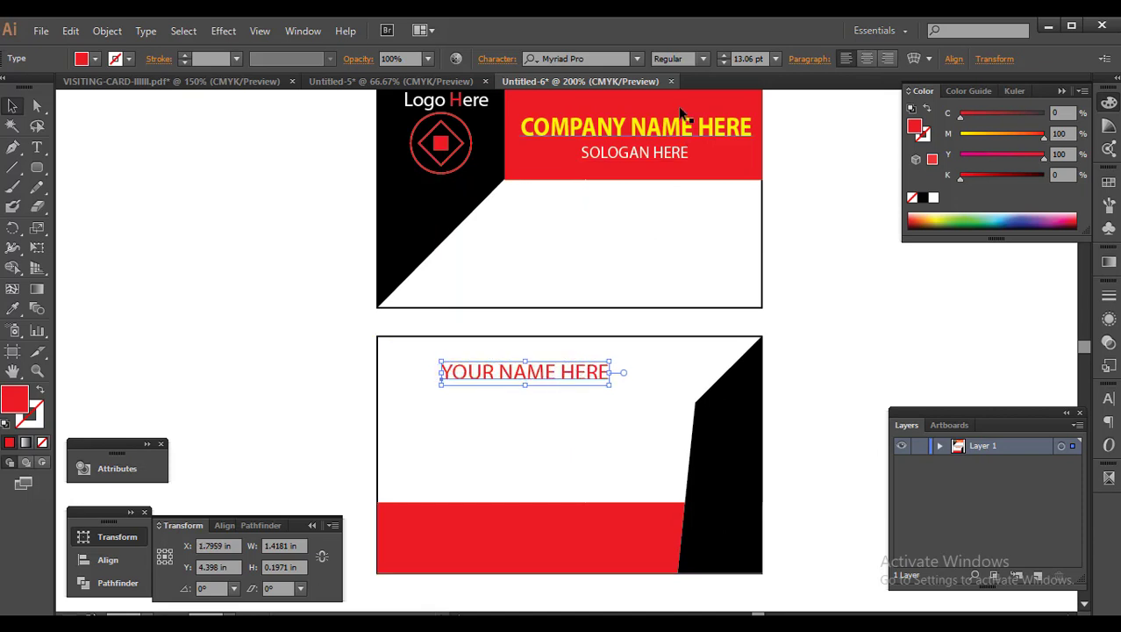
{"action": "left_click", "coordinate": [702, 60]}
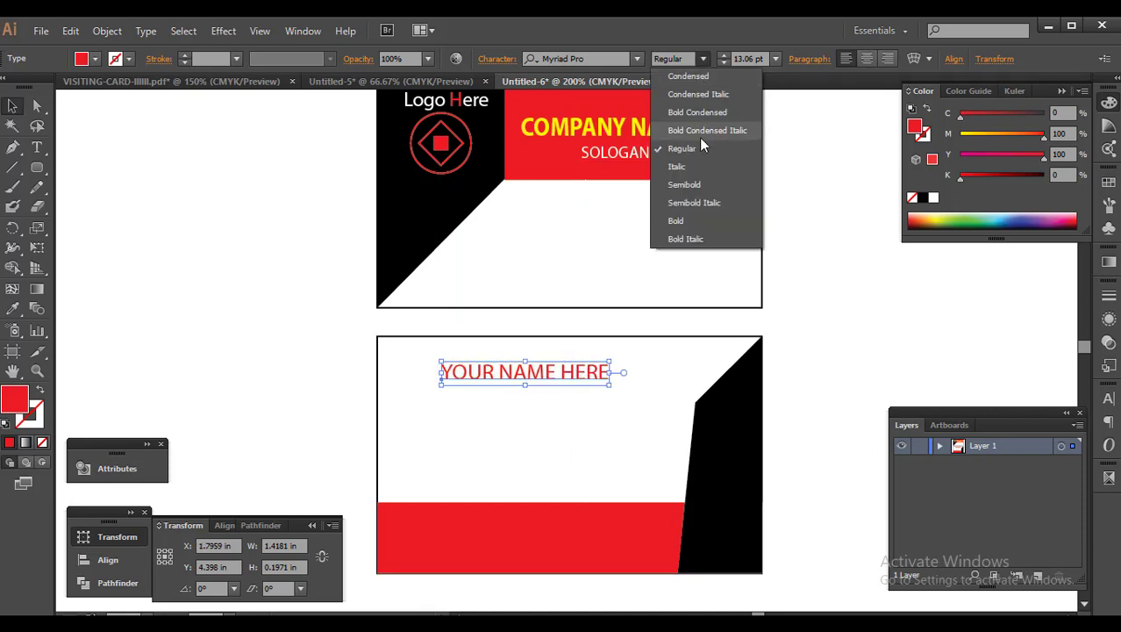
{"action": "left_click", "coordinate": [710, 239]}
{"action": "left_click", "coordinate": [546, 401]}
{"action": "scroll", "coordinate": [546, 401], "scroll_direction": "up", "scroll_amount": 1}
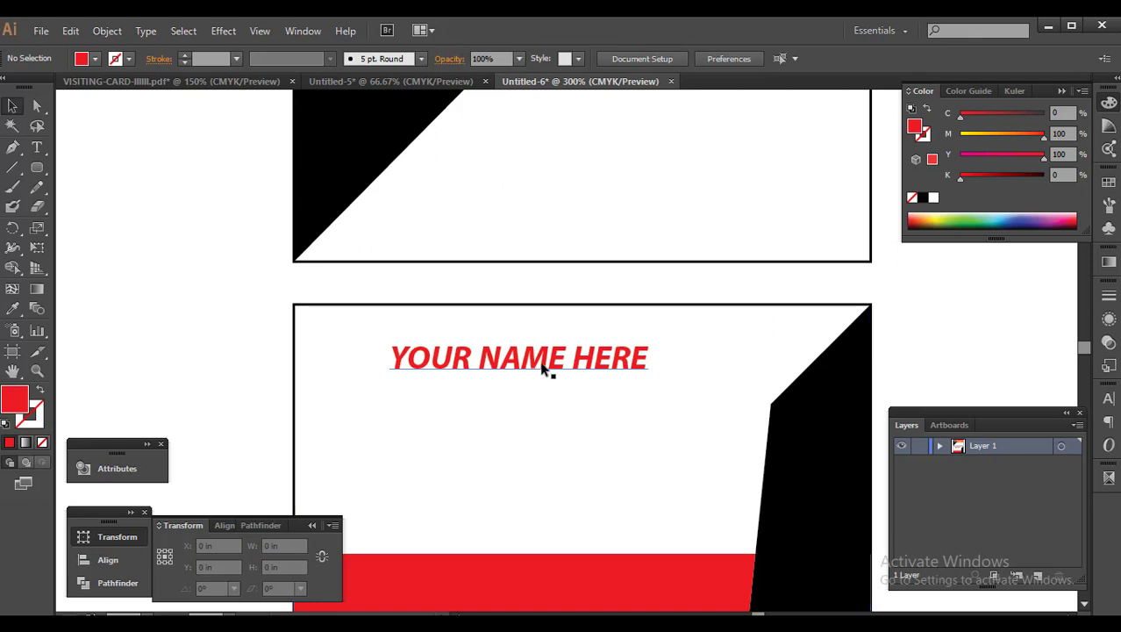
Copy the name line as DESIGNATION HERE, shrink it to 7.21 pt, and make it black
{"action": "left_click_drag", "start_coordinate": [546, 368], "coordinate": [548, 398]}
{"action": "key", "text": "ctrl+a"}
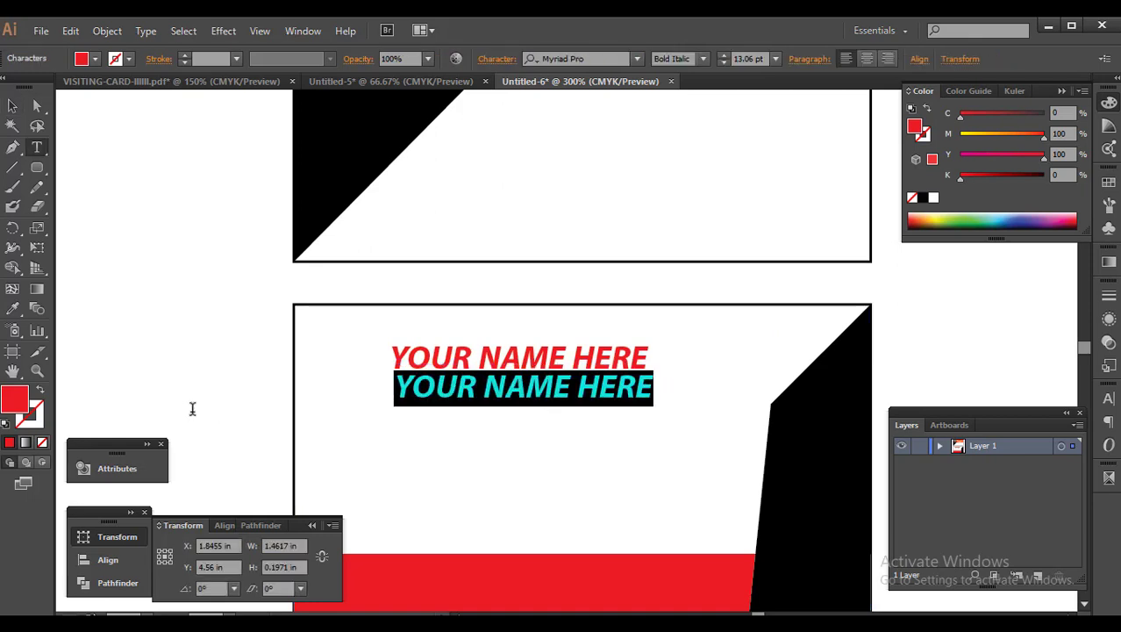
{"action": "type", "text": "DESIGNATION"}
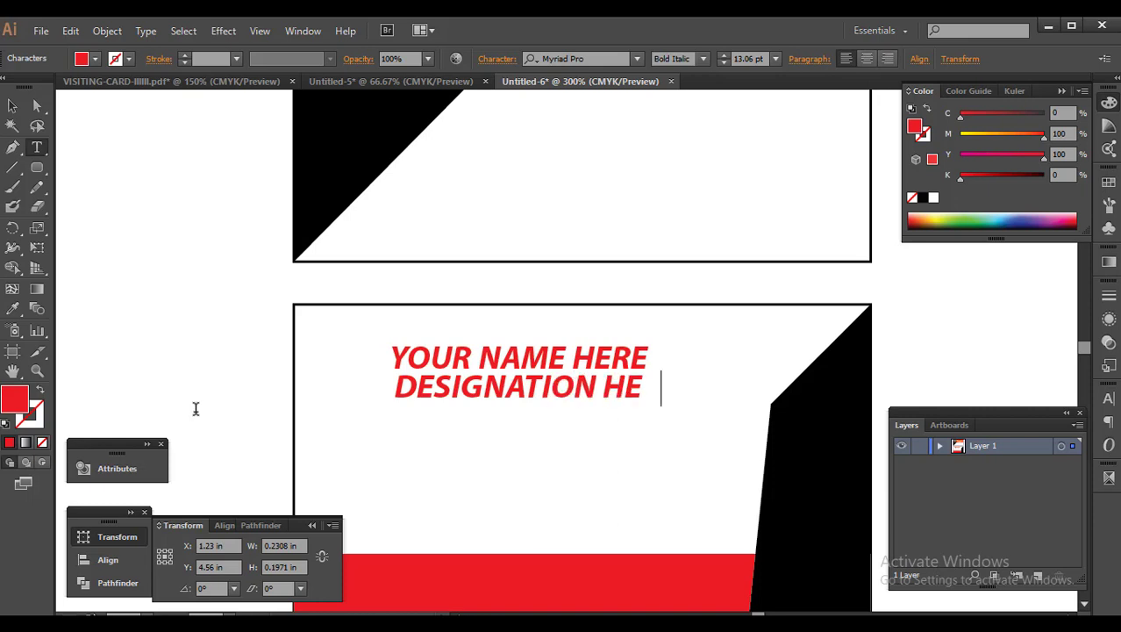
{"action": "key", "text": "Escape"}
{"action": "left_click", "coordinate": [464, 408]}
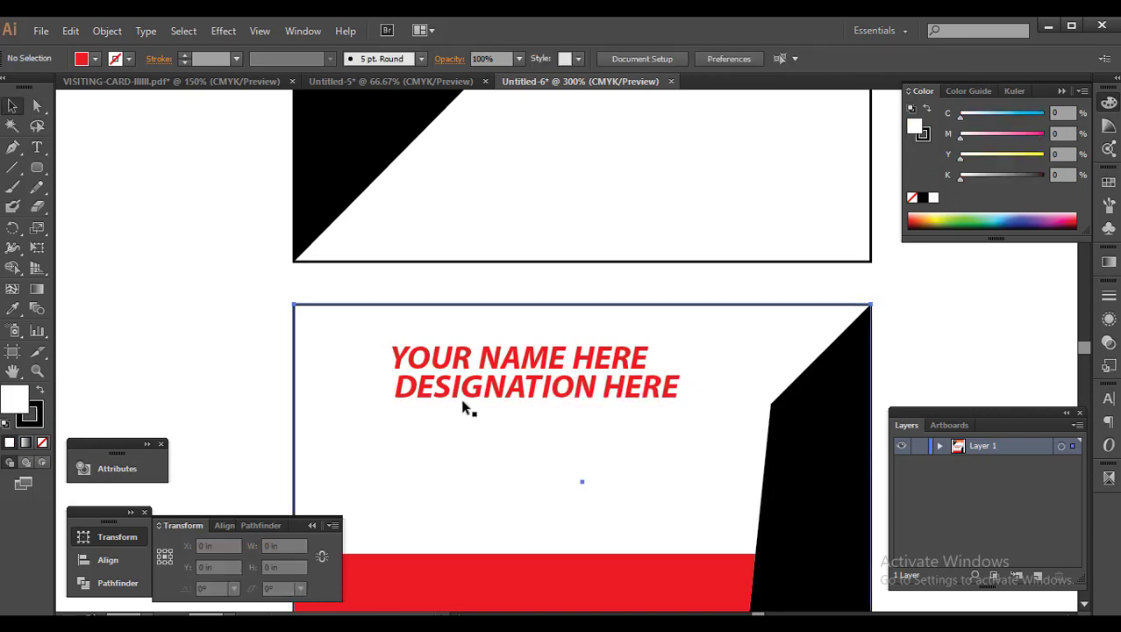
{"action": "left_click", "coordinate": [662, 397]}
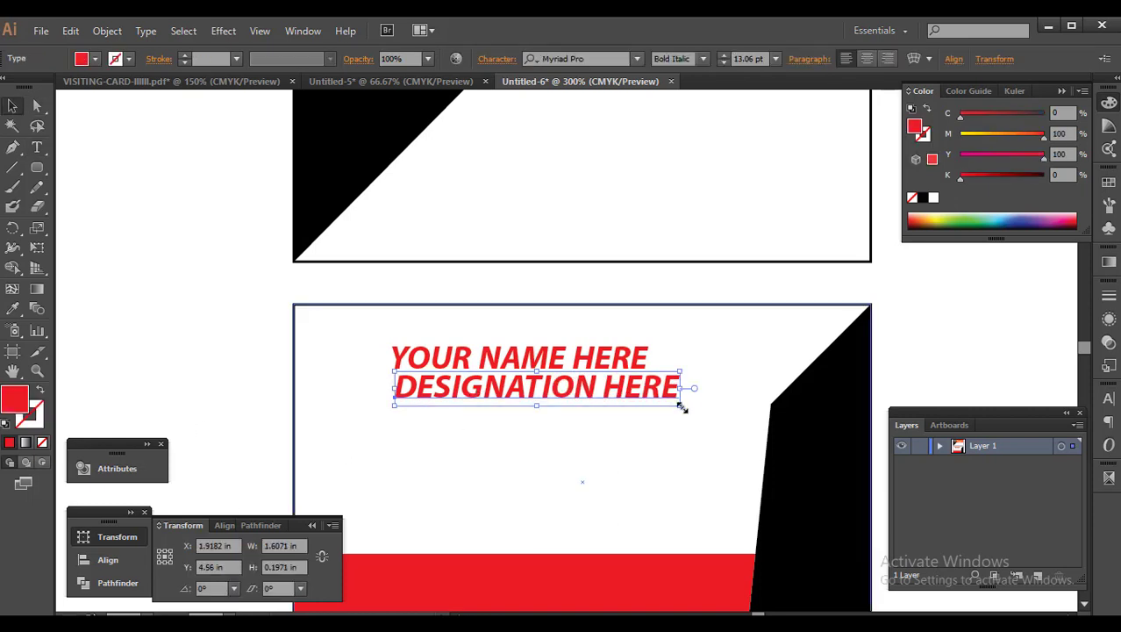
{"action": "left_click_drag", "start_coordinate": [682, 407], "coordinate": [617, 397]}
{"action": "key", "text": "i"}
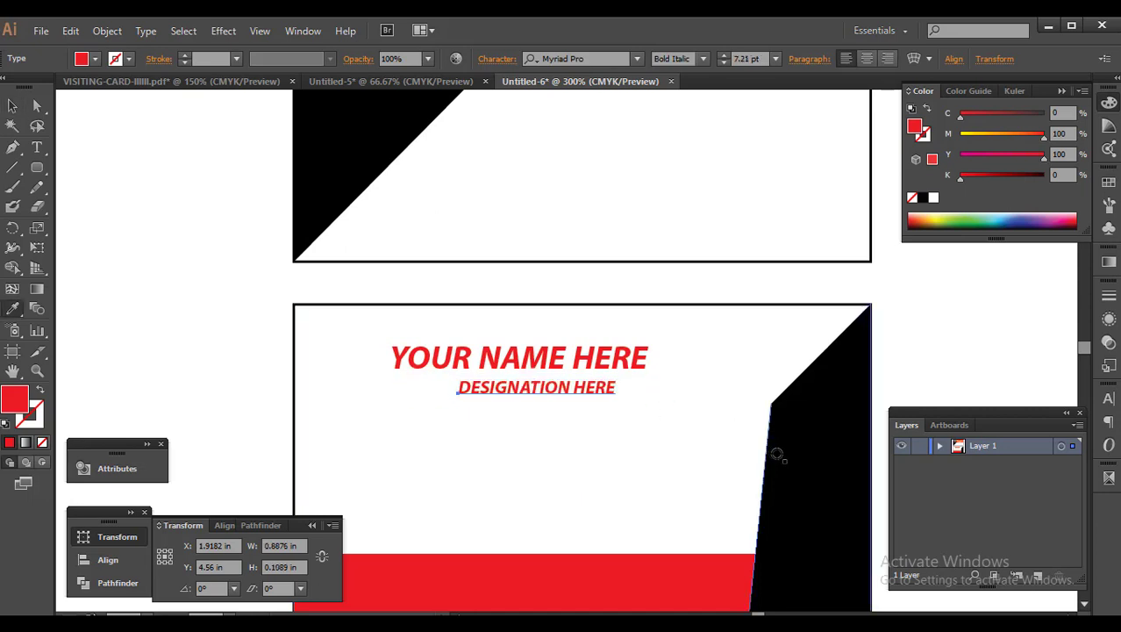
{"action": "left_click", "coordinate": [778, 453]}
Recolour the word NAME in YOUR NAME HERE black with the Eyedropper
{"action": "left_click", "coordinate": [575, 355]}
{"action": "triple_click", "coordinate": [481, 351]}
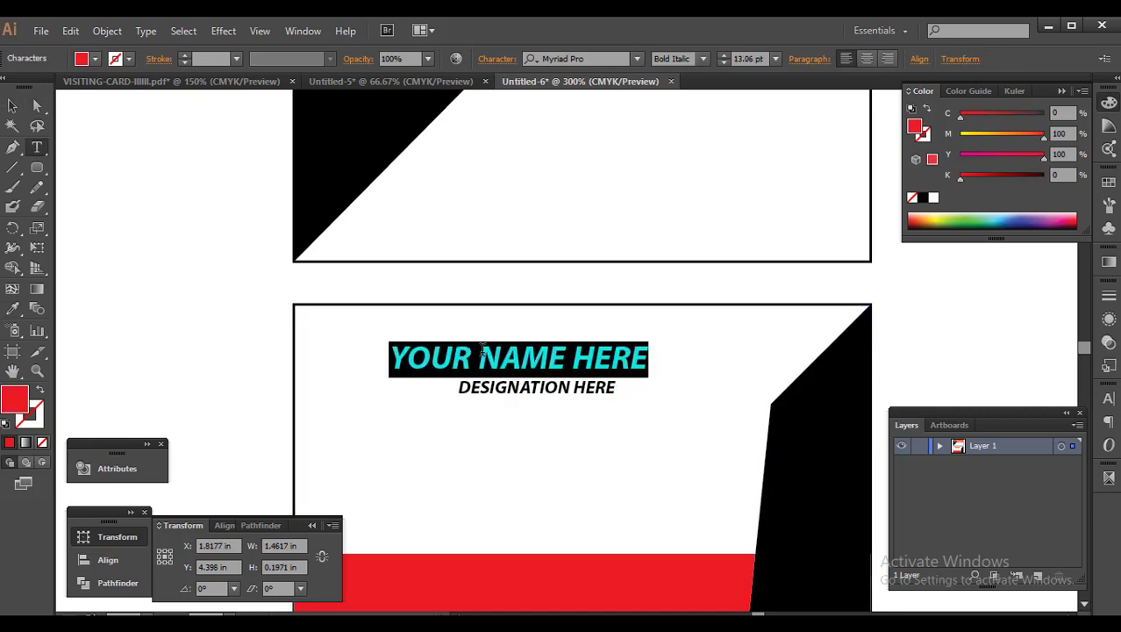
{"action": "left_click_drag", "start_coordinate": [480, 355], "coordinate": [576, 360]}
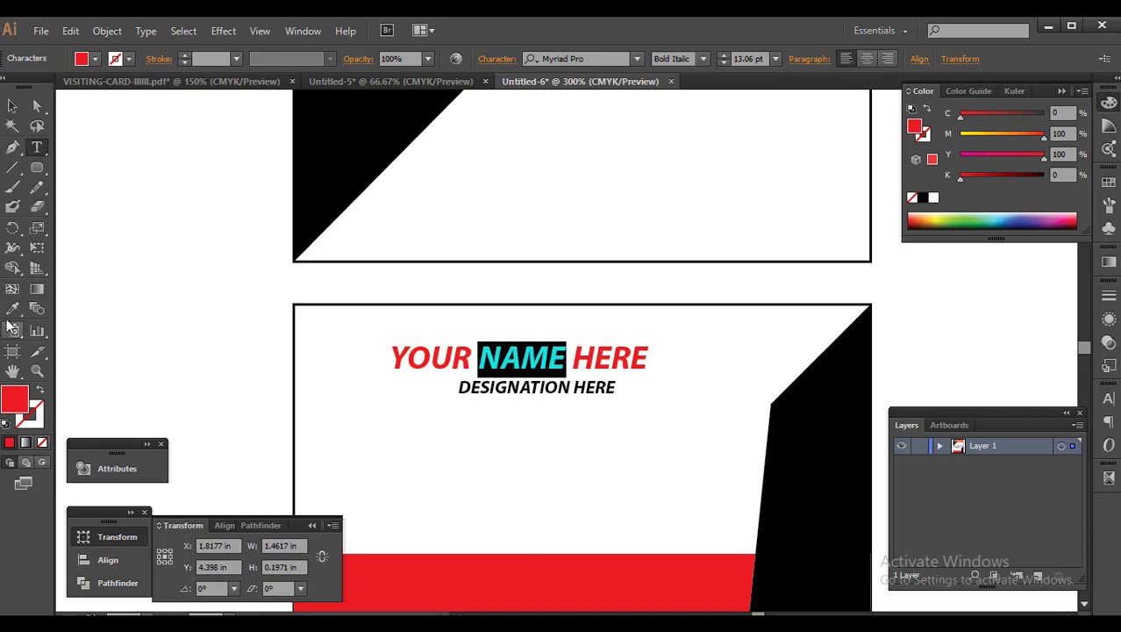
{"action": "left_click", "coordinate": [13, 308]}
{"action": "left_click", "coordinate": [825, 446]}
{"action": "left_click", "coordinate": [25, 101]}
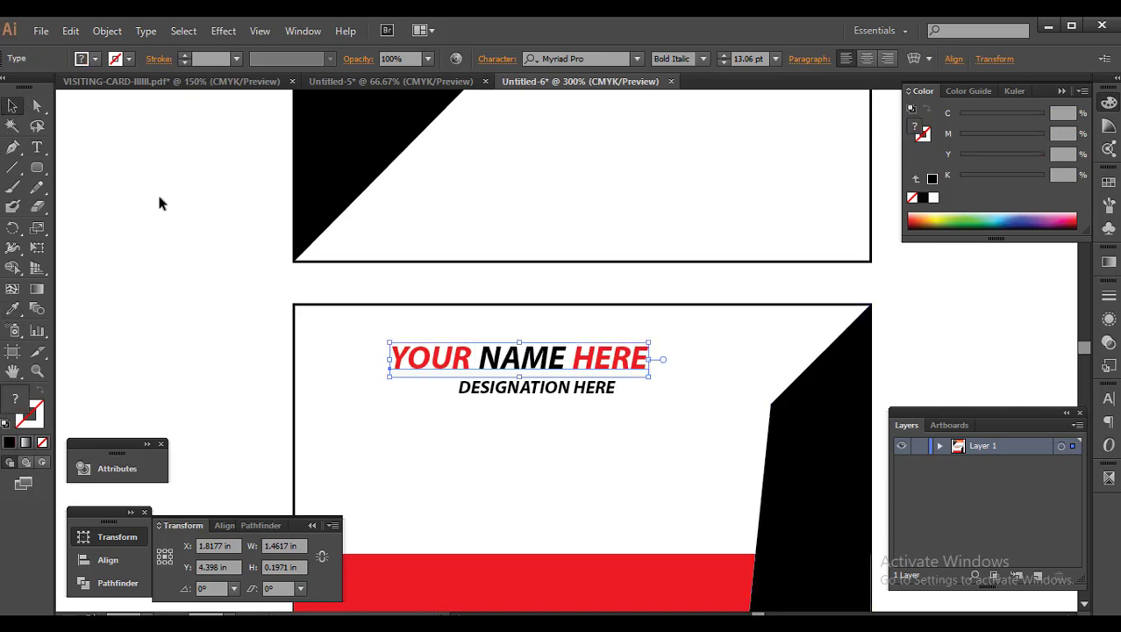
Align DESIGNATION HERE directly under the name line
{"action": "left_click", "coordinate": [646, 396]}
{"action": "scroll", "coordinate": [646, 396], "scroll_direction": "up", "scroll_amount": 1}
{"action": "mouse_move", "coordinate": [590, 387]}
{"action": "left_mouse_down"}
{"action": "mouse_move", "coordinate": [574, 386]}
{"action": "mouse_move", "coordinate": [561, 420]}
{"action": "left_mouse_up"}
{"action": "scroll", "coordinate": [581, 393], "scroll_direction": "down", "scroll_amount": 1}
{"action": "scroll", "coordinate": [580, 401], "scroll_direction": "down", "scroll_amount": 1}
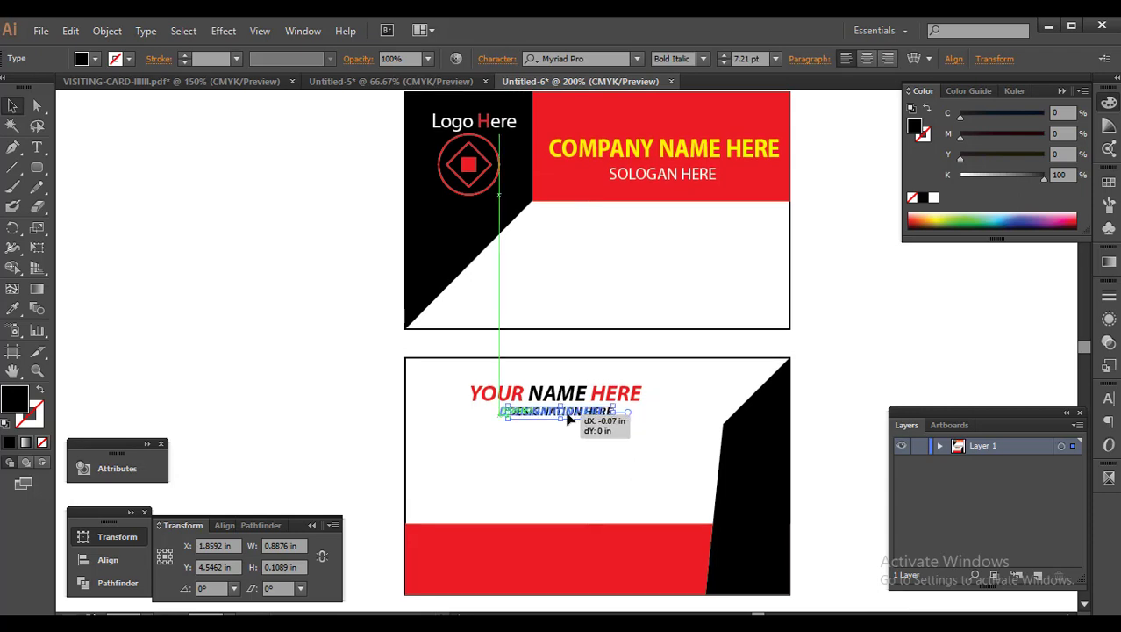
{"action": "left_click_drag", "start_coordinate": [819, 311], "coordinate": [738, 305]}
{"action": "left_click", "coordinate": [738, 298]}
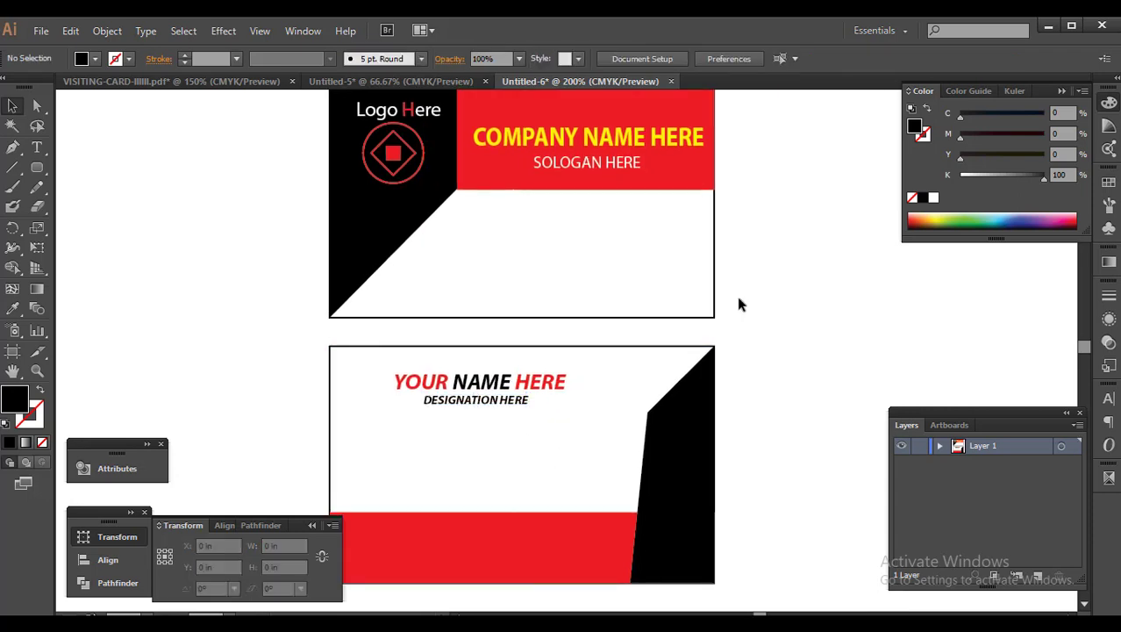
Draw a closed four-corner black shape across the front card's lower right, below the white band
{"action": "scroll", "coordinate": [737, 296], "scroll_direction": "up", "scroll_amount": 2}
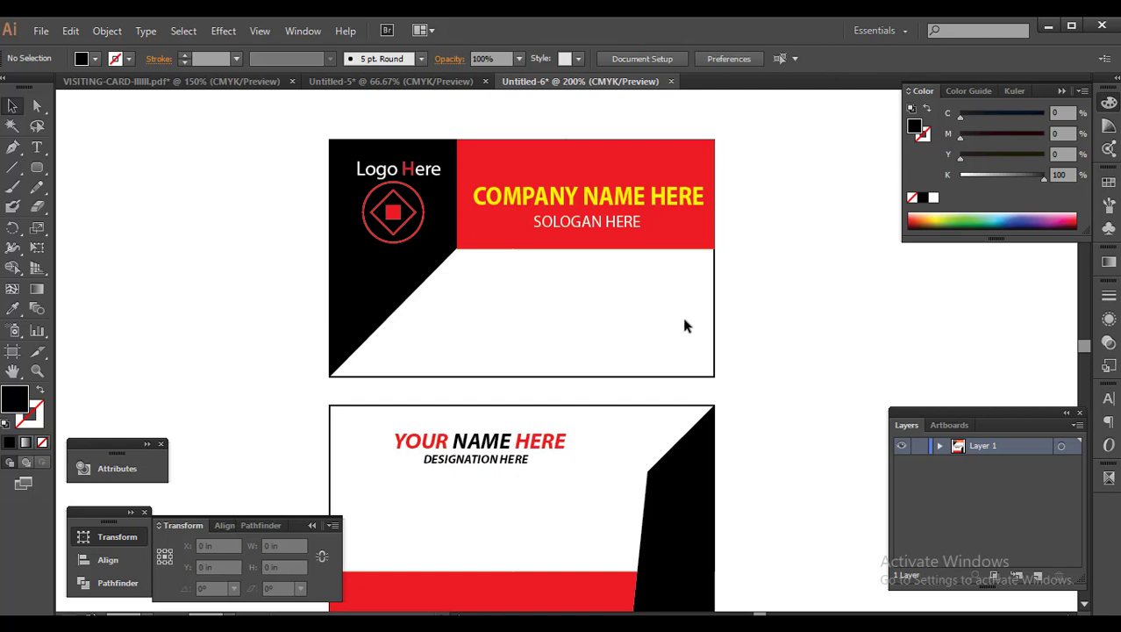
{"action": "left_click", "coordinate": [369, 376]}
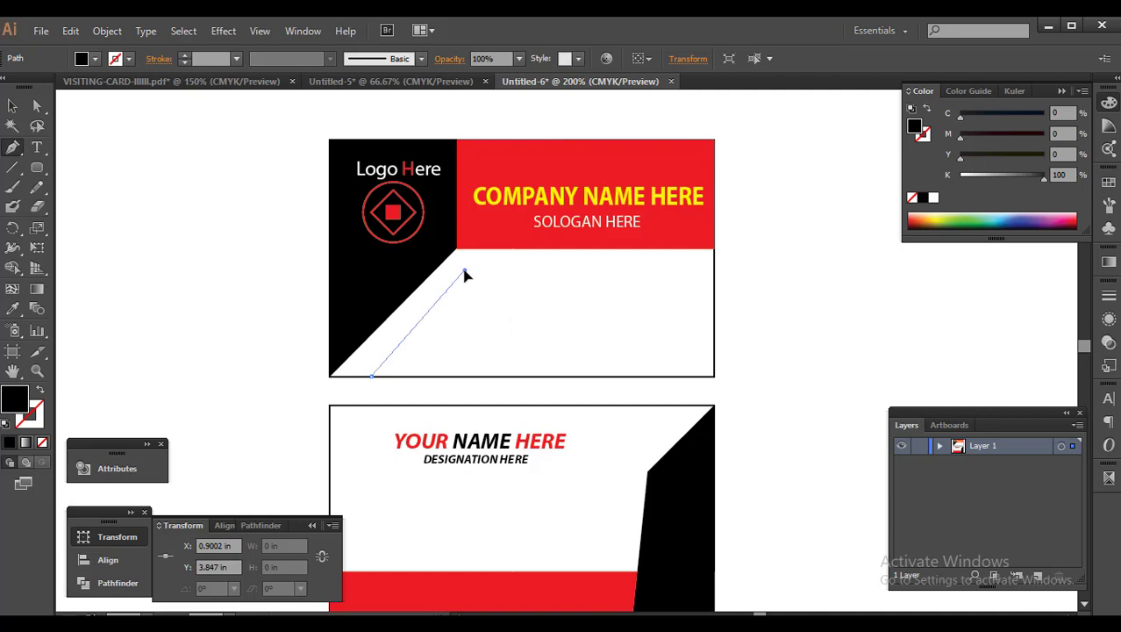
{"action": "left_click", "coordinate": [465, 272]}
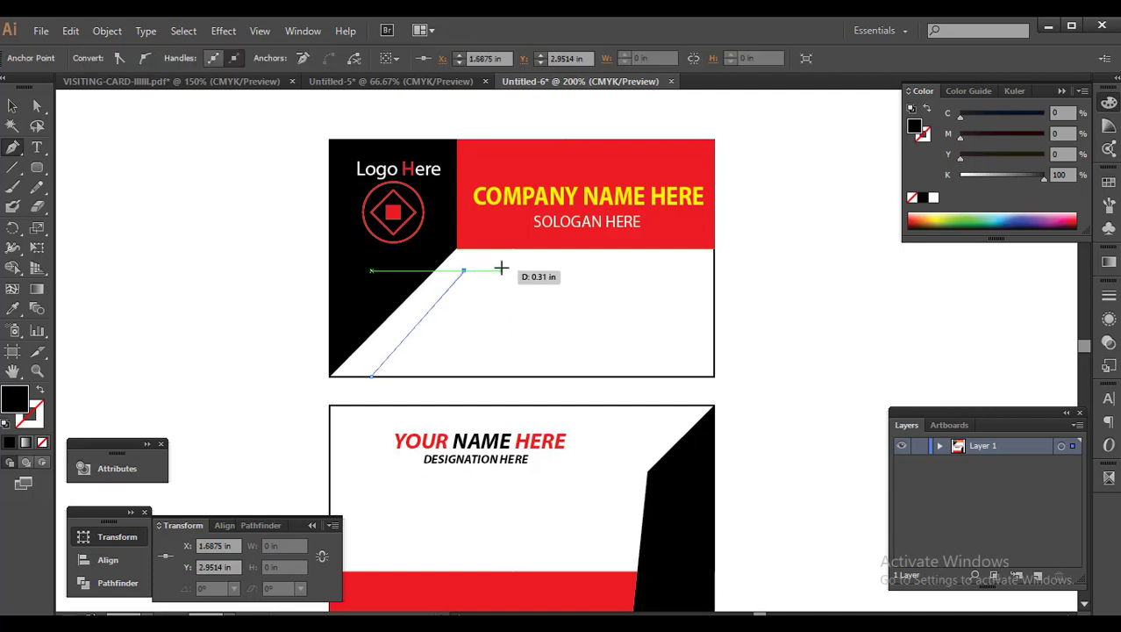
{"action": "left_click", "coordinate": [712, 271]}
{"action": "left_click", "coordinate": [714, 376]}
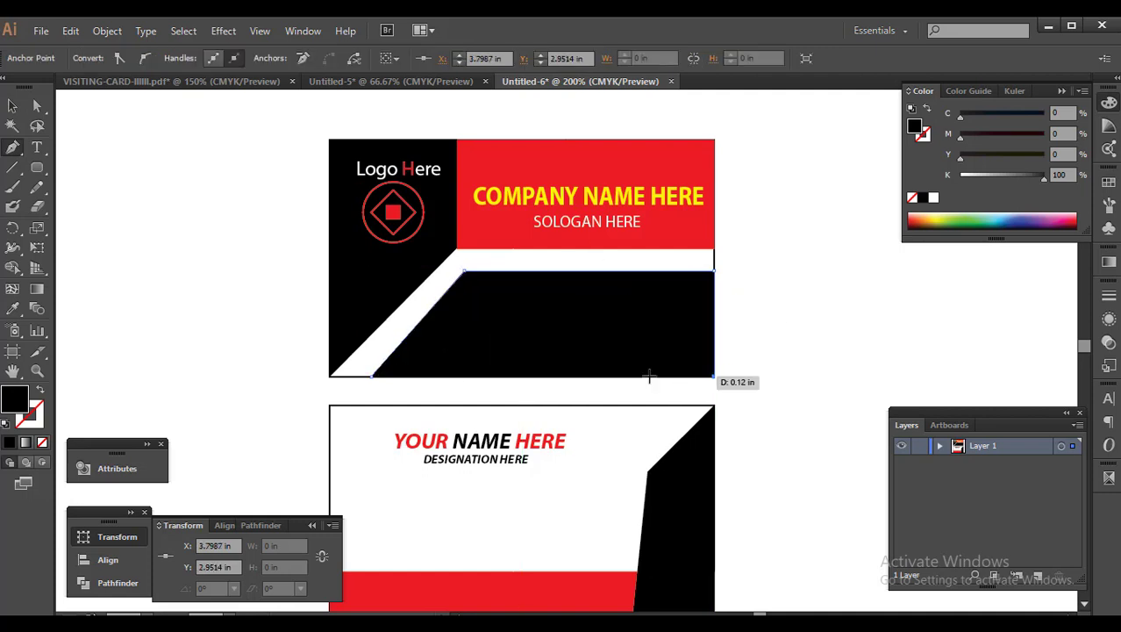
{"action": "left_click", "coordinate": [372, 379]}
{"action": "key", "text": "v"}
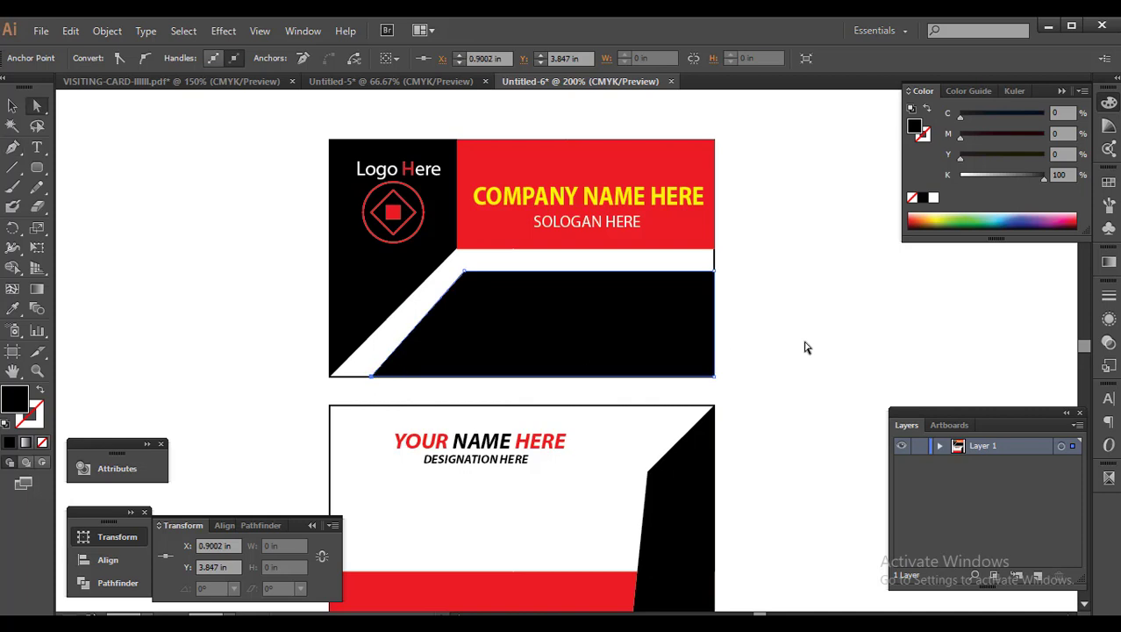
{"action": "left_click", "coordinate": [776, 341]}
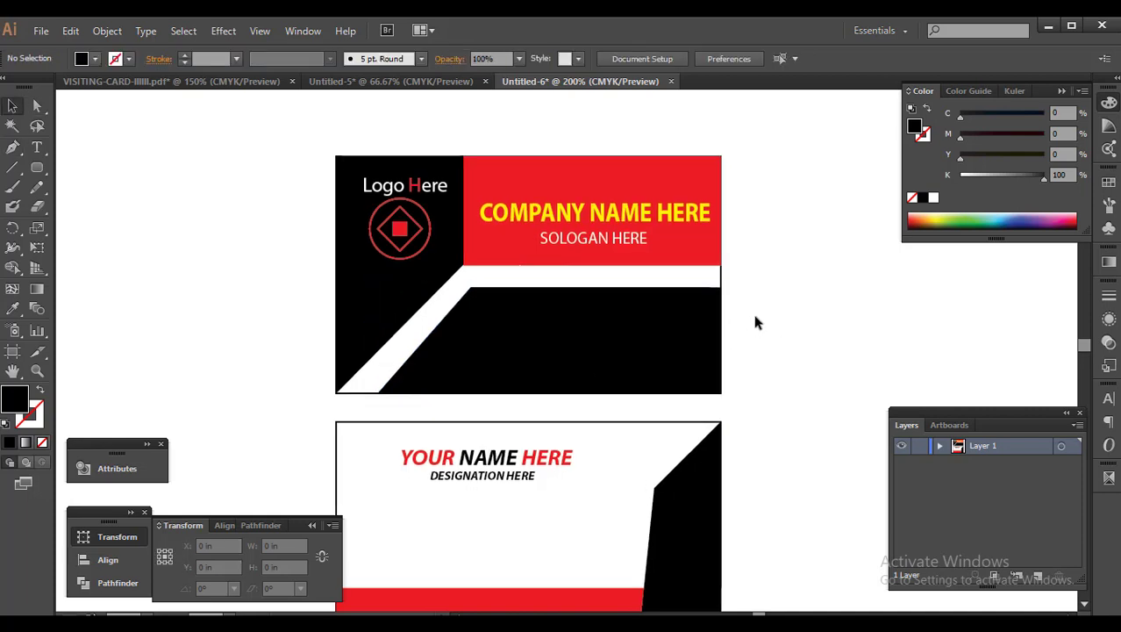
Start a new text line on the black area with the Type tool
{"action": "left_click", "coordinate": [37, 147]}
{"action": "left_click", "coordinate": [507, 340]}
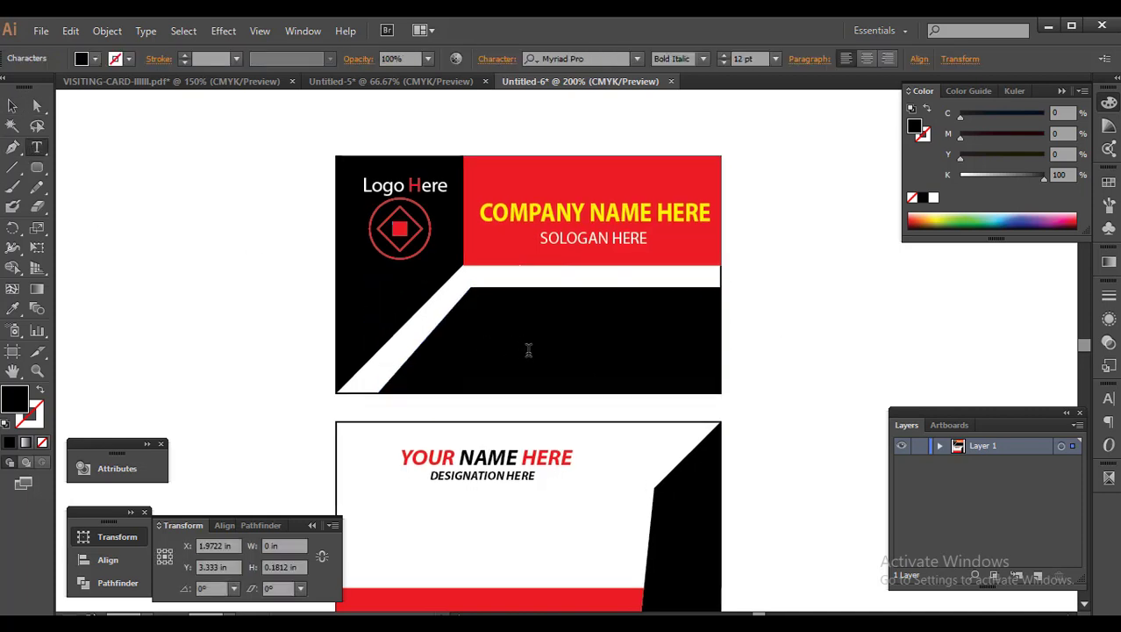
{"action": "type", "text": "A"}
Make the new text white, move it lower left, and correct DEIGN to DESIGN
{"action": "left_click", "coordinate": [223, 261], "text": "ctrl"}
{"action": "key", "text": "a"}
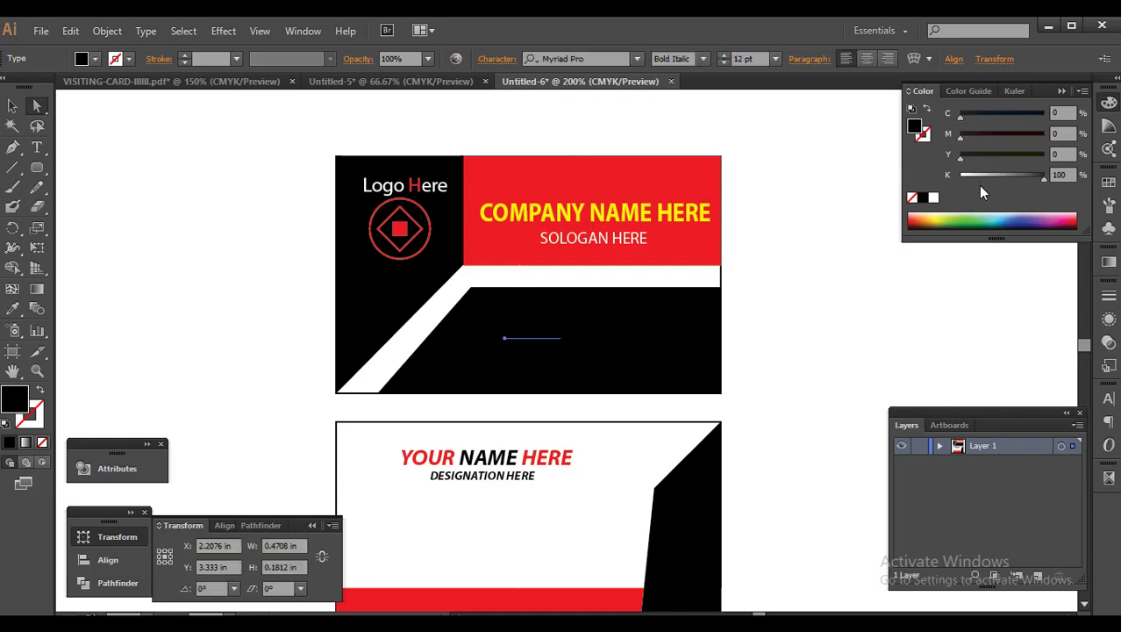
{"action": "left_click", "coordinate": [933, 197]}
{"action": "scroll", "coordinate": [622, 308], "scroll_direction": "up", "scroll_amount": 1}
{"action": "left_click_drag", "start_coordinate": [520, 349], "coordinate": [423, 401]}
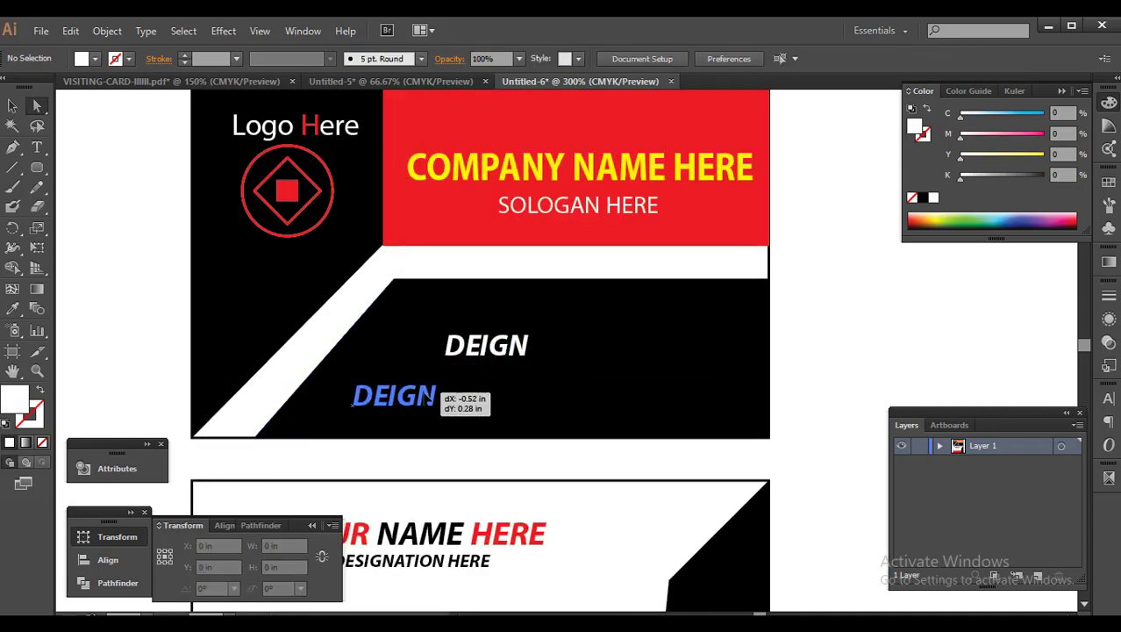
{"action": "key", "text": "t"}
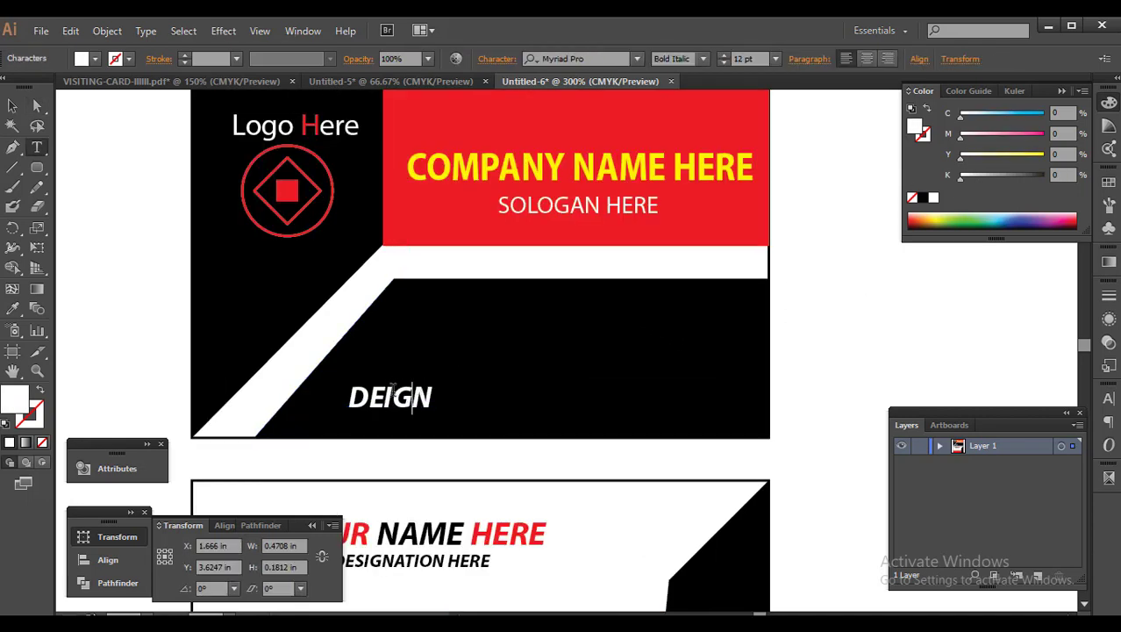
{"action": "left_click", "coordinate": [385, 397]}
{"action": "type", "text": "S"}
{"action": "left_click", "coordinate": [13, 106]}
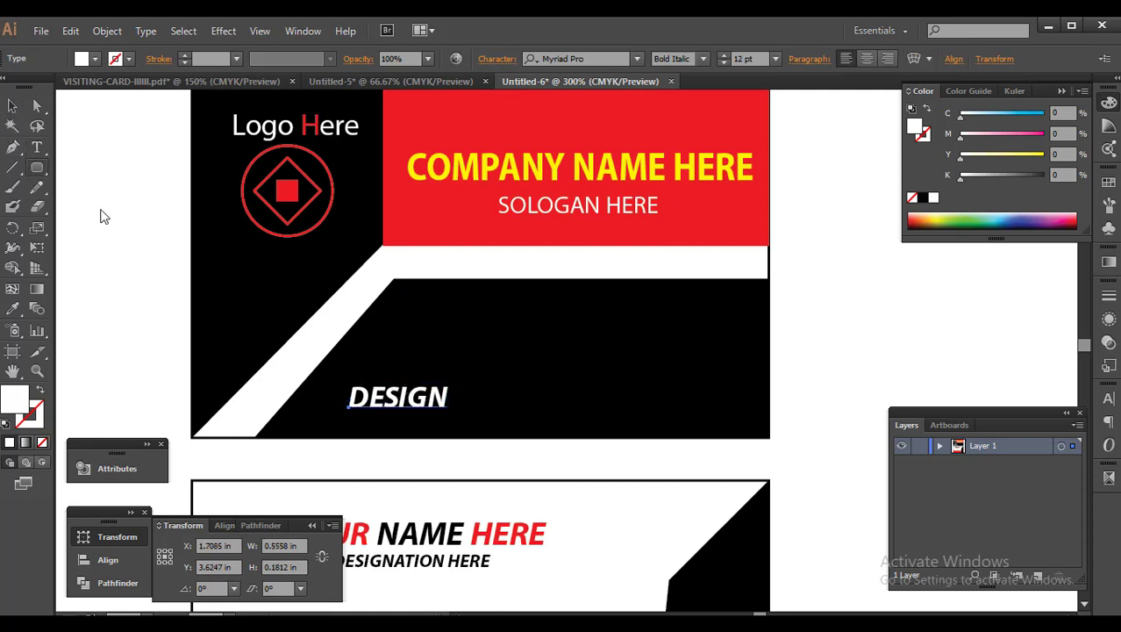
Draw a small white separator bar to the right of DESIGN
{"action": "left_click_drag", "start_coordinate": [466, 390], "coordinate": [475, 406]}
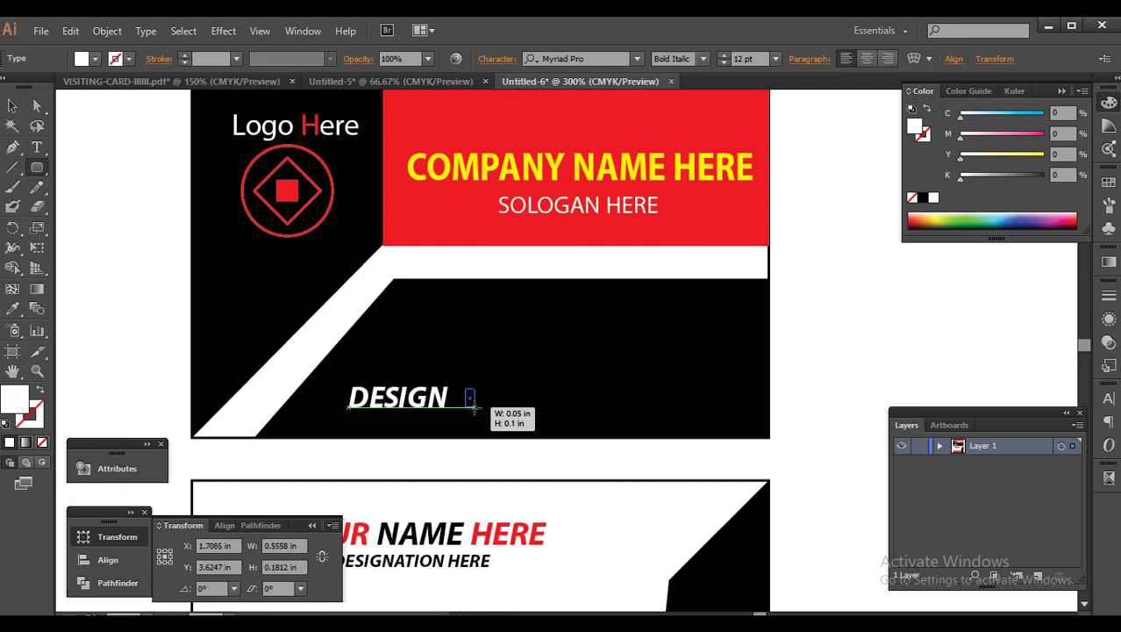
{"action": "key", "text": "v"}
{"action": "left_click", "coordinate": [150, 338]}
{"action": "scroll", "coordinate": [434, 422], "scroll_direction": "up", "scroll_amount": 1}
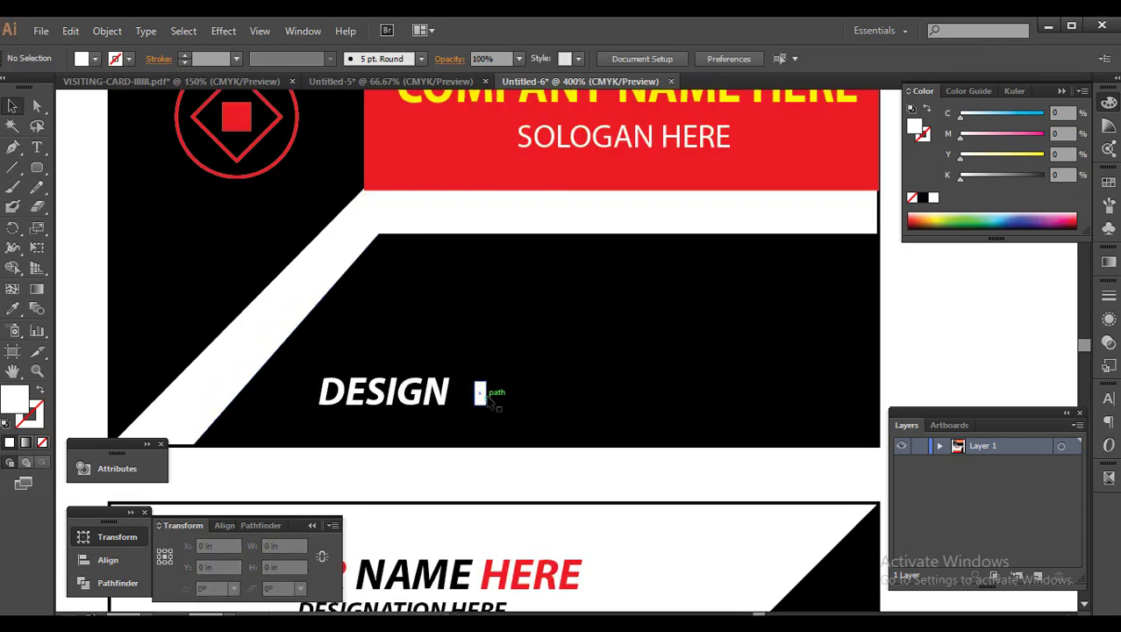
Duplicate DESIGN to the right of the bar and retype it as ITEM
{"action": "left_click_drag", "start_coordinate": [480, 392], "coordinate": [608, 413]}
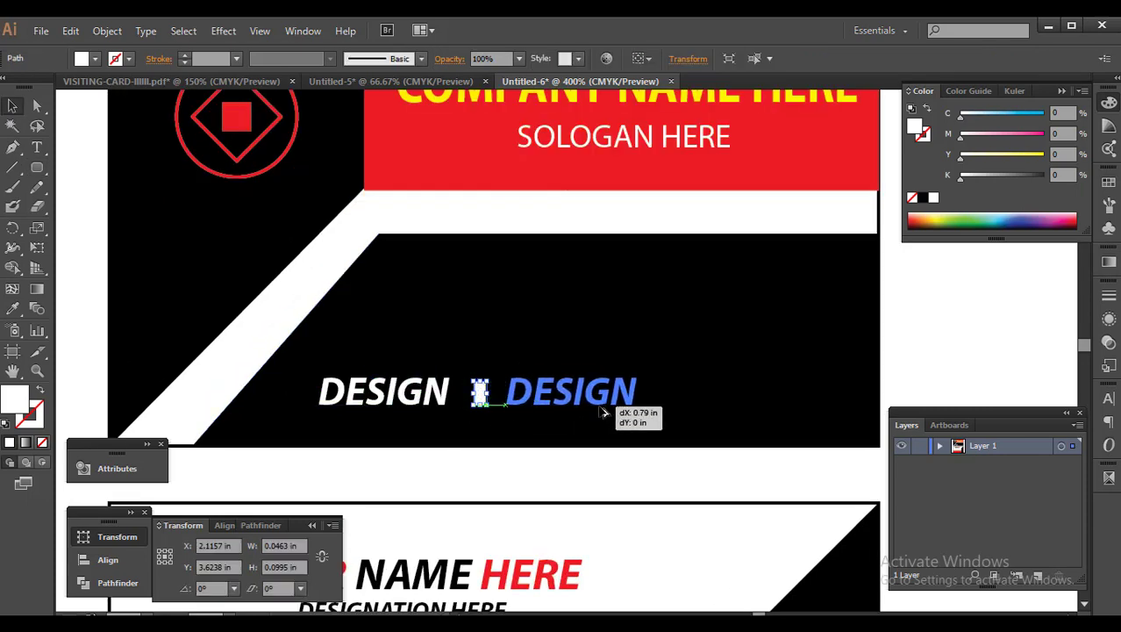
{"action": "double_click", "coordinate": [576, 391]}
{"action": "left_click_drag", "start_coordinate": [642, 391], "coordinate": [513, 391]}
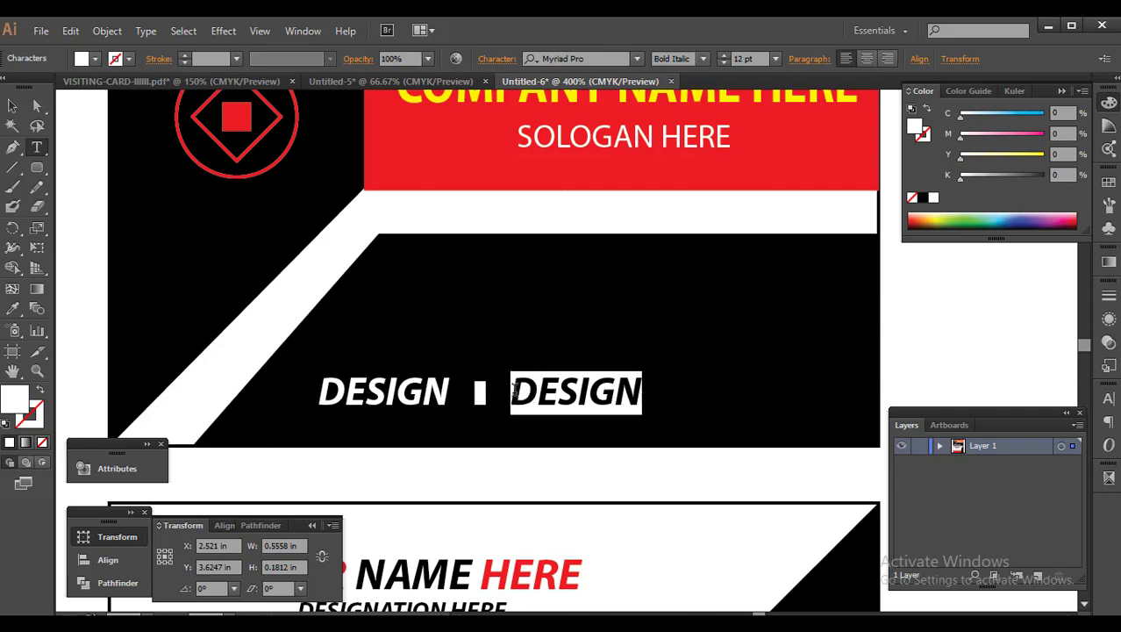
{"action": "type", "text": "ITEM"}
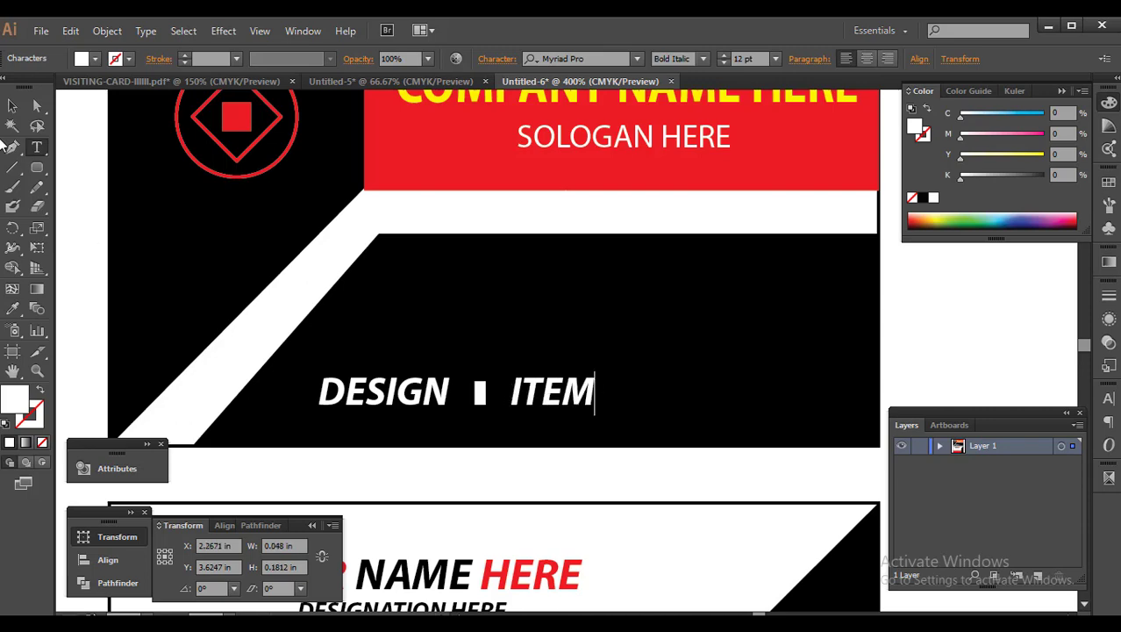
{"action": "left_click", "coordinate": [11, 107]}
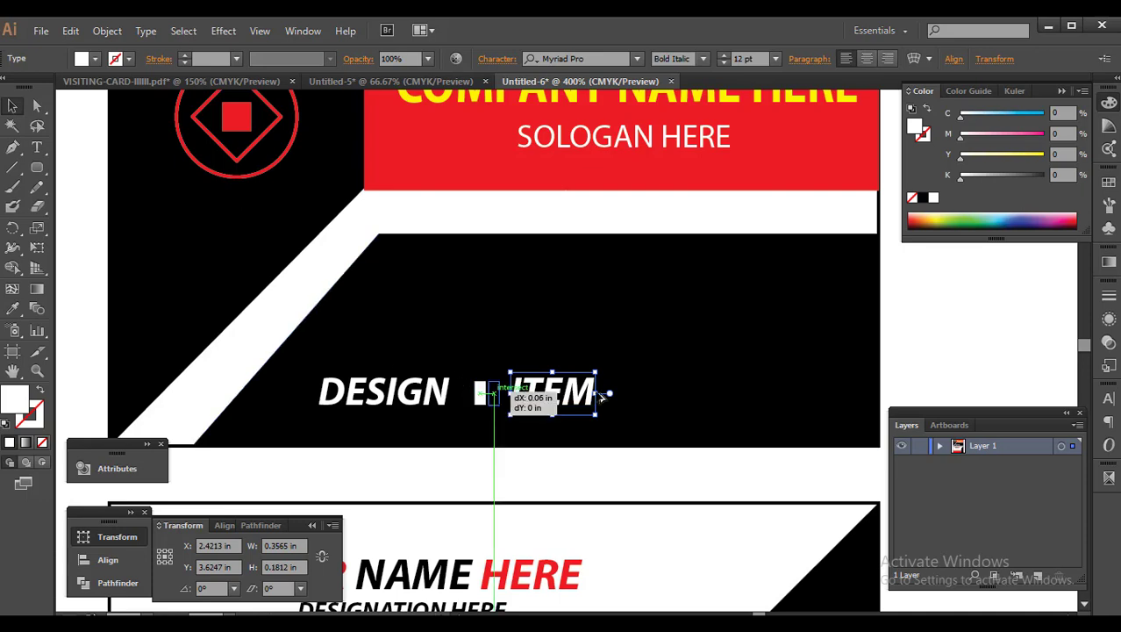
Add a second bar after ITEM and a copied word retyped as LIST
{"action": "left_click_drag", "start_coordinate": [480, 394], "coordinate": [633, 394]}
{"action": "left_click", "coordinate": [981, 354]}
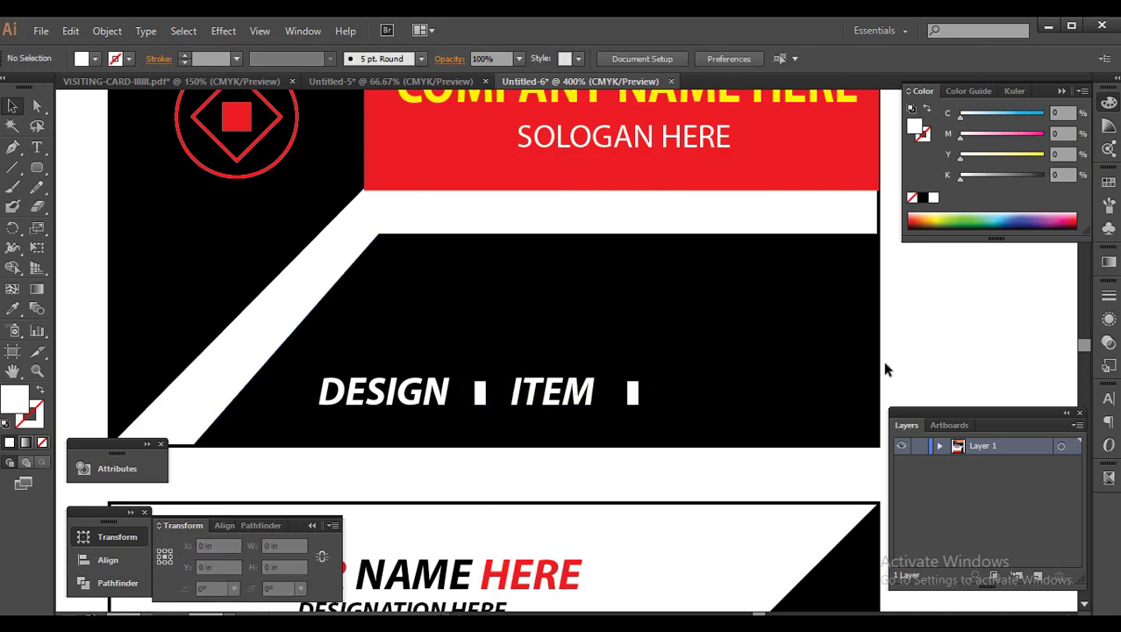
{"action": "left_click_drag", "start_coordinate": [575, 417], "coordinate": [732, 420]}
{"action": "key", "text": "t"}
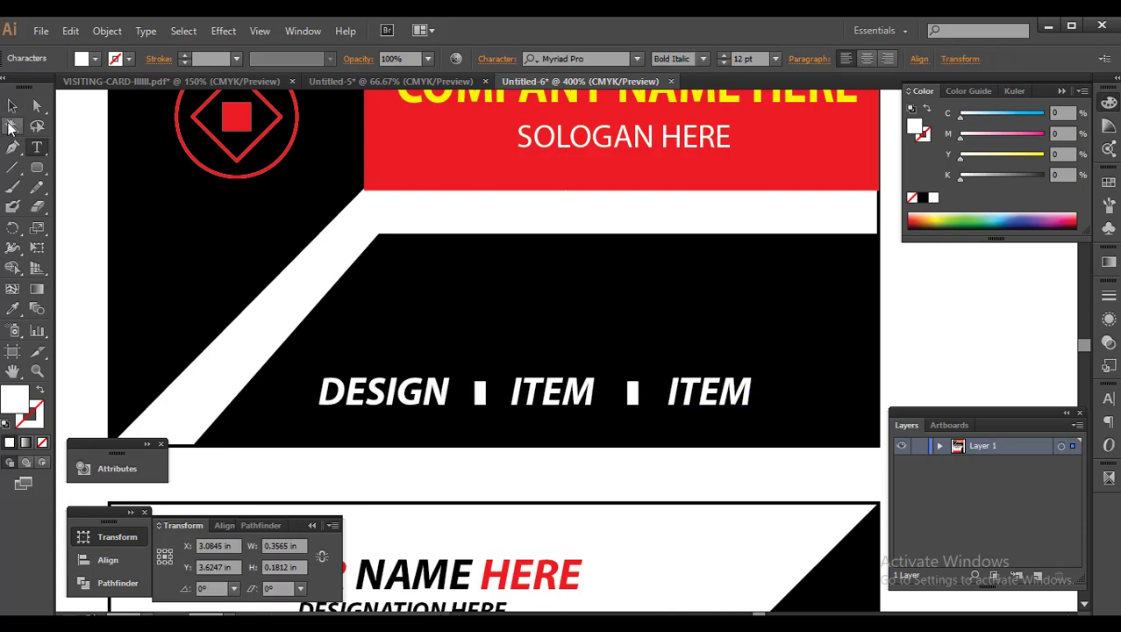
{"action": "left_click_drag", "start_coordinate": [671, 391], "coordinate": [790, 389]}
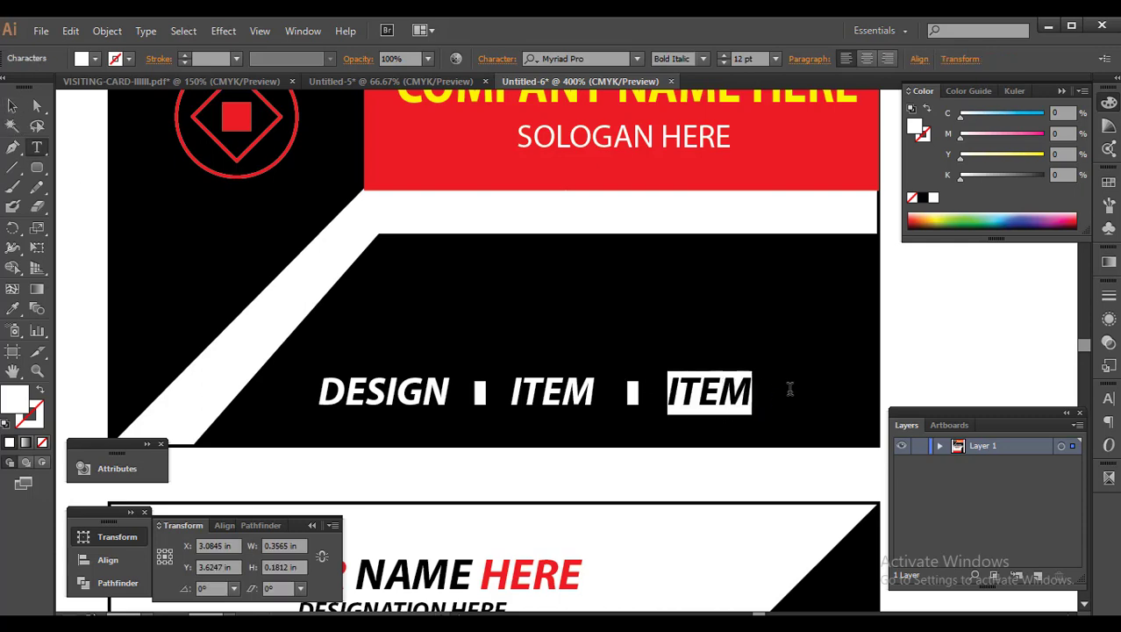
{"action": "type", "text": "LIS"}
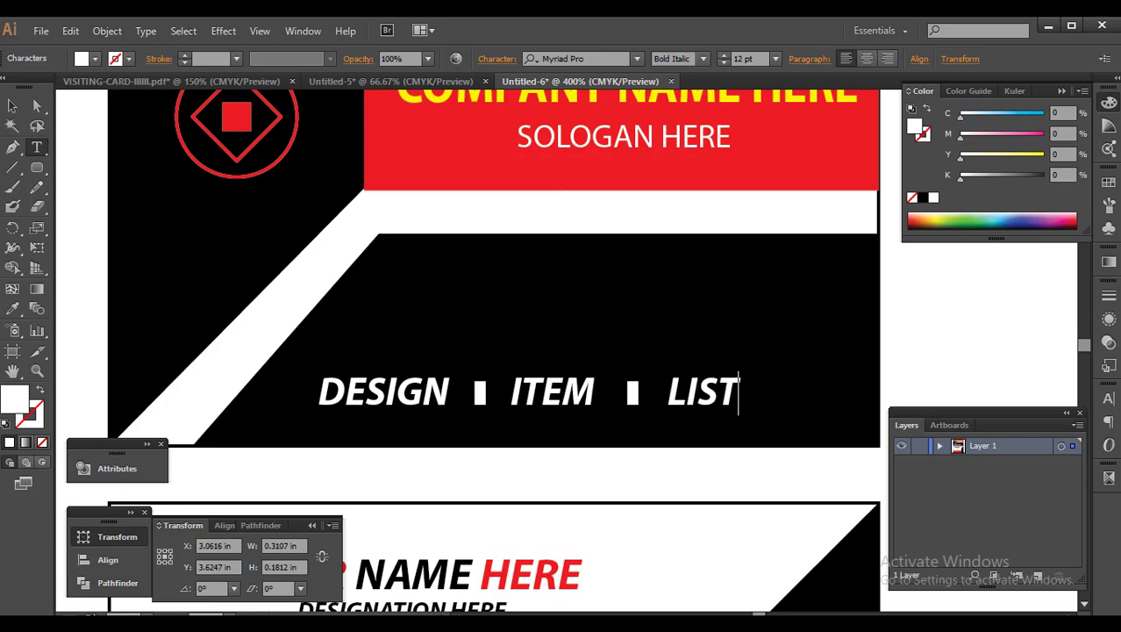
{"action": "left_click", "coordinate": [13, 106]}
{"action": "key", "text": "ctrl+minus"}
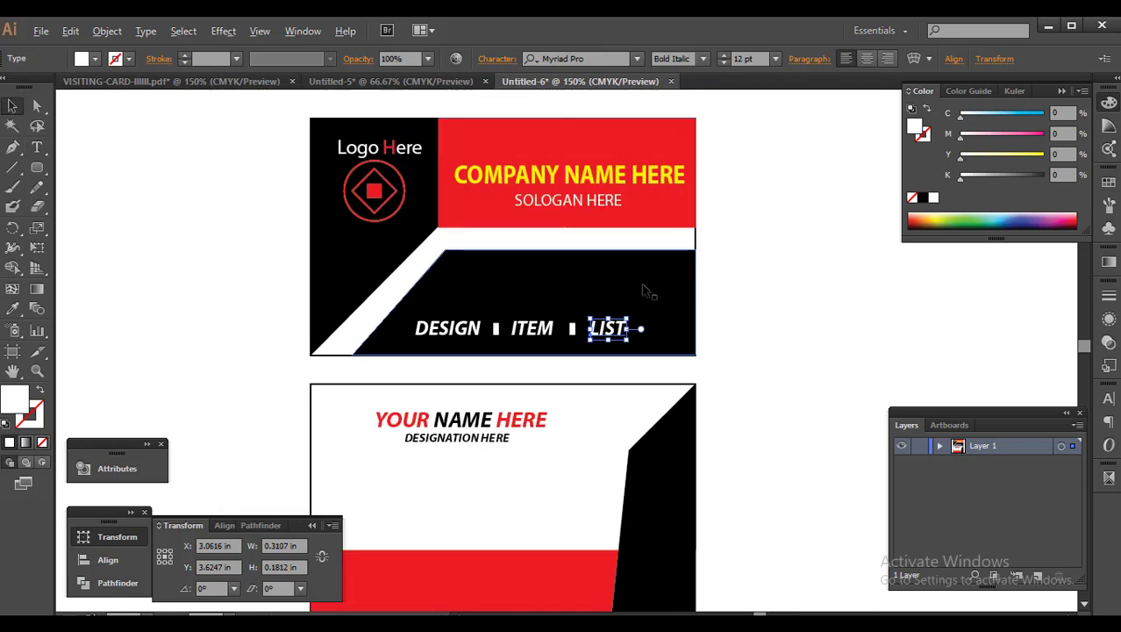
Select the whole DESIGN ▮ ITEM ▮ LIST row, shift it right, and scale it smaller
{"action": "key", "text": "ctrl+minus"}
{"action": "left_click", "coordinate": [721, 291]}
{"action": "scroll", "coordinate": [475, 333], "scroll_direction": "up", "scroll_amount": 2}
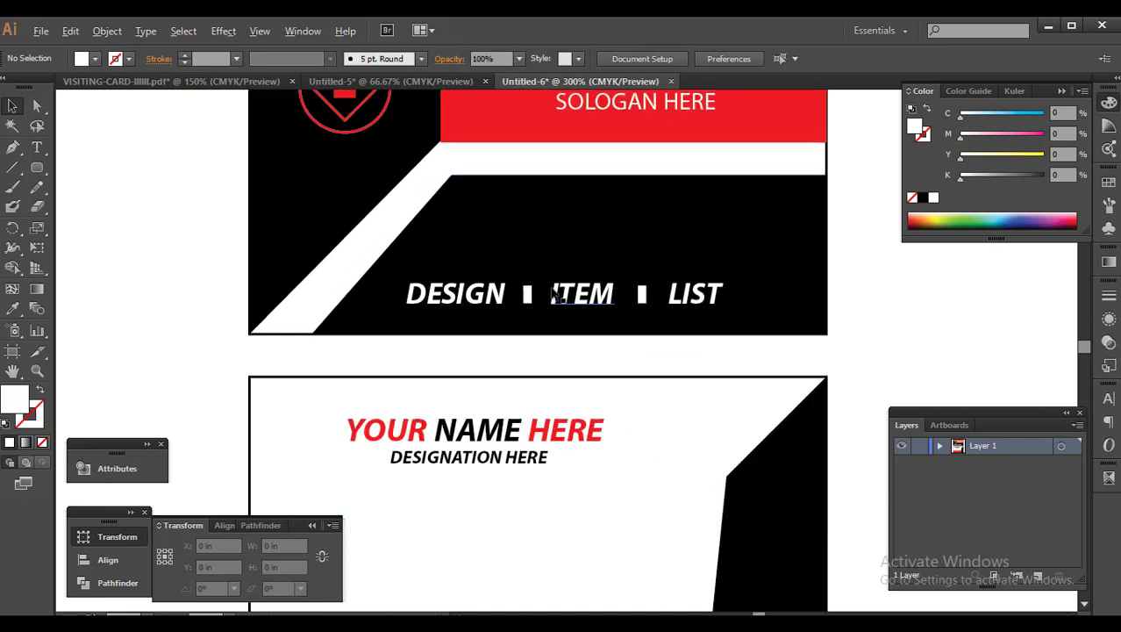
{"action": "left_click", "coordinate": [526, 296]}
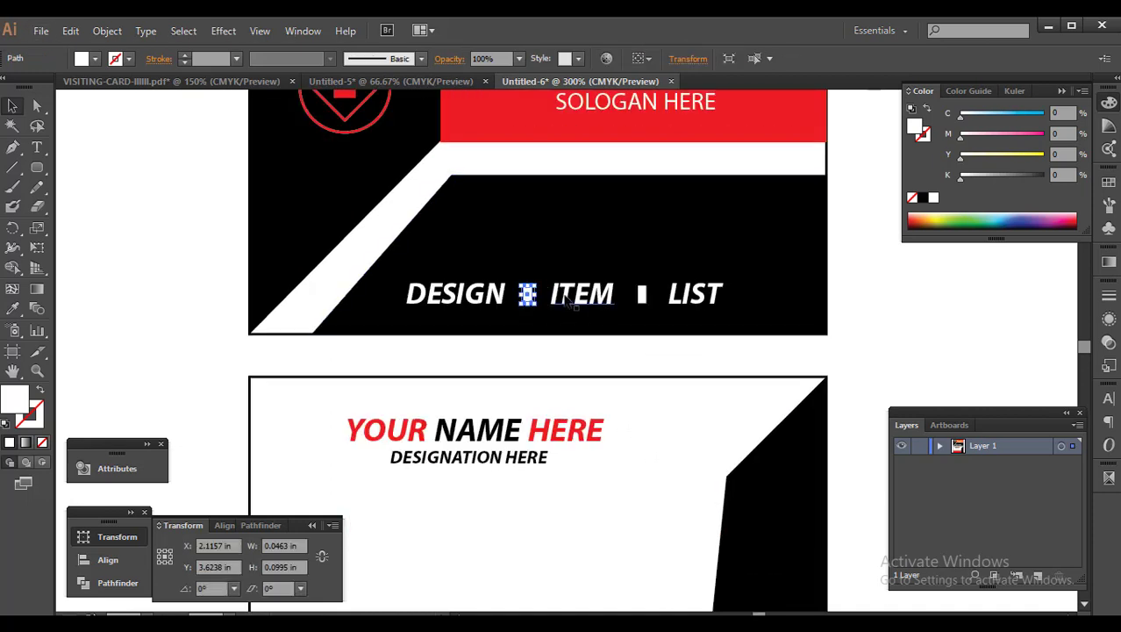
{"action": "left_click", "coordinate": [642, 296], "text": "shift"}
{"action": "left_click", "coordinate": [698, 297], "text": "shift"}
{"action": "left_click", "coordinate": [494, 295], "text": "shift"}
{"action": "left_click_drag", "start_coordinate": [494, 295], "coordinate": [539, 295]}
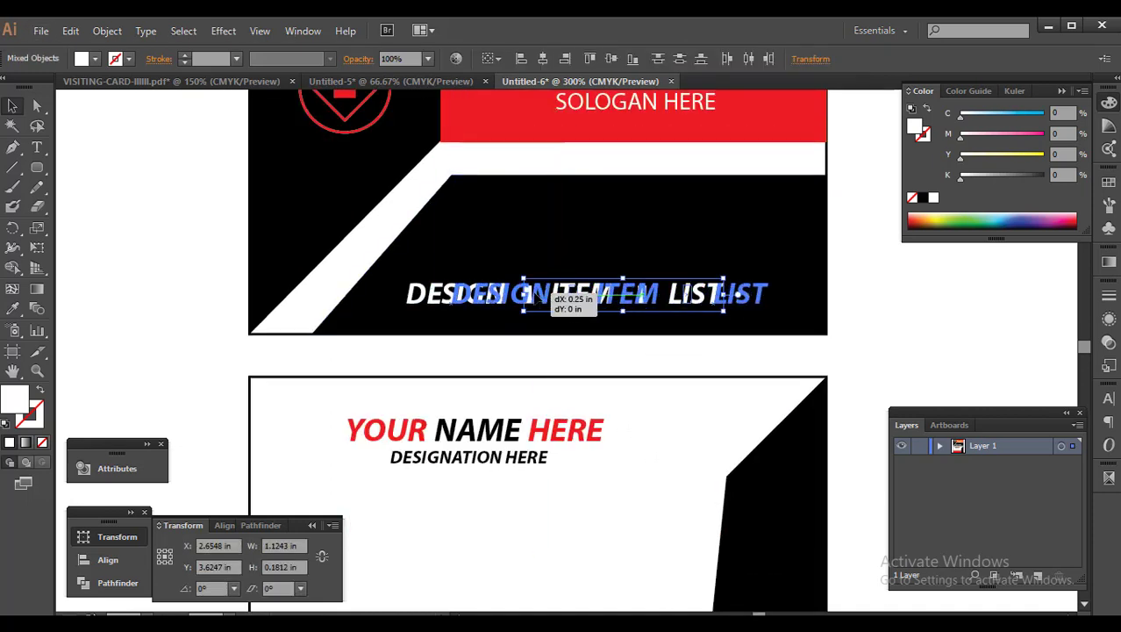
{"action": "left_click_drag", "start_coordinate": [773, 281], "coordinate": [728, 292]}
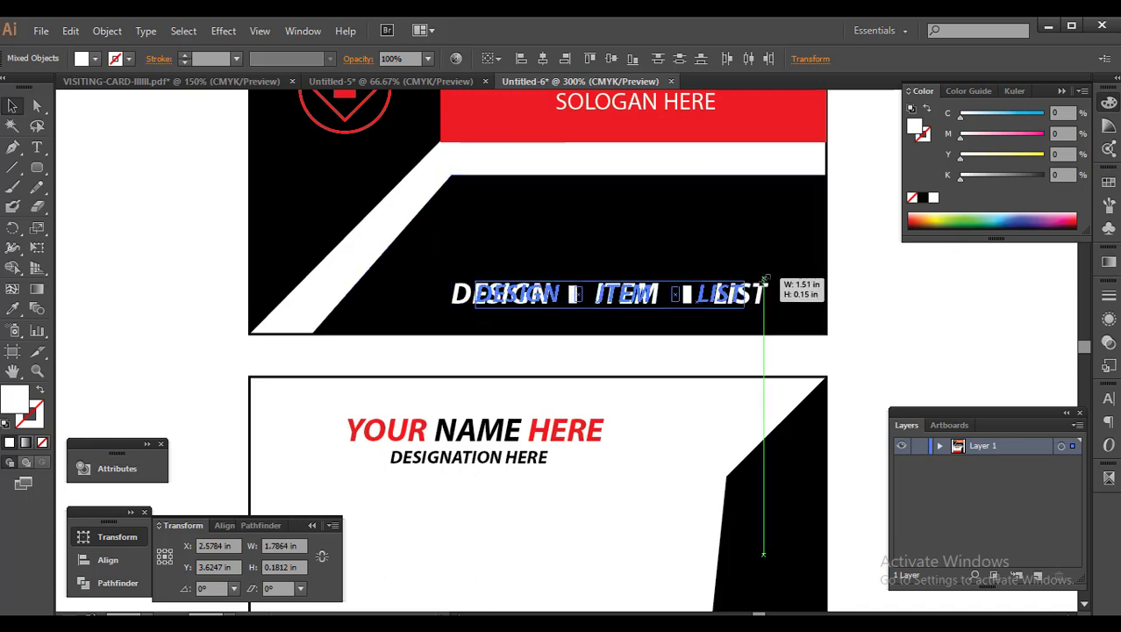
{"action": "left_click", "coordinate": [853, 299]}
{"action": "scroll", "coordinate": [853, 307], "scroll_direction": "down", "scroll_amount": 2}
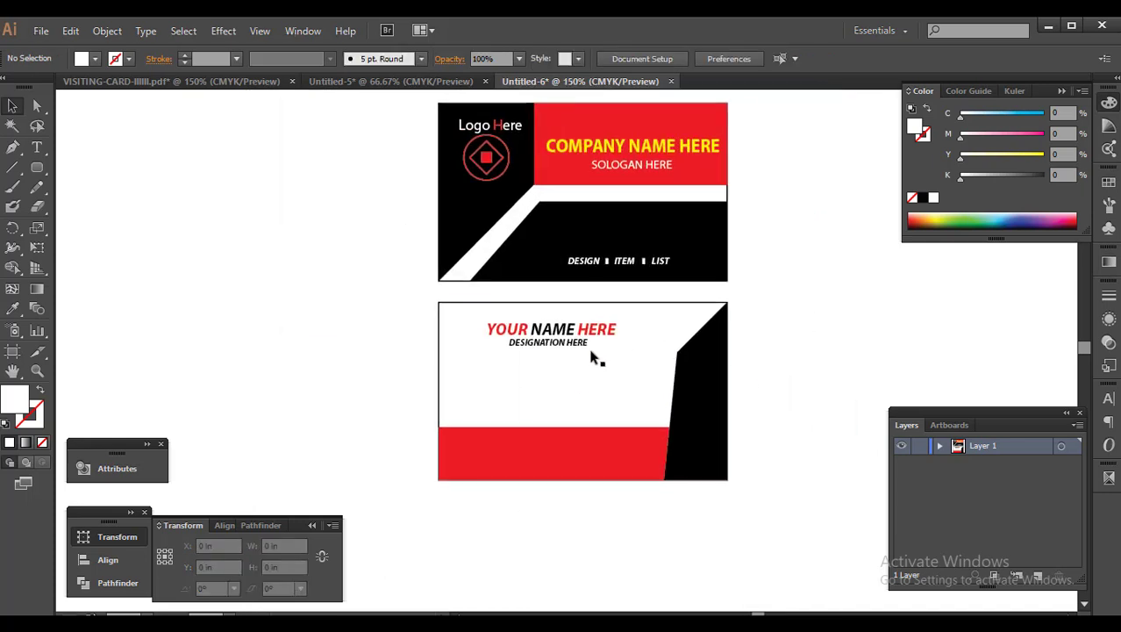
{"action": "scroll", "coordinate": [588, 360], "scroll_direction": "up", "scroll_amount": 1}
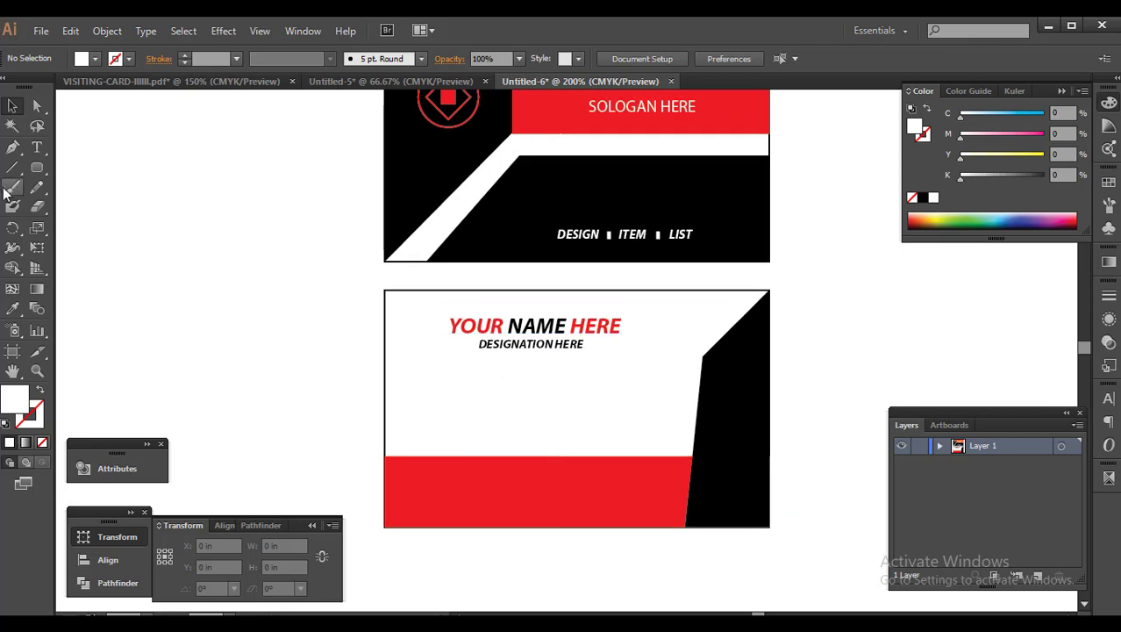
Paste the copied contact items and QR code into Untitled-6 beside the back card
{"action": "left_click", "coordinate": [242, 81]}
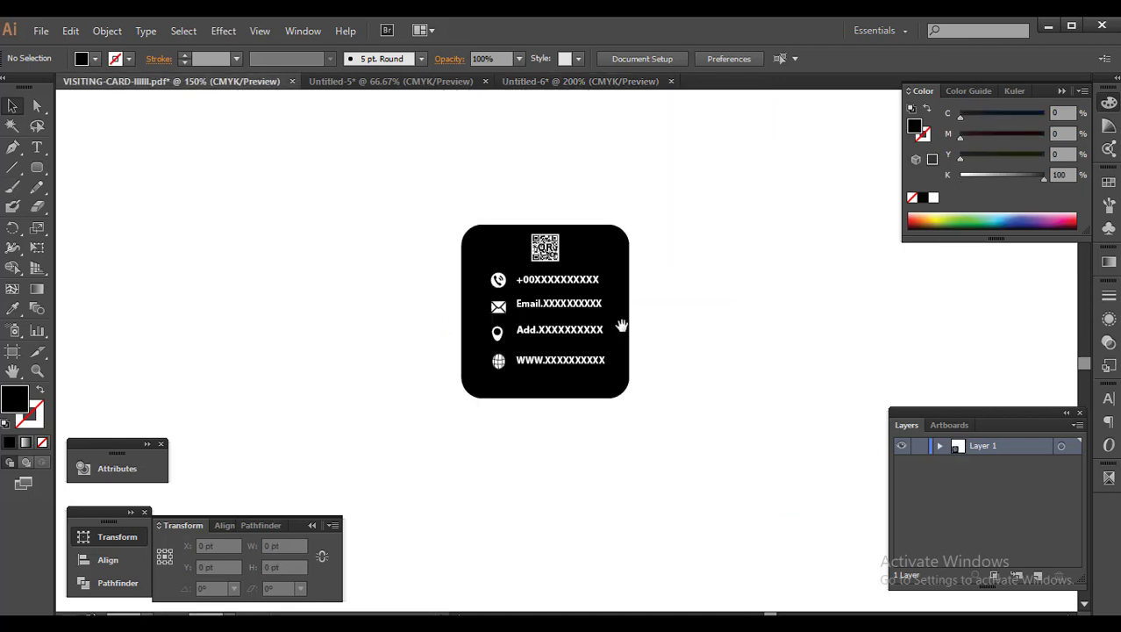
{"action": "left_click_drag", "start_coordinate": [639, 373], "coordinate": [467, 229]}
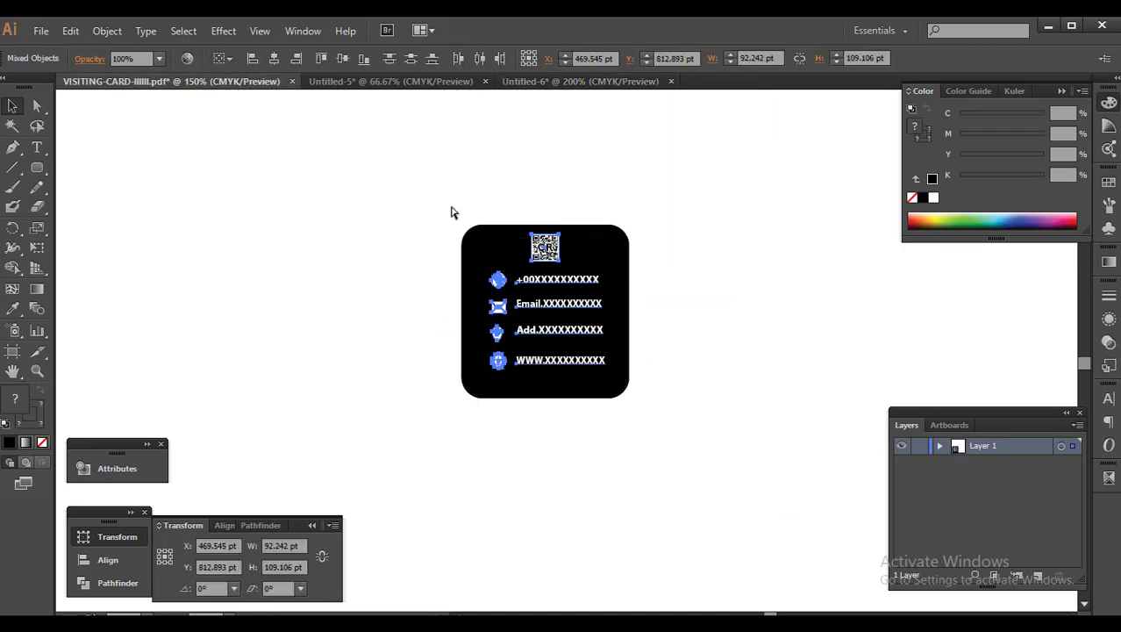
{"action": "left_click", "coordinate": [340, 95]}
{"action": "left_click", "coordinate": [368, 82]}
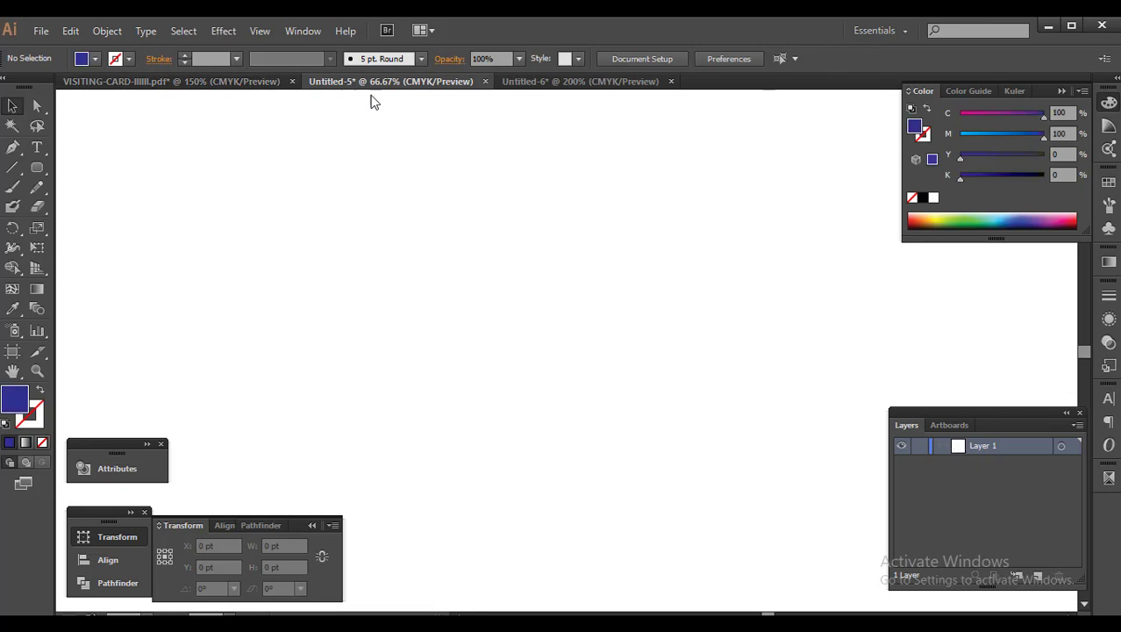
{"action": "left_click", "coordinate": [553, 81]}
{"action": "key", "text": "ctrl+f"}
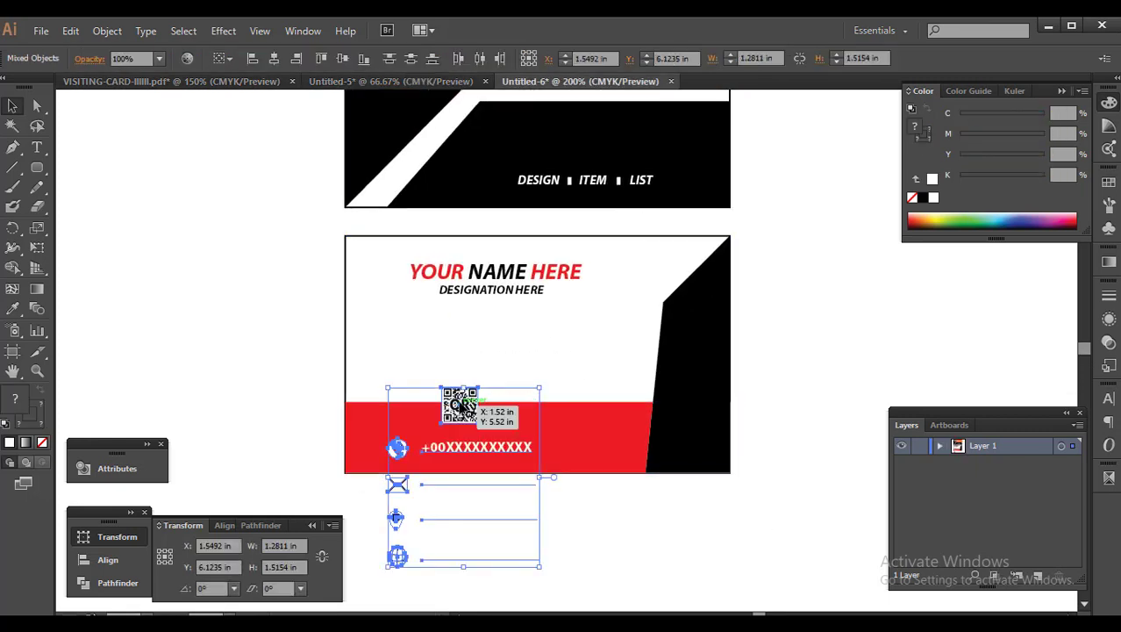
{"action": "mouse_move", "coordinate": [514, 406]}
{"action": "left_mouse_down"}
{"action": "mouse_move", "coordinate": [572, 422]}
{"action": "mouse_move", "coordinate": [375, 336]}
{"action": "left_mouse_up"}
{"action": "key", "text": "ctrl+1"}
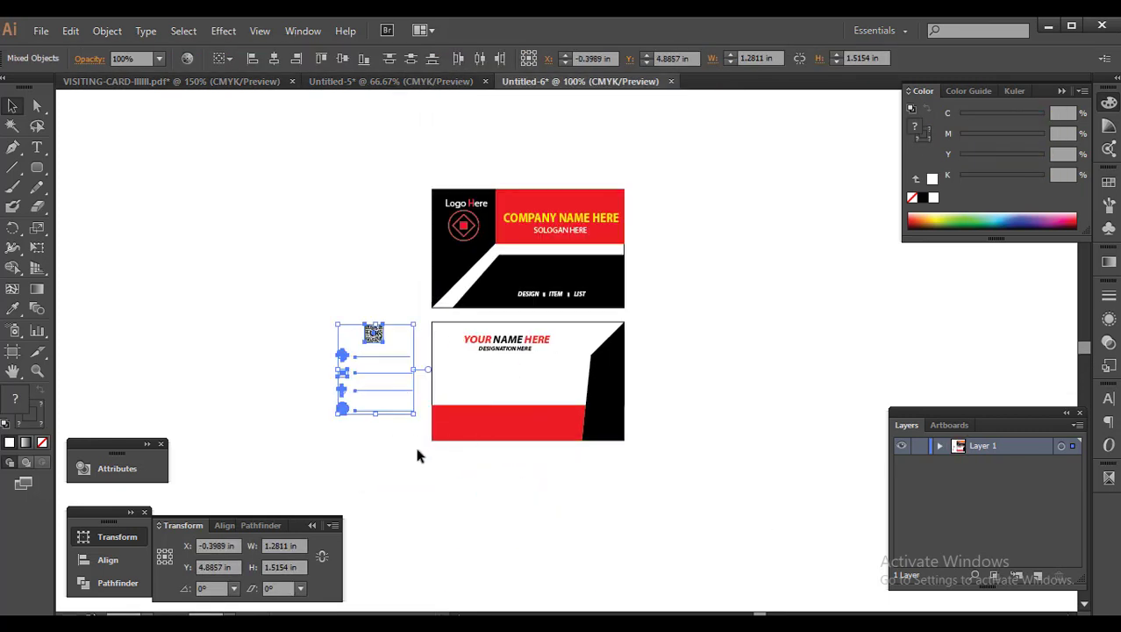
Make the pasted contact text red
{"action": "left_click", "coordinate": [393, 426]}
{"action": "scroll", "coordinate": [393, 426], "scroll_direction": "up", "scroll_amount": 1}
{"action": "scroll", "coordinate": [393, 426], "scroll_direction": "up", "scroll_amount": 1}
{"action": "left_click_drag", "start_coordinate": [413, 430], "coordinate": [350, 275]}
{"action": "key", "text": "i"}
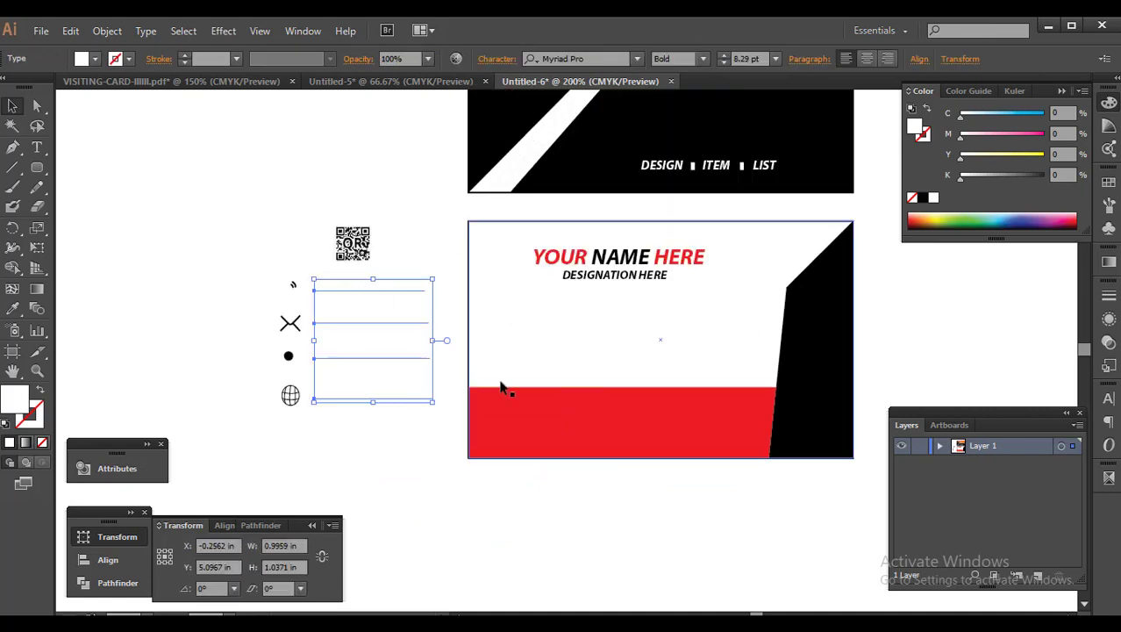
{"action": "left_click", "coordinate": [549, 428]}
{"action": "key", "text": "v"}
{"action": "left_click", "coordinate": [247, 308]}
Recolour the phone, envelope and pin icons with the card band's red
{"action": "key", "text": "a"}
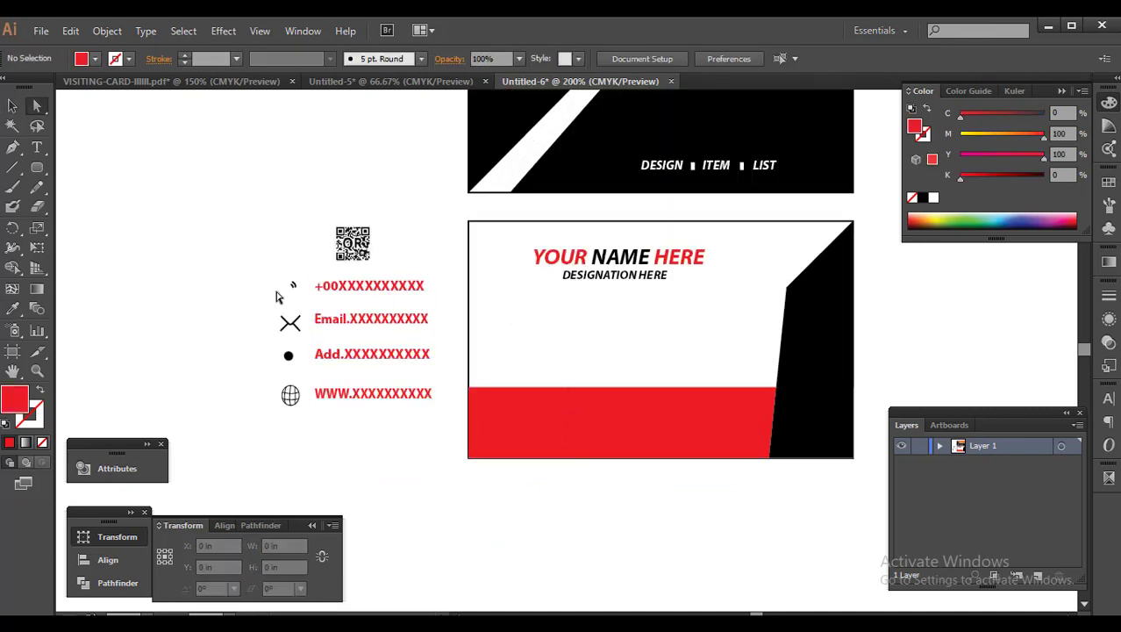
{"action": "left_click", "coordinate": [287, 293]}
{"action": "scroll", "coordinate": [287, 316], "scroll_direction": "up", "scroll_amount": 1}
{"action": "scroll", "coordinate": [292, 342], "scroll_direction": "up", "scroll_amount": 1}
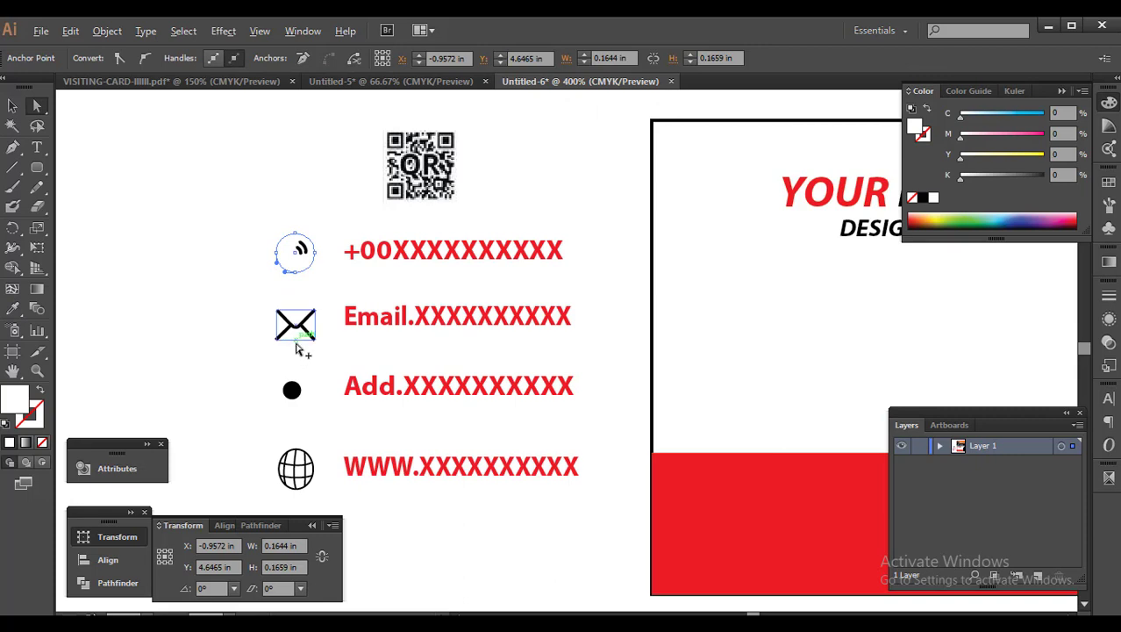
{"action": "left_click", "coordinate": [297, 347], "text": "shift"}
{"action": "left_click", "coordinate": [307, 398], "text": "shift"}
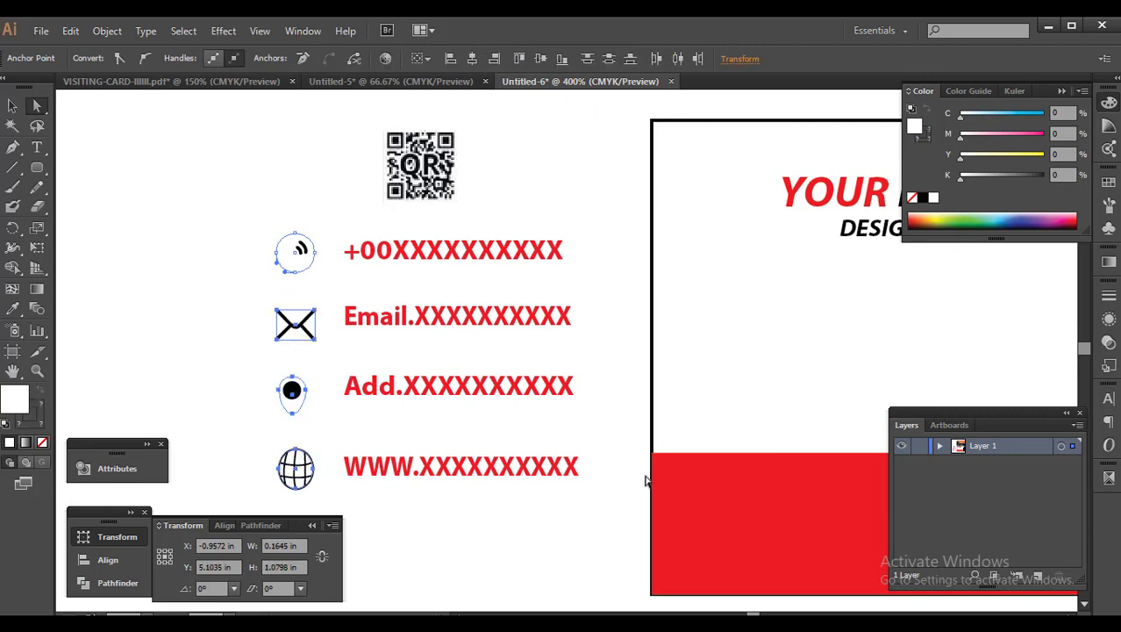
{"action": "key", "text": "i"}
{"action": "left_click", "coordinate": [713, 508]}
{"action": "key", "text": "ctrl+shift+a"}
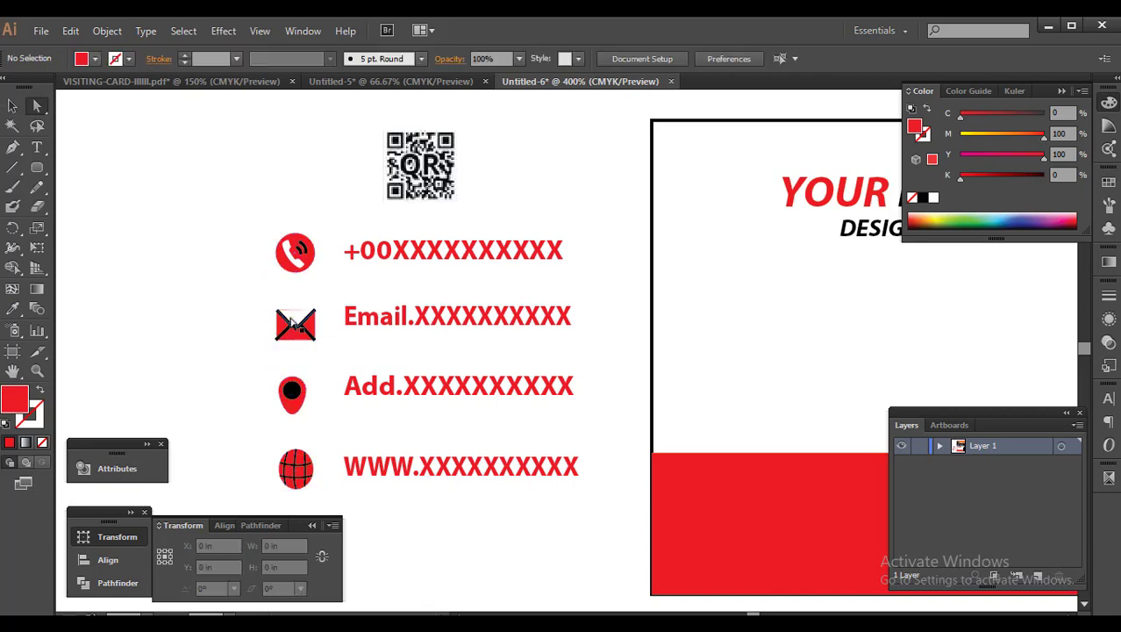
{"action": "left_click", "coordinate": [291, 323]}
{"action": "key", "text": "v"}
{"action": "left_click", "coordinate": [178, 335]}
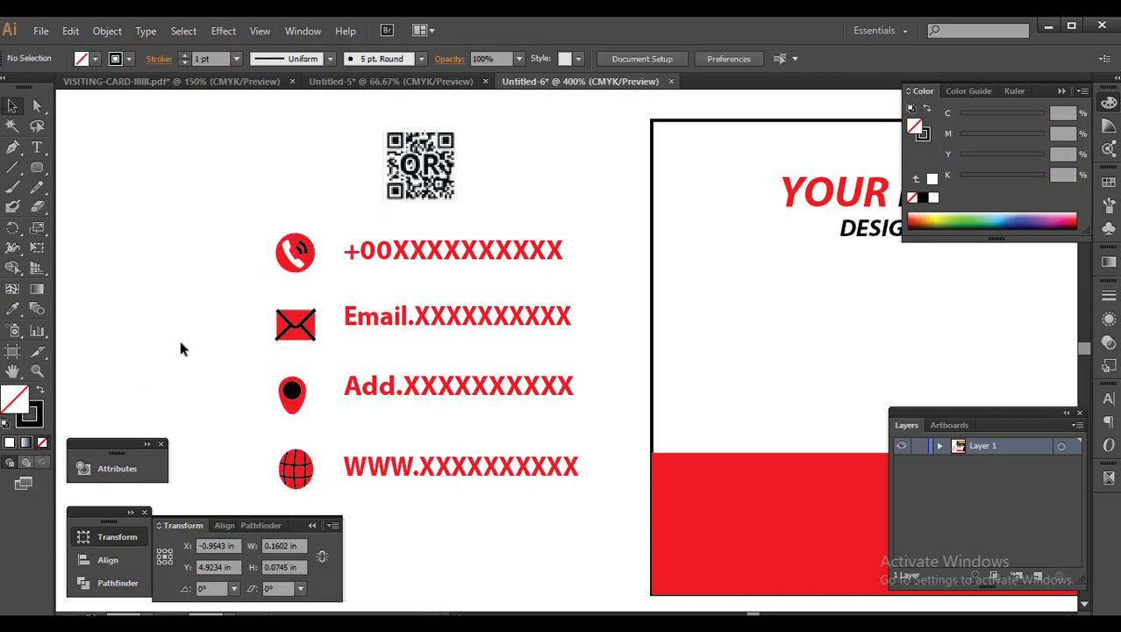
{"action": "left_click_drag", "start_coordinate": [178, 335], "coordinate": [284, 314]}
Place the phone and email rows on the card under the designation
{"action": "scroll", "coordinate": [284, 314], "scroll_direction": "down", "scroll_amount": 1}
{"action": "left_click_drag", "start_coordinate": [411, 252], "coordinate": [421, 262]}
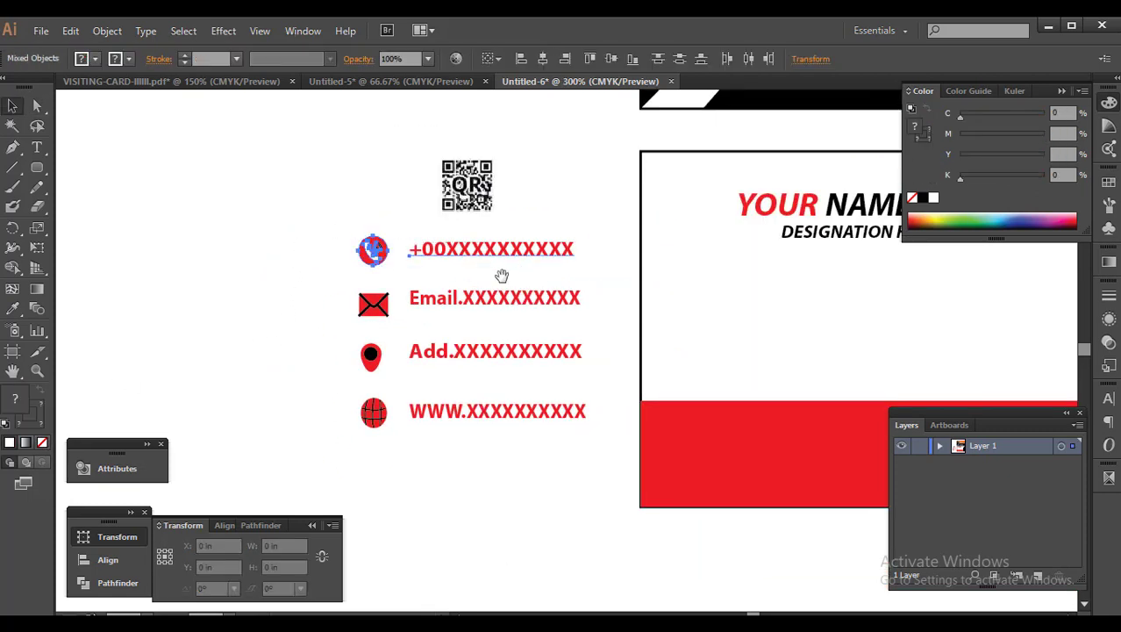
{"action": "mouse_move", "coordinate": [501, 275]}
{"action": "left_mouse_down"}
{"action": "mouse_move", "coordinate": [343, 311]}
{"action": "mouse_move", "coordinate": [721, 336]}
{"action": "mouse_move", "coordinate": [726, 351]}
{"action": "left_mouse_up"}
{"action": "left_click_drag", "start_coordinate": [315, 356], "coordinate": [727, 391]}
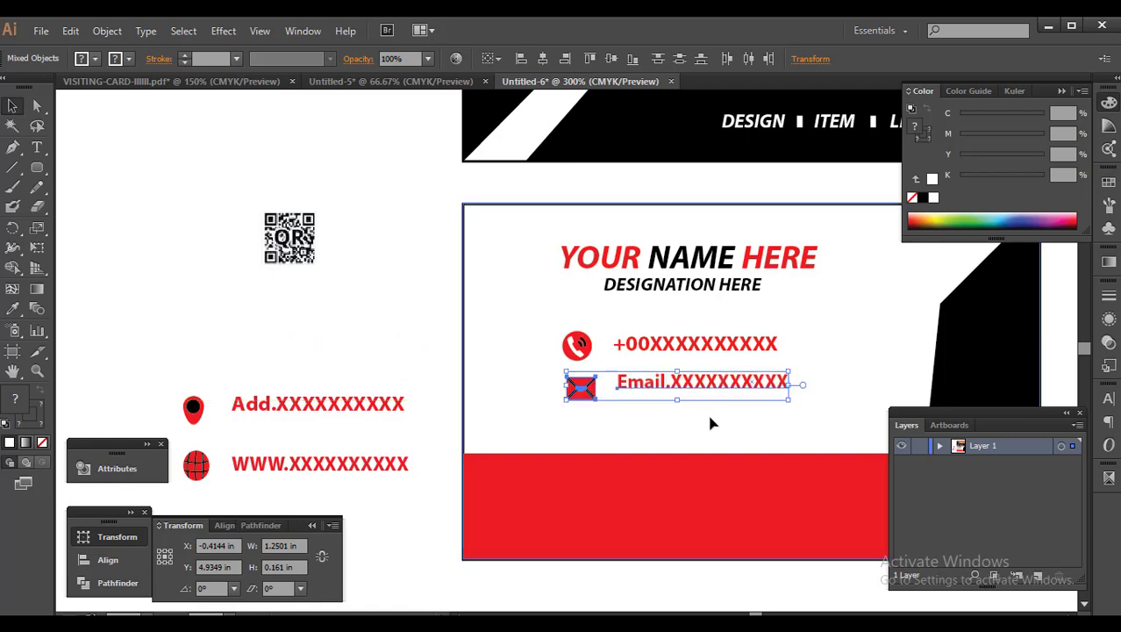
{"action": "scroll", "coordinate": [655, 422], "scroll_direction": "up", "scroll_amount": 1}
{"action": "left_click_drag", "start_coordinate": [643, 387], "coordinate": [650, 405]}
{"action": "scroll", "coordinate": [651, 404], "scroll_direction": "down", "scroll_amount": 2}
{"action": "left_click", "coordinate": [672, 406]}
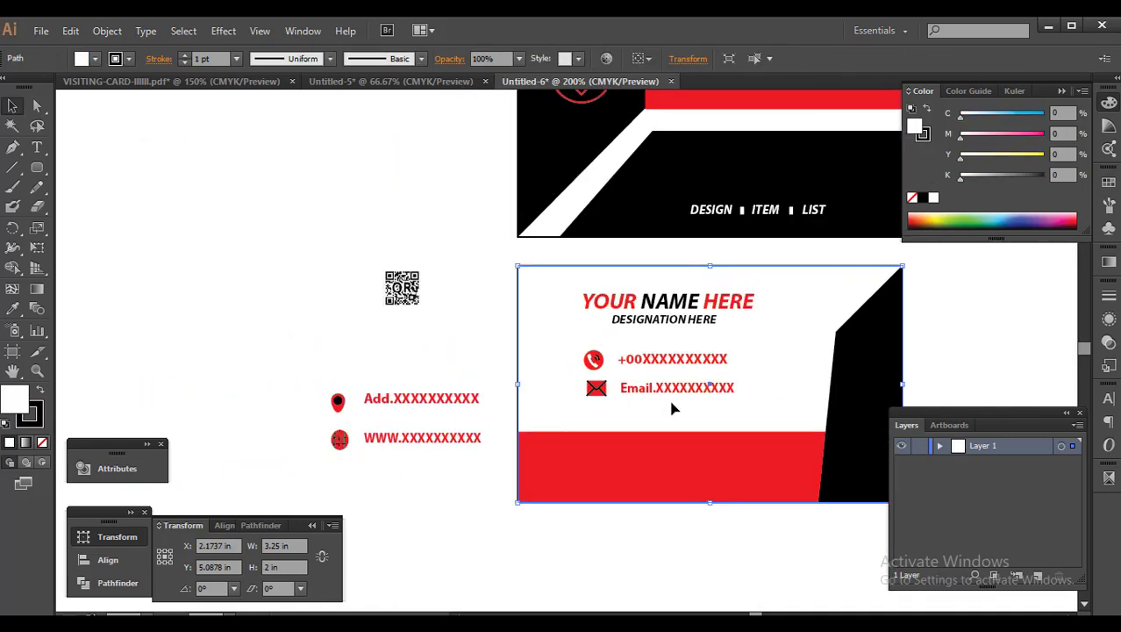
Place the Add row and its pin icon on the card's red band
{"action": "left_click_drag", "start_coordinate": [367, 389], "coordinate": [628, 449]}
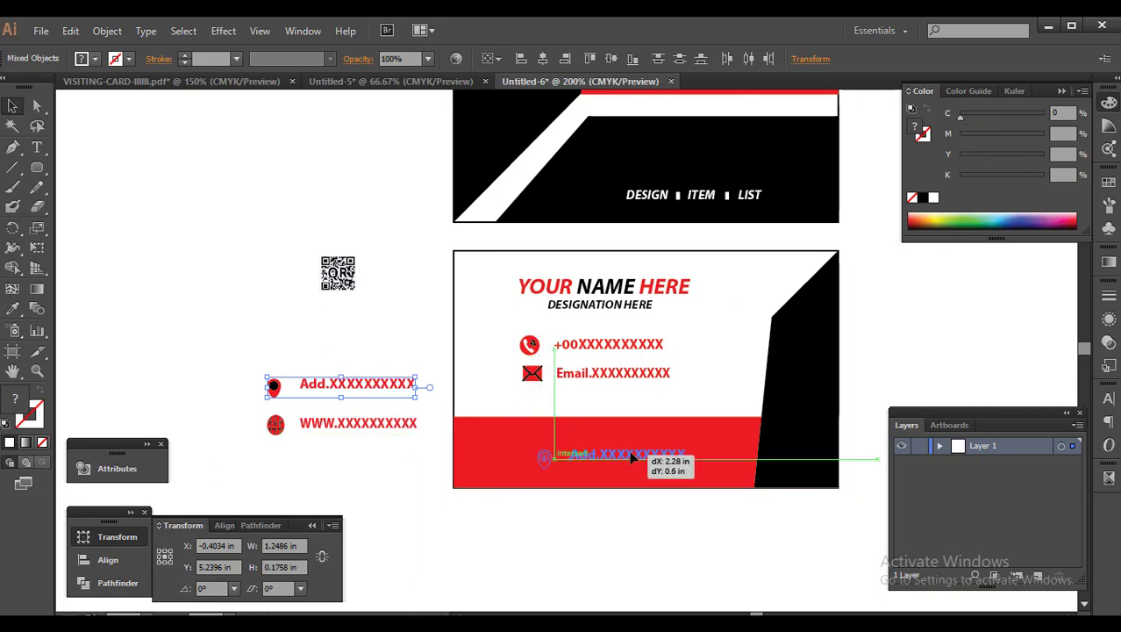
{"action": "left_click_drag", "start_coordinate": [629, 448], "coordinate": [615, 437]}
{"action": "left_click", "coordinate": [638, 532]}
{"action": "scroll", "coordinate": [494, 473], "scroll_direction": "up", "scroll_amount": 2}
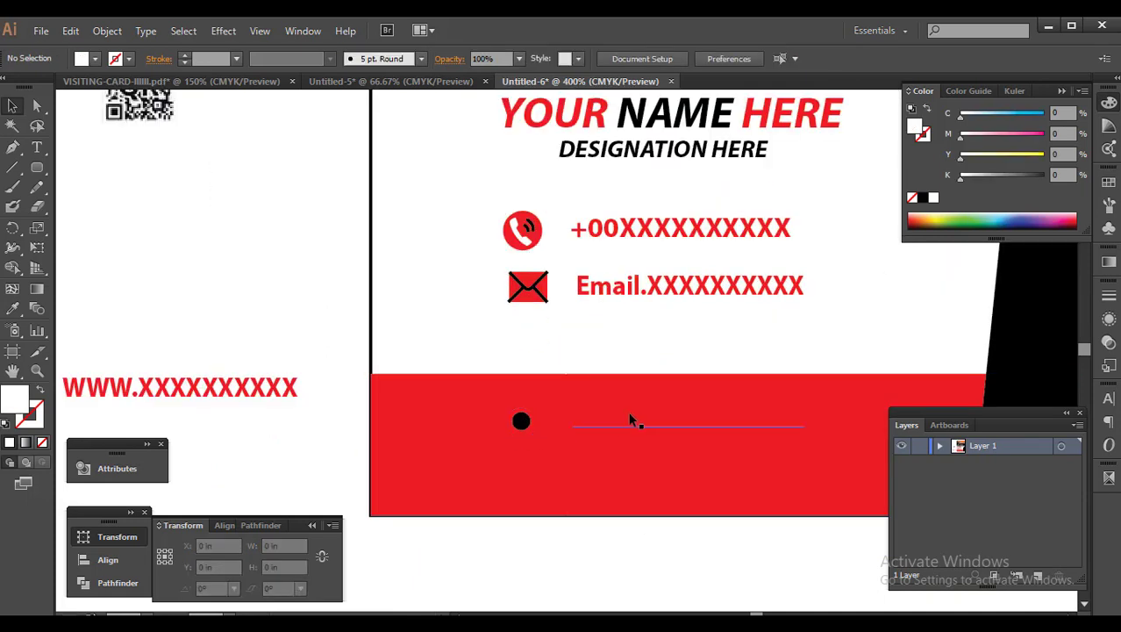
{"action": "left_click", "coordinate": [629, 411]}
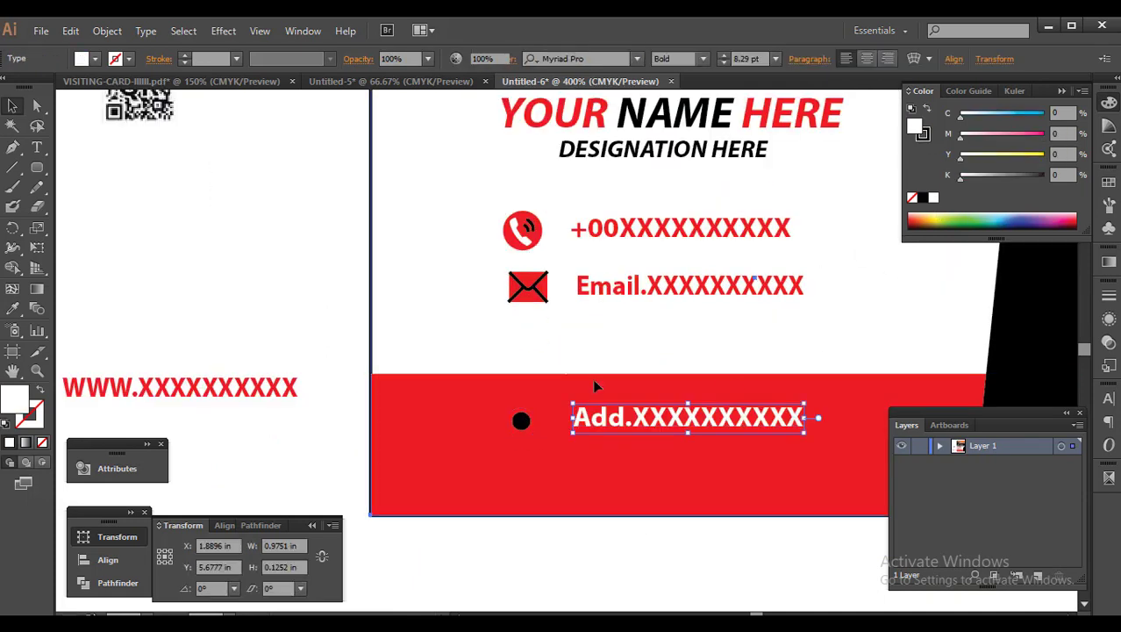
{"action": "scroll", "coordinate": [535, 419], "scroll_direction": "up", "scroll_amount": 2}
{"action": "left_click_drag", "start_coordinate": [500, 422], "coordinate": [533, 415]}
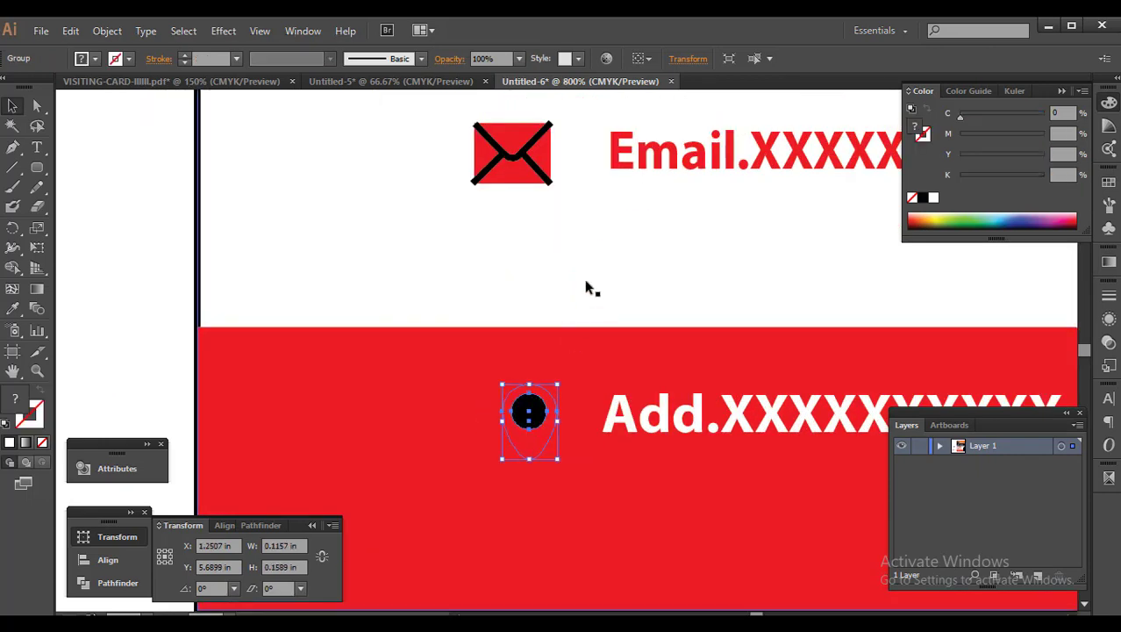
Fill the pin icon's outer shape white
{"action": "key", "text": "a"}
{"action": "left_click", "coordinate": [556, 429]}
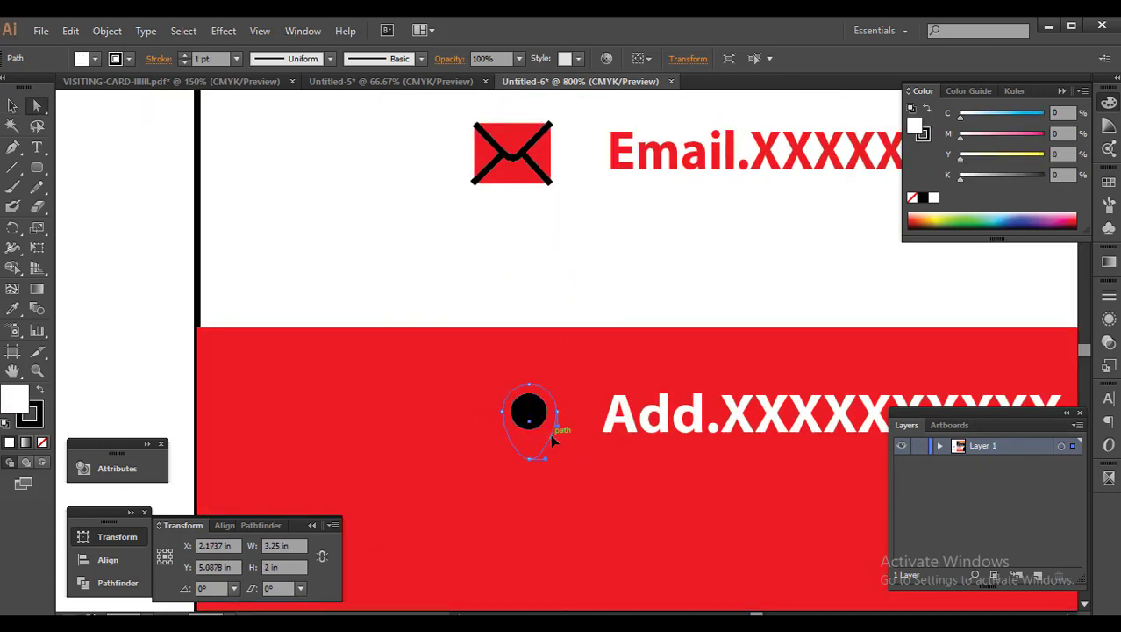
{"action": "left_click", "coordinate": [934, 198]}
{"action": "key", "text": "v"}
{"action": "left_click", "coordinate": [539, 345]}
{"action": "scroll", "coordinate": [574, 344], "scroll_direction": "down", "scroll_amount": 1}
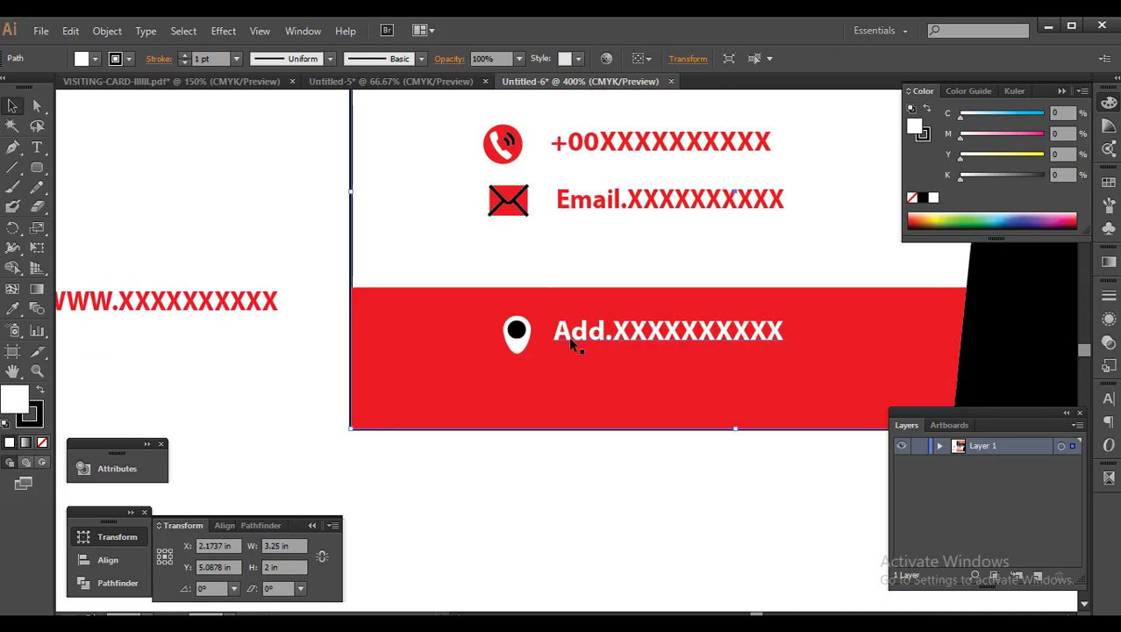
{"action": "left_click", "coordinate": [579, 461]}
{"action": "scroll", "coordinate": [579, 461], "scroll_direction": "down", "scroll_amount": 2}
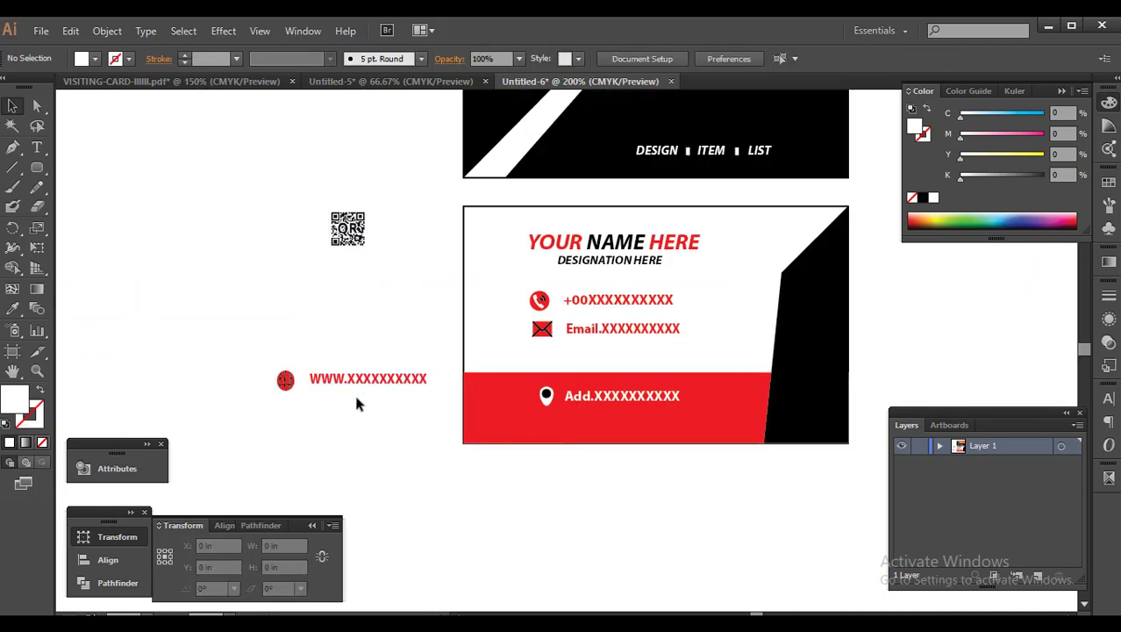
Move the WWW text onto the red band below the address line
{"action": "left_click_drag", "start_coordinate": [323, 408], "coordinate": [265, 358]}
{"action": "left_click_drag", "start_coordinate": [368, 394], "coordinate": [638, 478]}
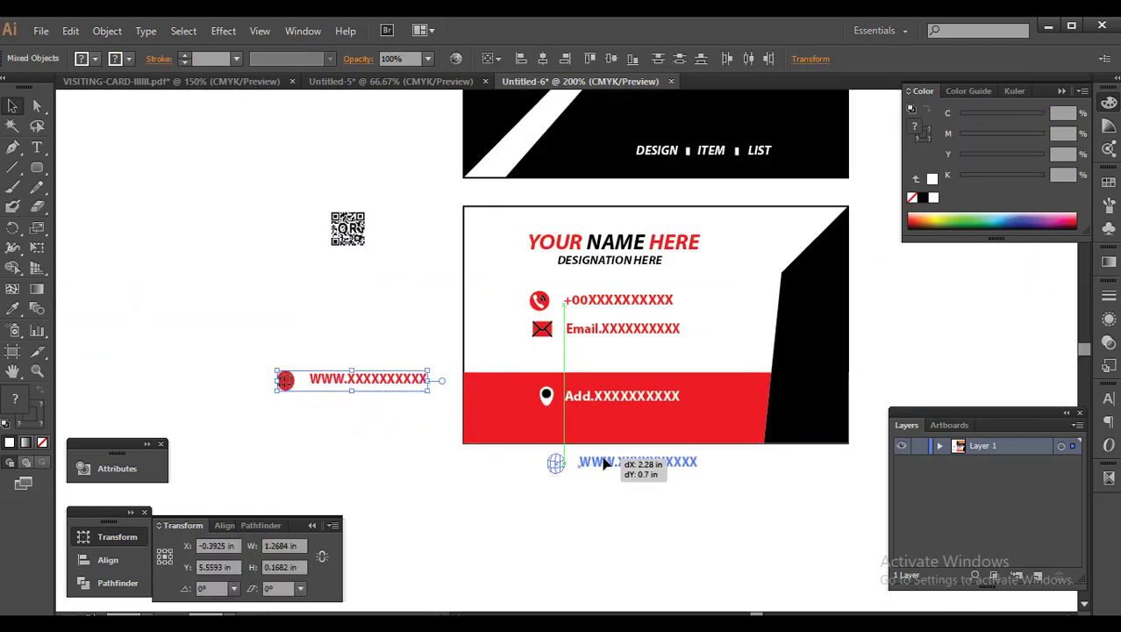
{"action": "left_click", "coordinate": [636, 465]}
{"action": "double_click", "coordinate": [636, 465]}
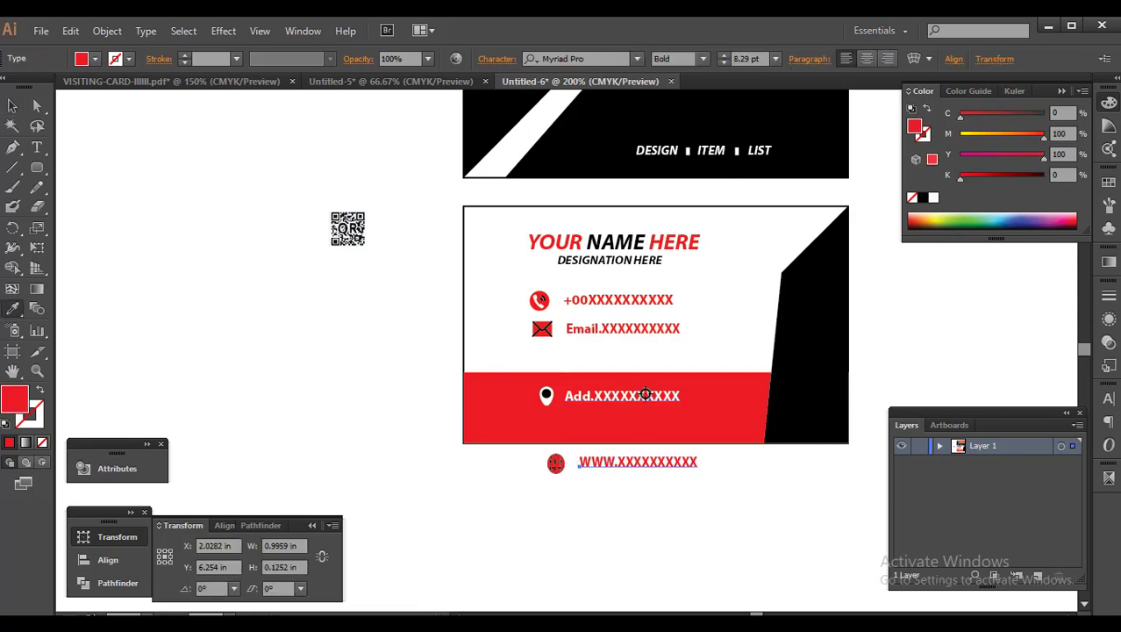
{"action": "key", "text": "BackSpace"}
{"action": "key", "text": "Escape"}
{"action": "key", "text": "ctrl+z"}
{"action": "left_click_drag", "start_coordinate": [612, 466], "coordinate": [595, 423]}
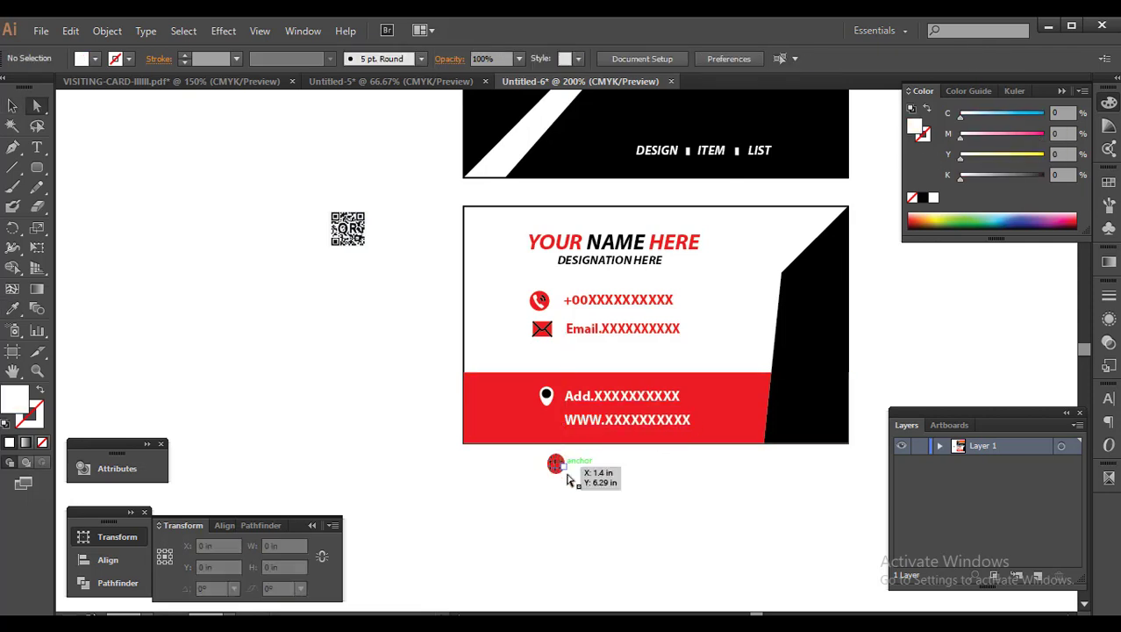
Fill the globe icon white and place it beside the WWW text
{"action": "scroll", "coordinate": [564, 485], "scroll_direction": "up", "scroll_amount": 3}
{"action": "left_click", "coordinate": [543, 429]}
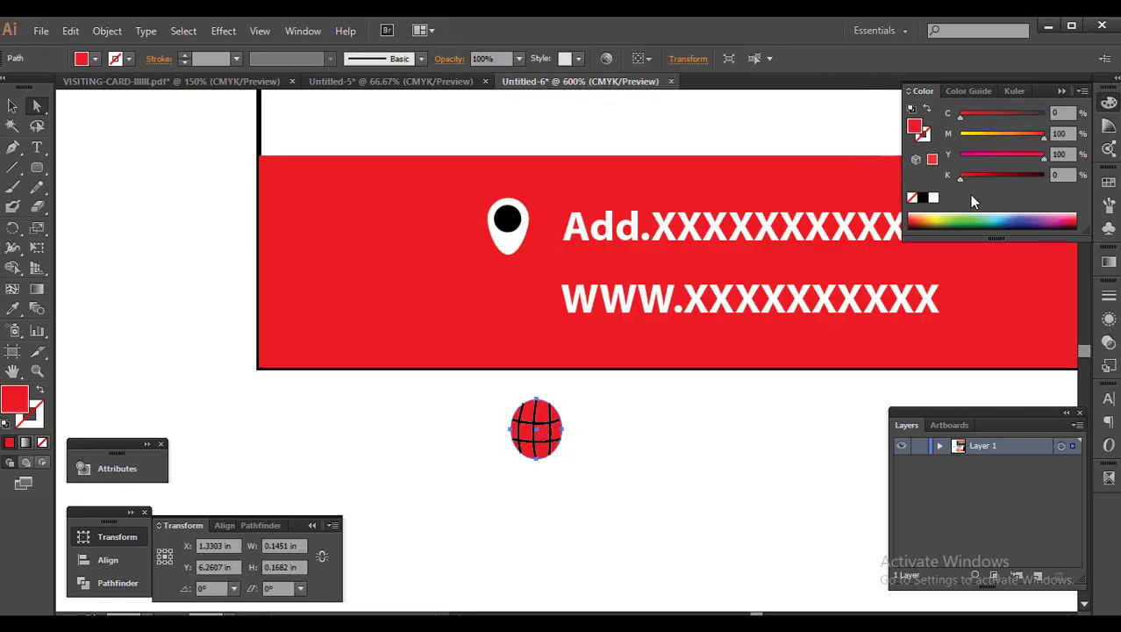
{"action": "left_click", "coordinate": [933, 197]}
{"action": "left_click", "coordinate": [776, 431]}
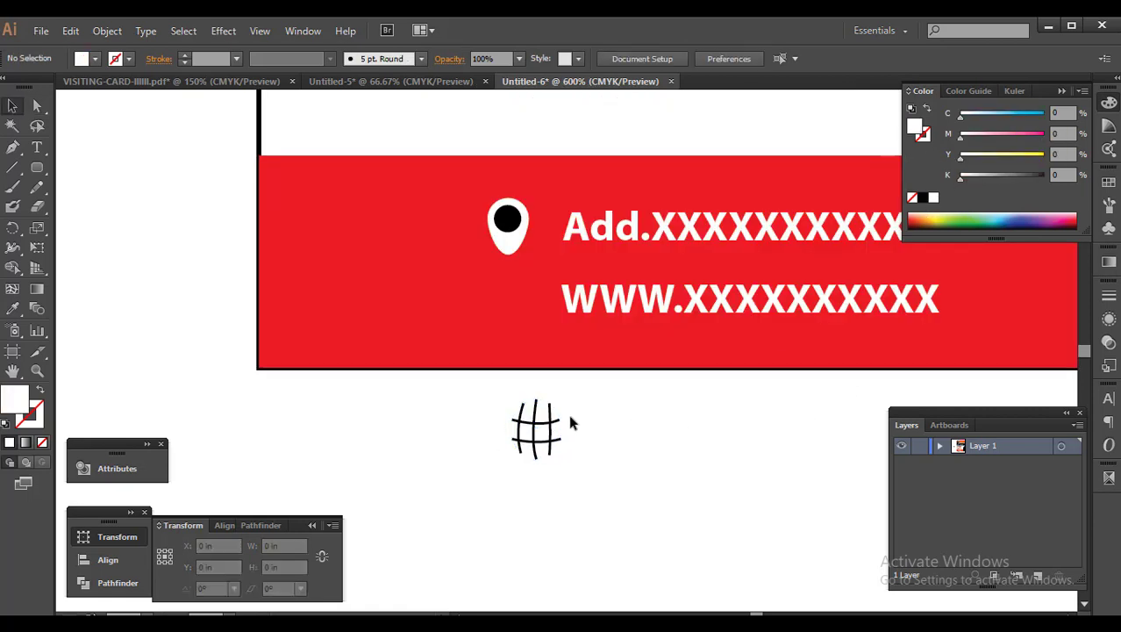
{"action": "left_click_drag", "start_coordinate": [537, 434], "coordinate": [510, 298]}
{"action": "left_click", "coordinate": [566, 426]}
Give the globe icon a black outline
{"action": "scroll", "coordinate": [518, 286], "scroll_direction": "up", "scroll_amount": 1}
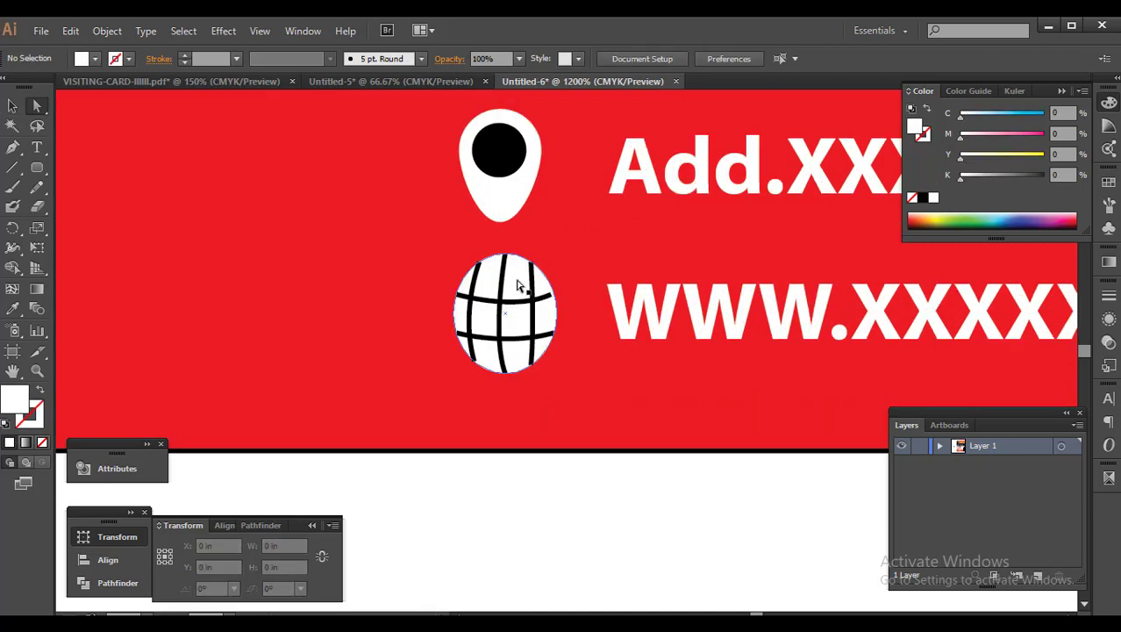
{"action": "left_click", "coordinate": [517, 283]}
{"action": "left_click", "coordinate": [924, 135]}
{"action": "left_click", "coordinate": [922, 198]}
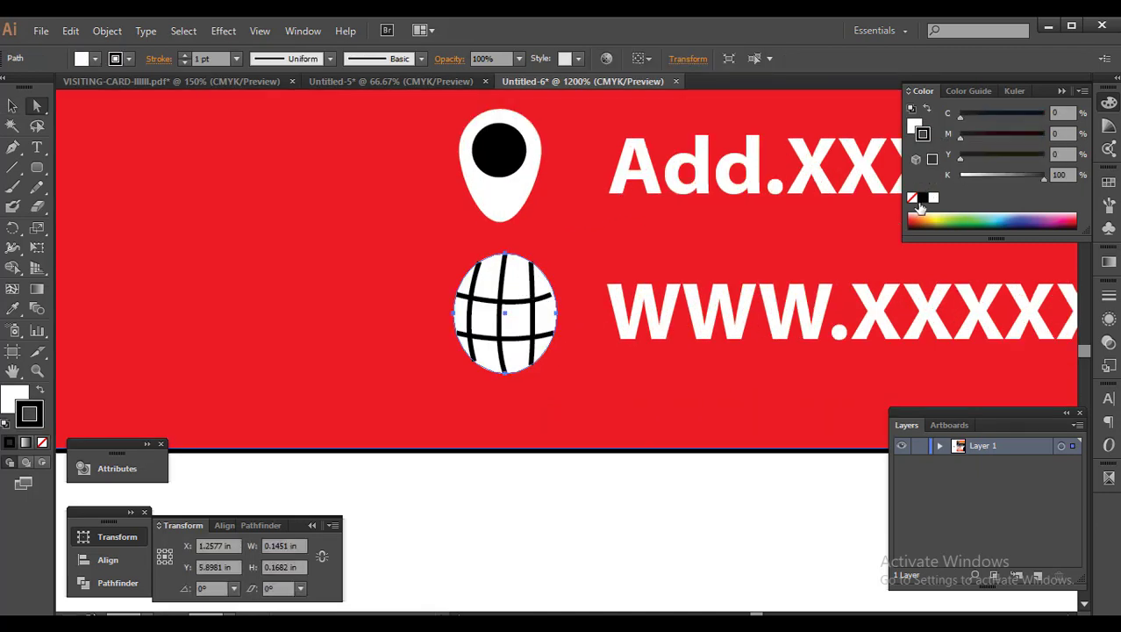
{"action": "left_click", "coordinate": [643, 483]}
{"action": "scroll", "coordinate": [658, 444], "scroll_direction": "down", "scroll_amount": 2}
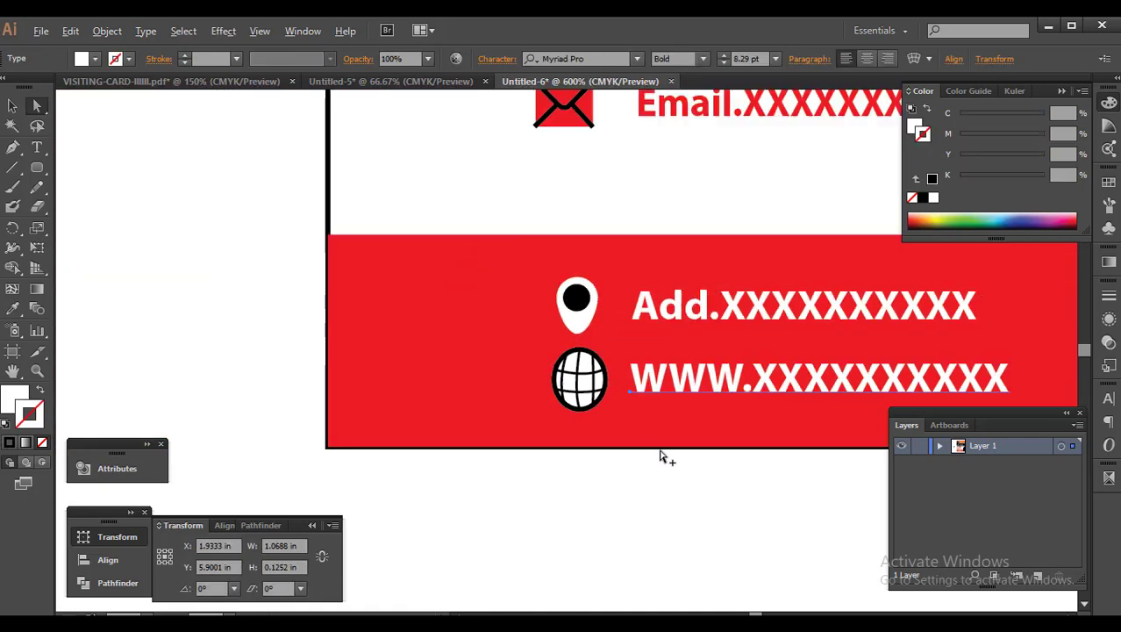
{"action": "scroll", "coordinate": [614, 474], "scroll_direction": "right", "scroll_amount": 3}
Widen the address text so it matches the website line
{"action": "left_click", "coordinate": [614, 281]}
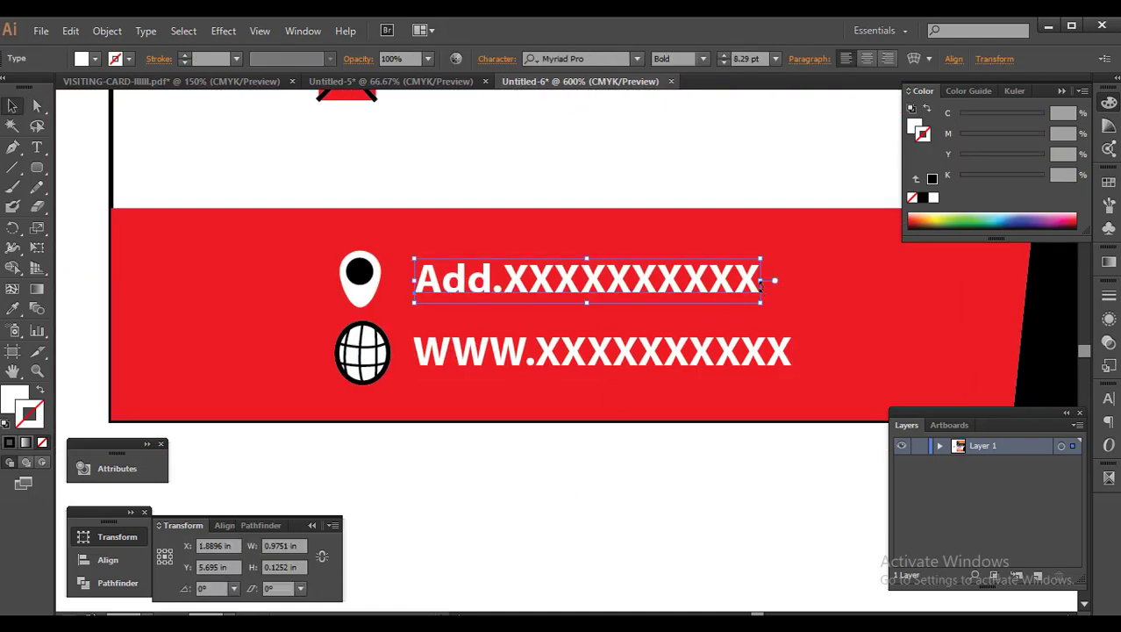
{"action": "left_click_drag", "start_coordinate": [761, 282], "coordinate": [785, 285]}
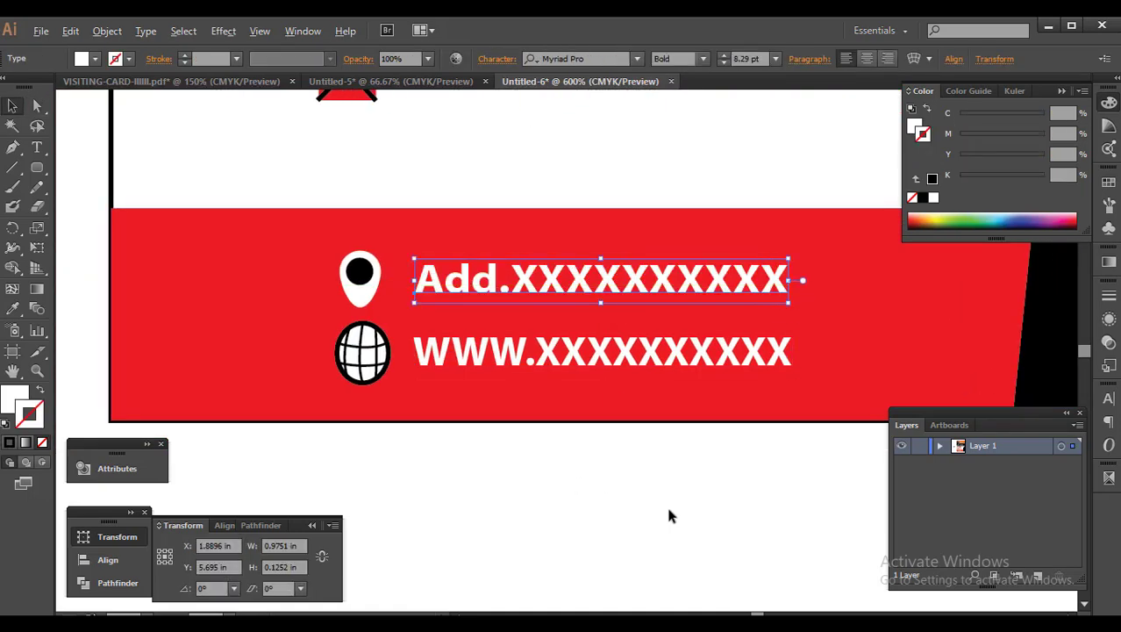
{"action": "scroll", "coordinate": [666, 503], "scroll_direction": "down", "scroll_amount": 2}
{"action": "scroll", "coordinate": [661, 469], "scroll_direction": "down", "scroll_amount": 1}
{"action": "scroll", "coordinate": [615, 368], "scroll_direction": "up", "scroll_amount": 1}
{"action": "scroll", "coordinate": [615, 369], "scroll_direction": "right", "scroll_amount": 1}
{"action": "left_click", "coordinate": [551, 313]}
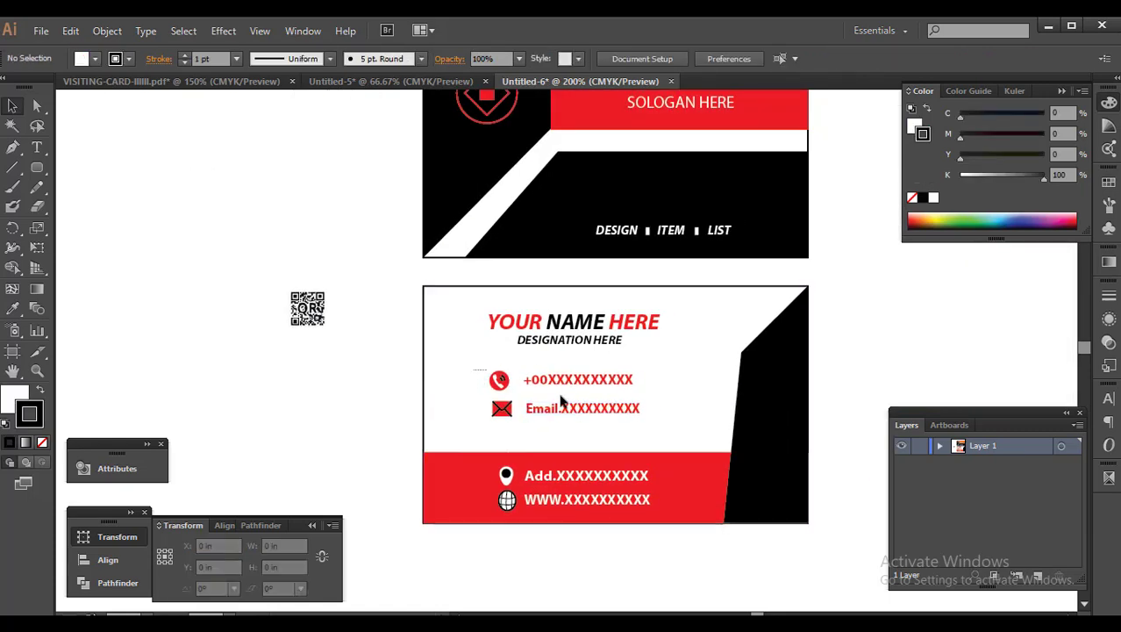
Try shifting the phone and email rows right, then undo it
{"action": "left_click_drag", "start_coordinate": [483, 372], "coordinate": [667, 432]}
{"action": "left_click_drag", "start_coordinate": [596, 389], "coordinate": [607, 389]}
{"action": "left_click", "coordinate": [658, 365]}
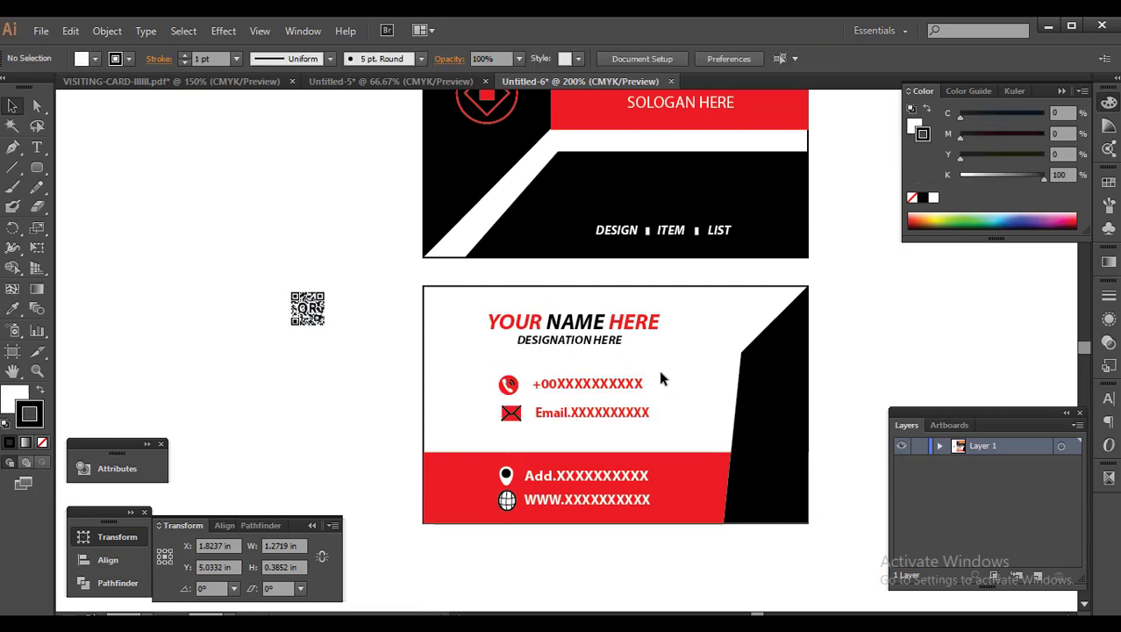
{"action": "key", "text": "ctrl+z"}
{"action": "left_click", "coordinate": [281, 424]}
Drop the QR code into the black lower-right corner and expand Layer 1
{"action": "left_click_drag", "start_coordinate": [307, 308], "coordinate": [772, 479]}
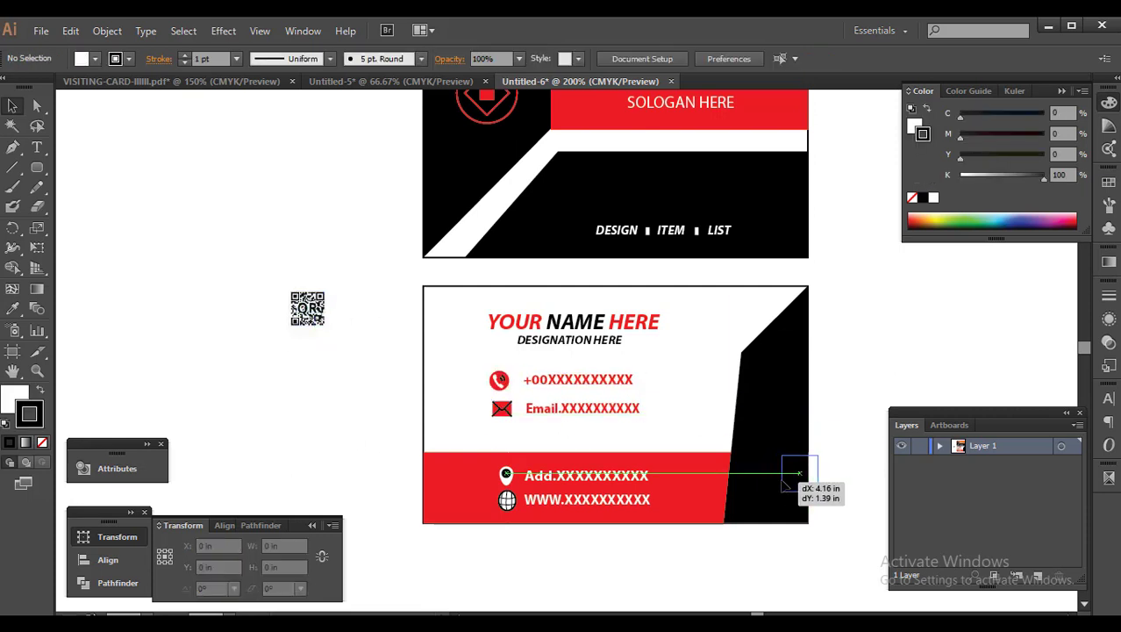
{"action": "mouse_move", "coordinate": [843, 411]}
{"action": "left_mouse_down"}
{"action": "mouse_move", "coordinate": [857, 369]}
{"action": "mouse_move", "coordinate": [727, 427]}
{"action": "left_mouse_up"}
{"action": "key", "text": "ctrl+minus"}
{"action": "key", "text": "ctrl+minus"}
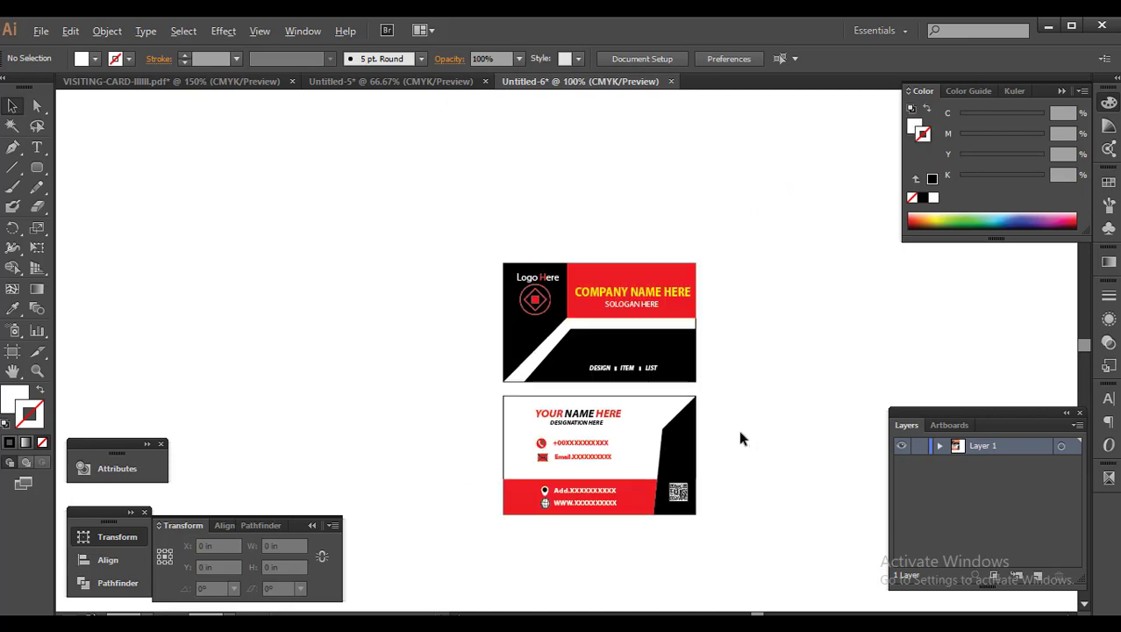
{"action": "scroll", "coordinate": [756, 531], "scroll_direction": "up", "scroll_amount": 1}
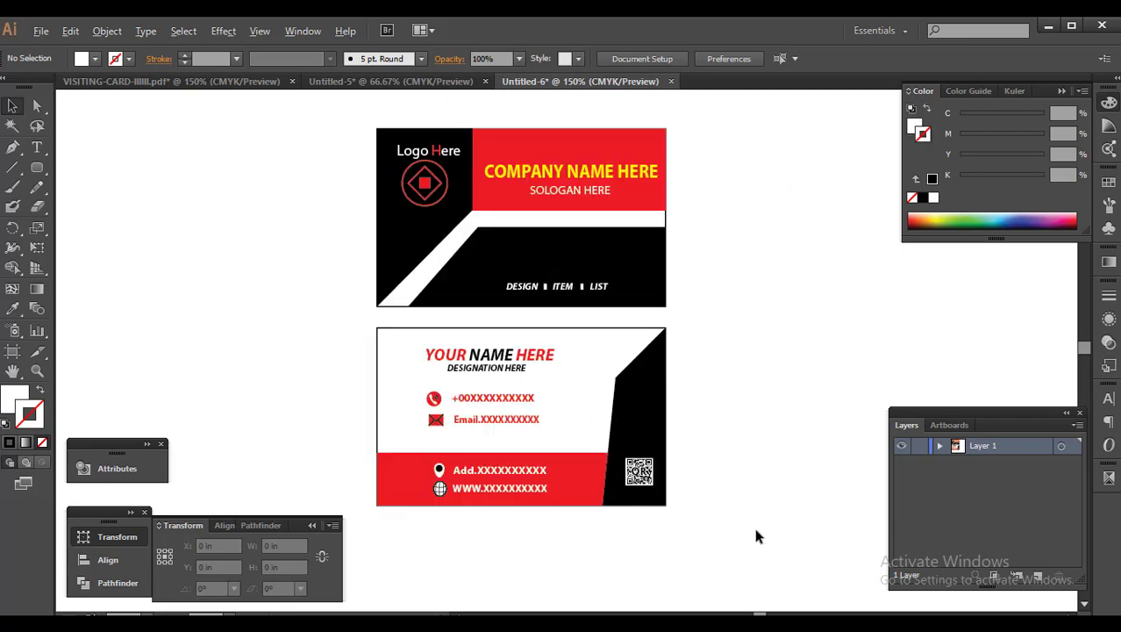
{"action": "left_click", "coordinate": [939, 447]}
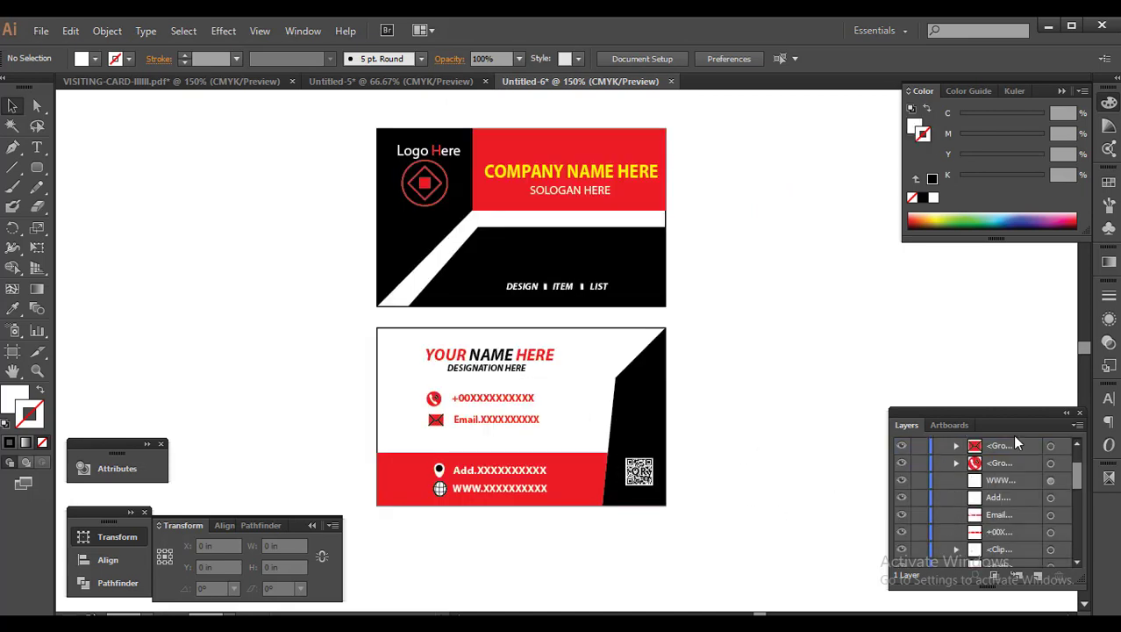
{"action": "left_click_drag", "start_coordinate": [1029, 420], "coordinate": [1018, 367]}
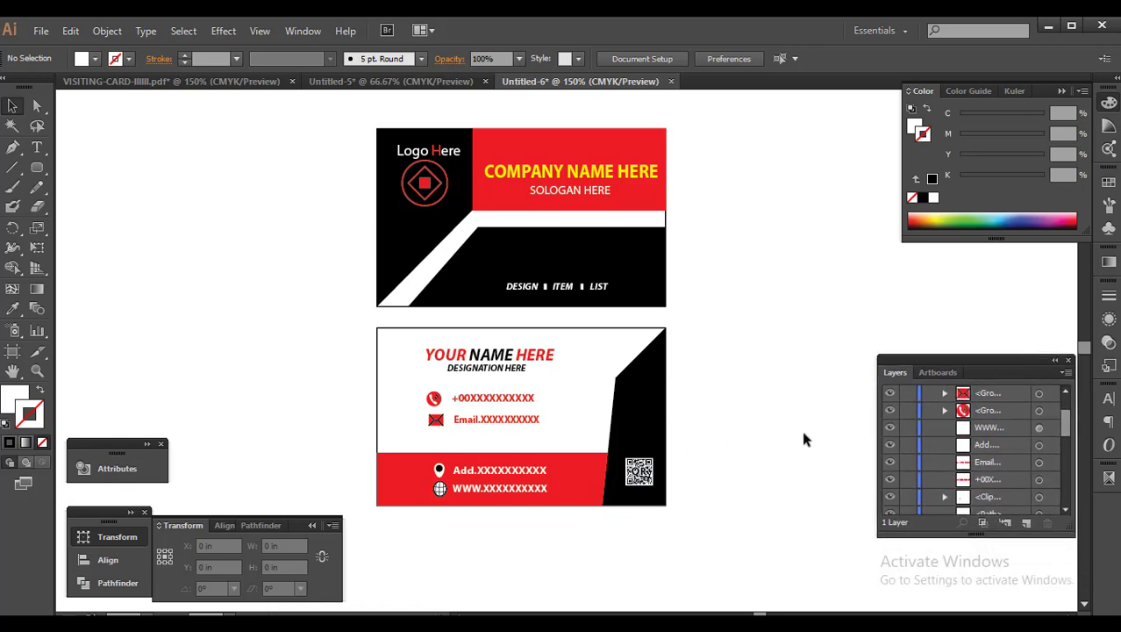
Duplicate both cards and place the copy to the right of the originals
{"action": "scroll", "coordinate": [756, 411], "scroll_direction": "down", "scroll_amount": 2}
{"action": "left_click_drag", "start_coordinate": [739, 468], "coordinate": [532, 279]}
{"action": "scroll", "coordinate": [709, 376], "scroll_direction": "up", "scroll_amount": 2}
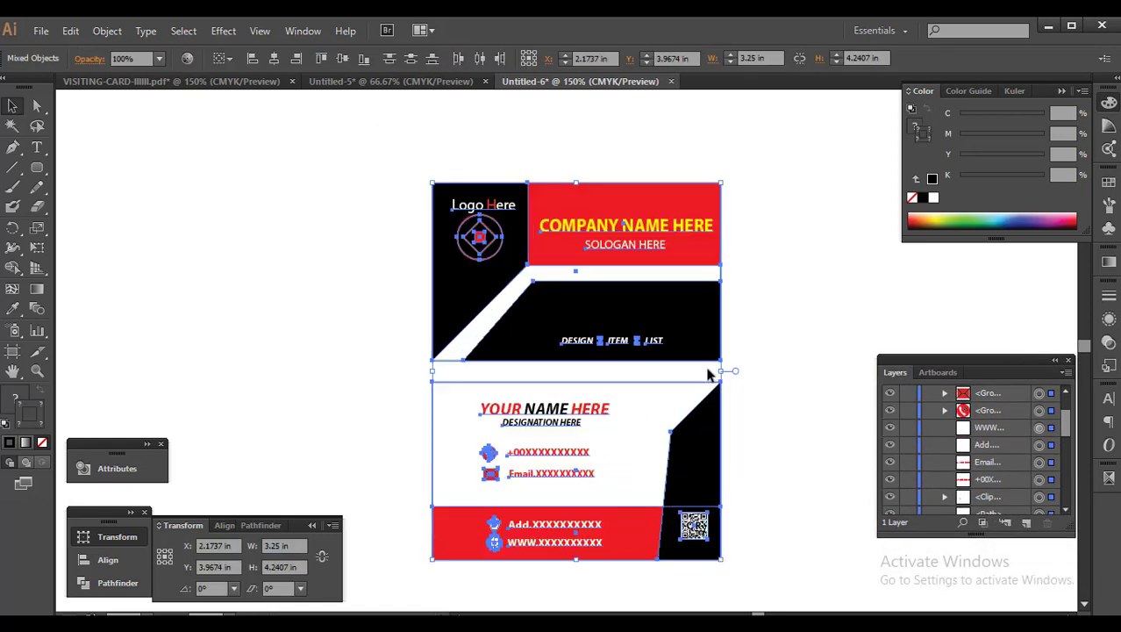
{"action": "left_click_drag", "start_coordinate": [709, 375], "coordinate": [569, 303]}
{"action": "mouse_move", "coordinate": [501, 272]}
{"action": "left_mouse_down"}
{"action": "mouse_move", "coordinate": [739, 272]}
{"action": "mouse_move", "coordinate": [763, 351]}
{"action": "left_mouse_up"}
{"action": "left_click", "coordinate": [676, 518]}
Recolour the copy's black block and black corner dark blue
{"action": "key", "text": "a"}
{"action": "left_click", "coordinate": [644, 264]}
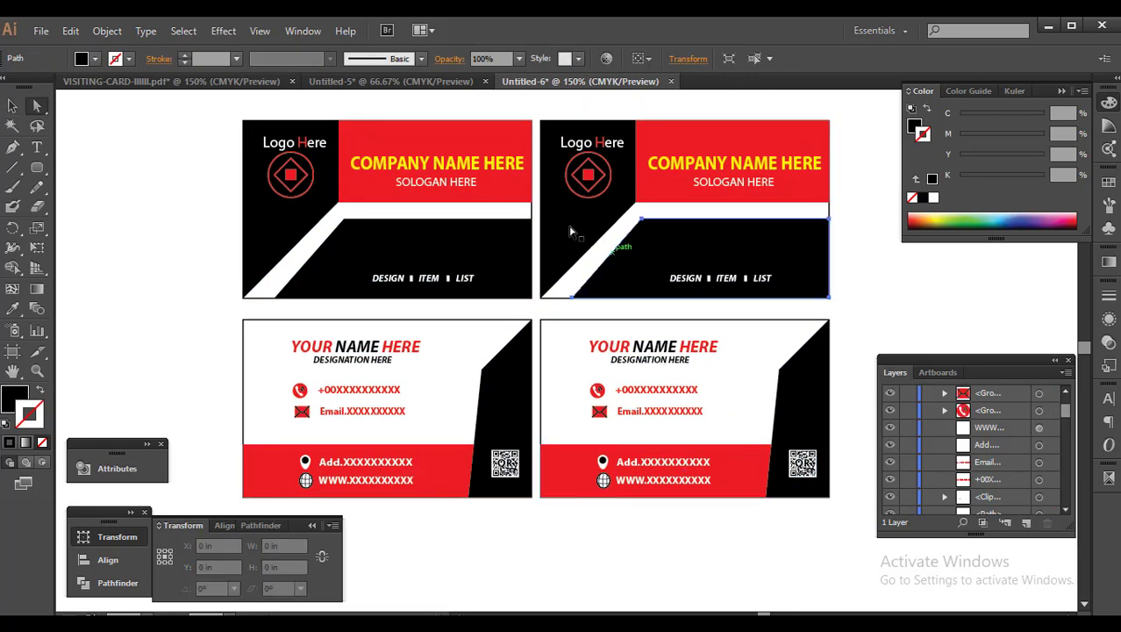
{"action": "left_click", "coordinate": [570, 231], "text": "shift"}
{"action": "left_click", "coordinate": [814, 410], "text": "shift"}
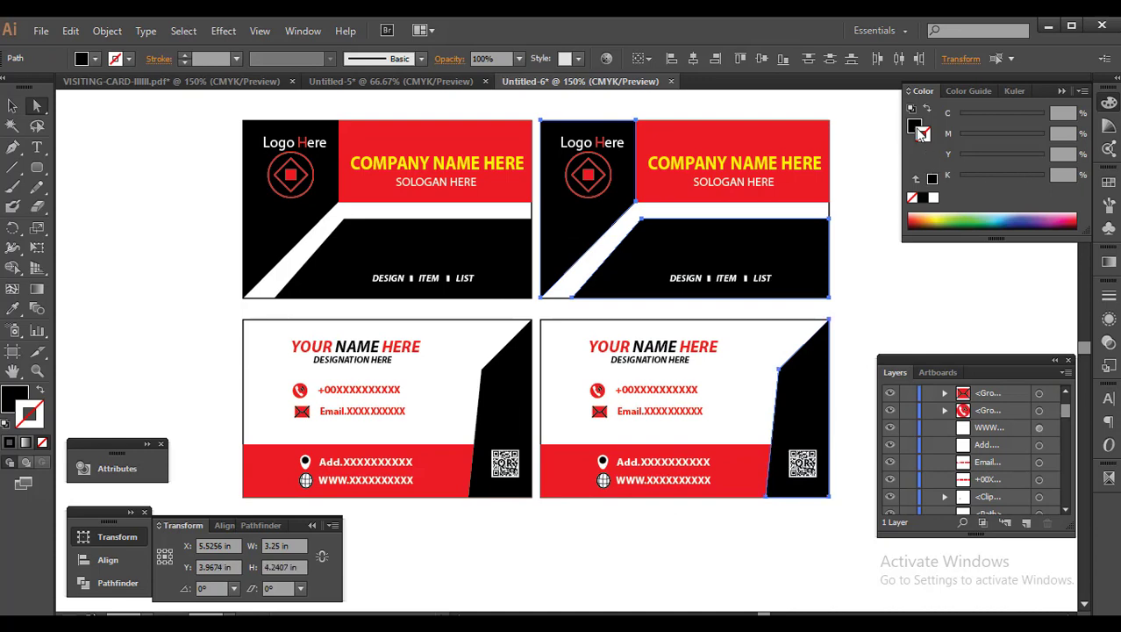
{"action": "left_click_drag", "start_coordinate": [1010, 174], "coordinate": [1000, 180]}
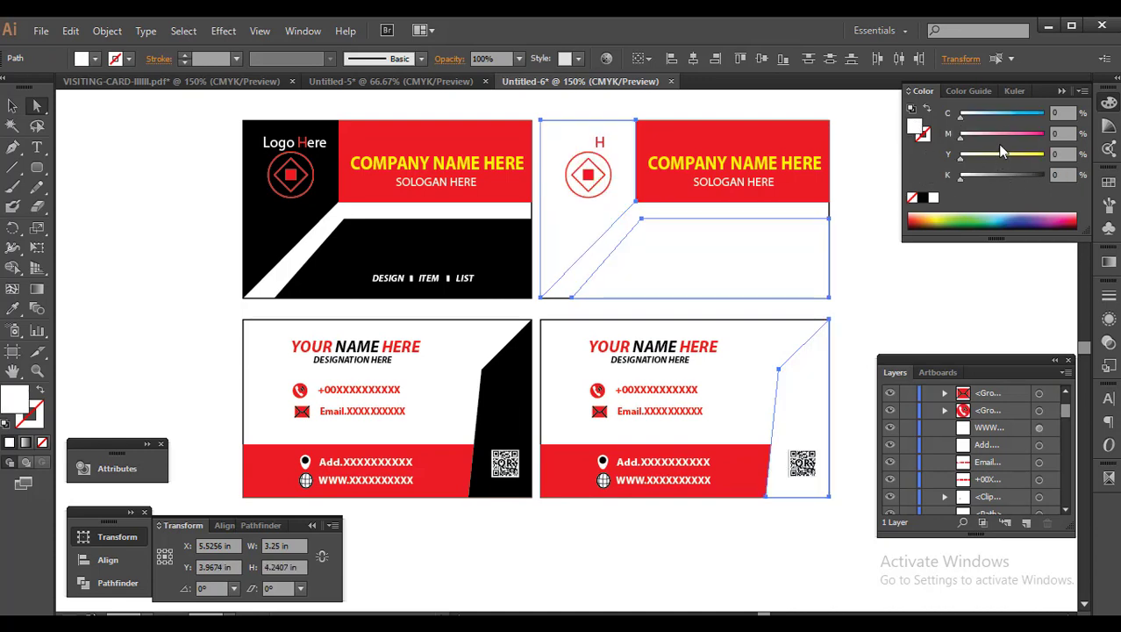
{"action": "left_click", "coordinate": [1046, 115]}
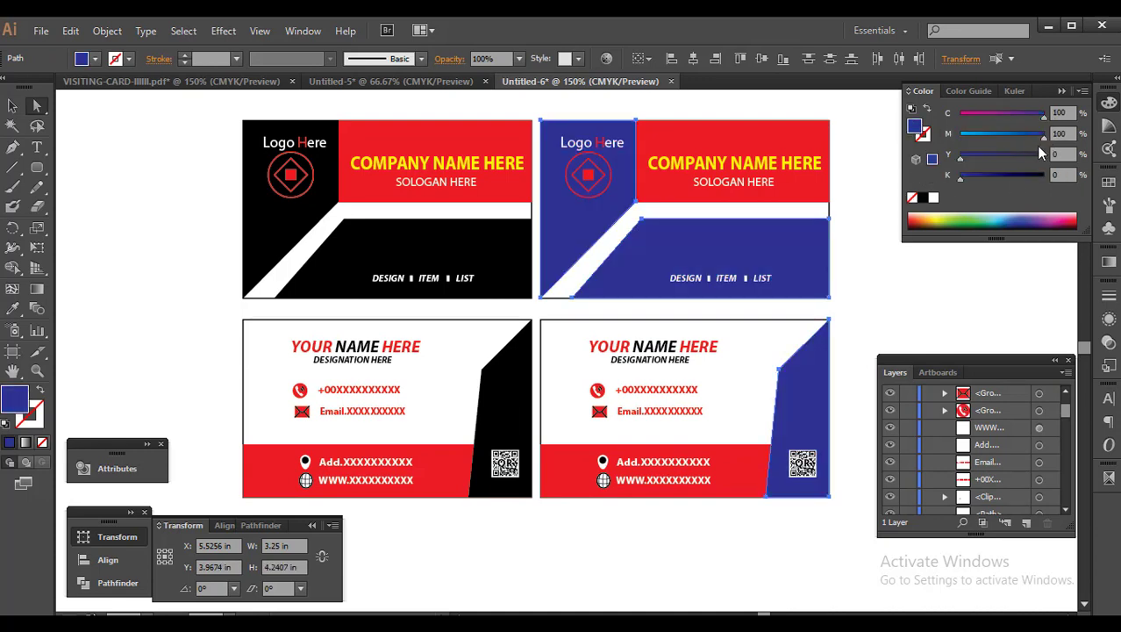
{"action": "left_click_drag", "start_coordinate": [1019, 158], "coordinate": [1006, 159]}
{"action": "left_click", "coordinate": [907, 295]}
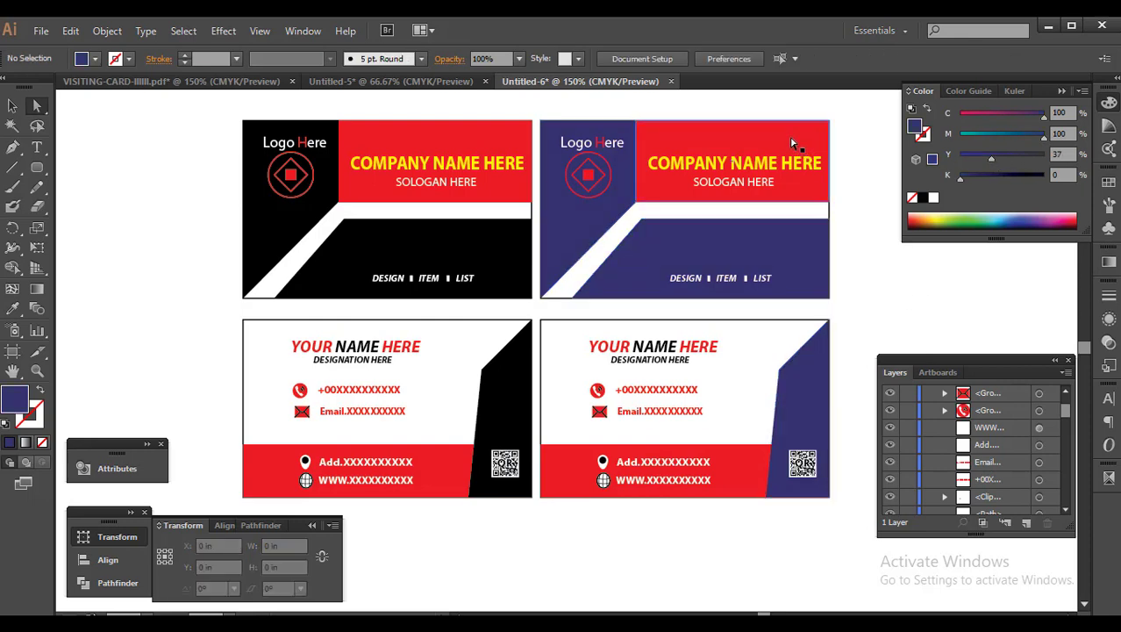
Turn the copy's red header block and bottom band green
{"action": "left_click", "coordinate": [794, 145]}
{"action": "left_click", "coordinate": [729, 460], "text": "shift"}
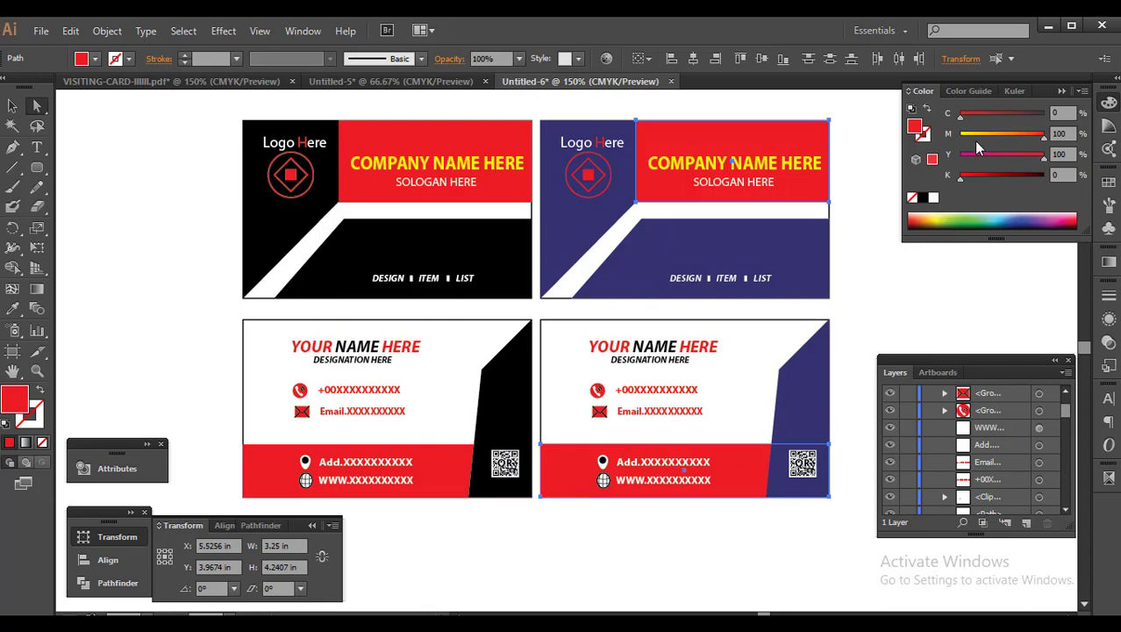
{"action": "mouse_move", "coordinate": [979, 138]}
{"action": "left_mouse_down"}
{"action": "mouse_move", "coordinate": [961, 138]}
{"action": "mouse_move", "coordinate": [1045, 117]}
{"action": "left_mouse_up"}
{"action": "left_click_drag", "start_coordinate": [961, 138], "coordinate": [1005, 140]}
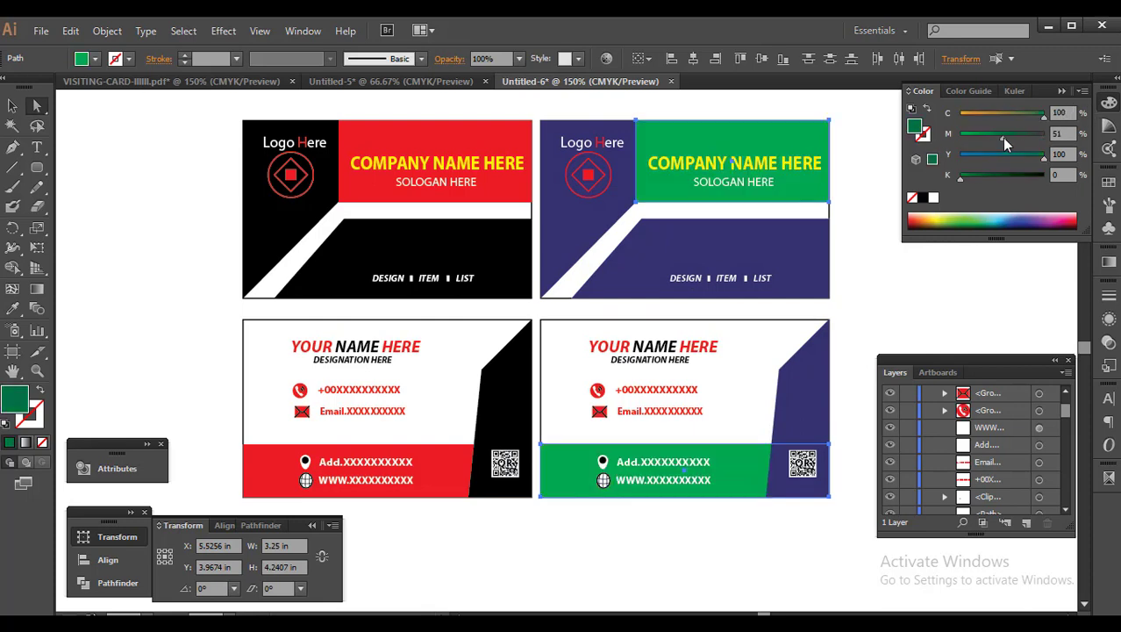
{"action": "left_click", "coordinate": [901, 280]}
{"action": "left_click_drag", "start_coordinate": [889, 290], "coordinate": [881, 284]}
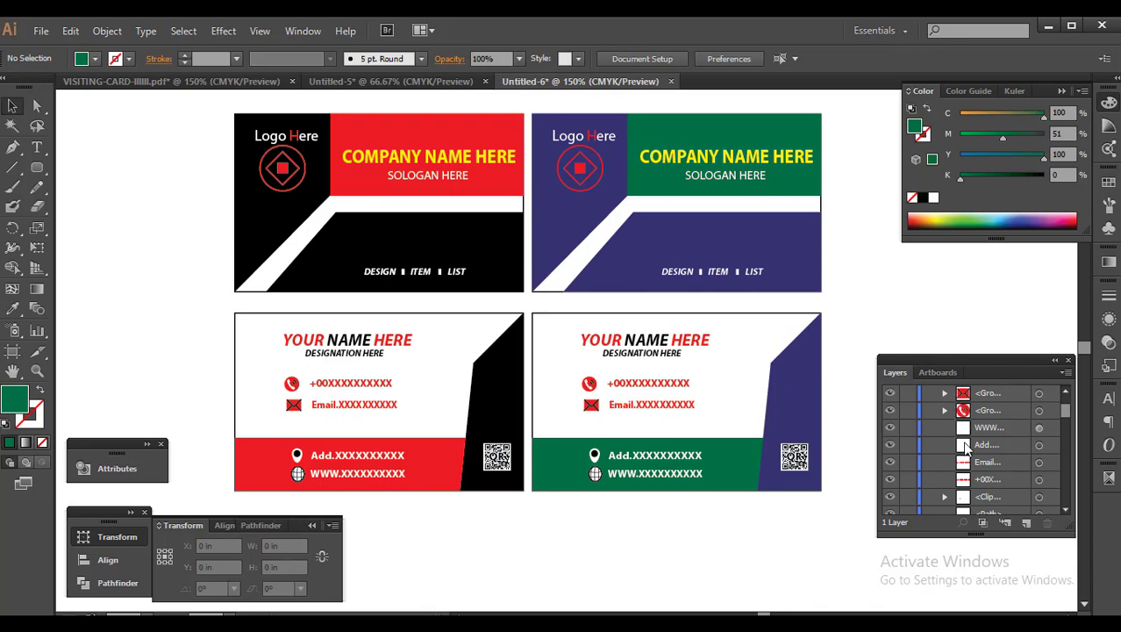
{"action": "scroll", "coordinate": [963, 449], "scroll_direction": "down", "scroll_amount": 5}
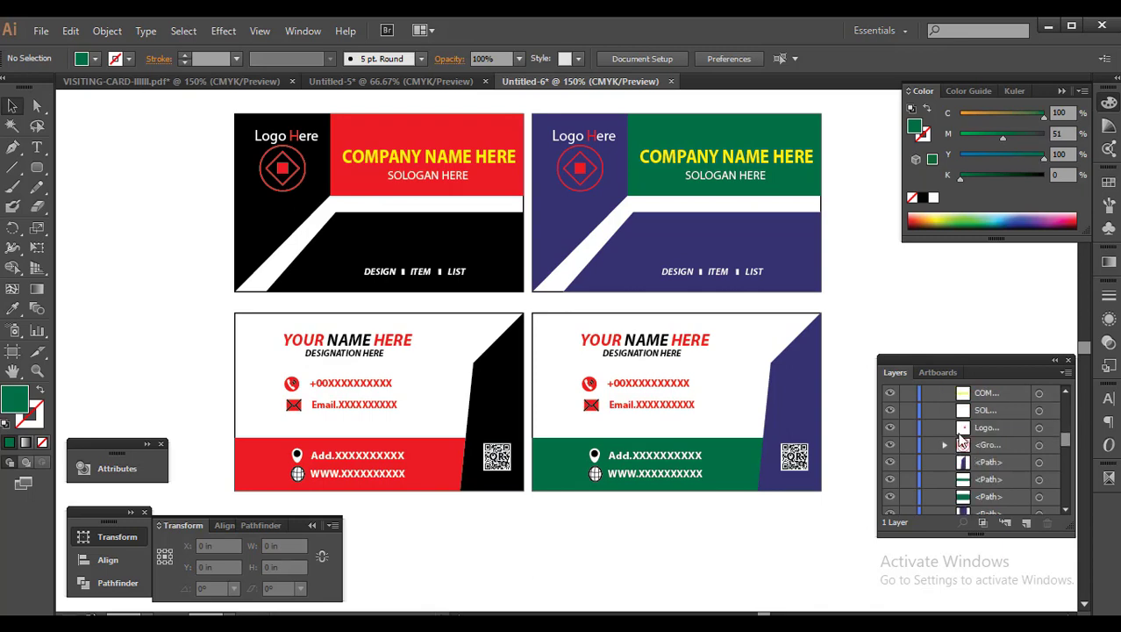
{"action": "scroll", "coordinate": [963, 447], "scroll_direction": "down", "scroll_amount": 2}
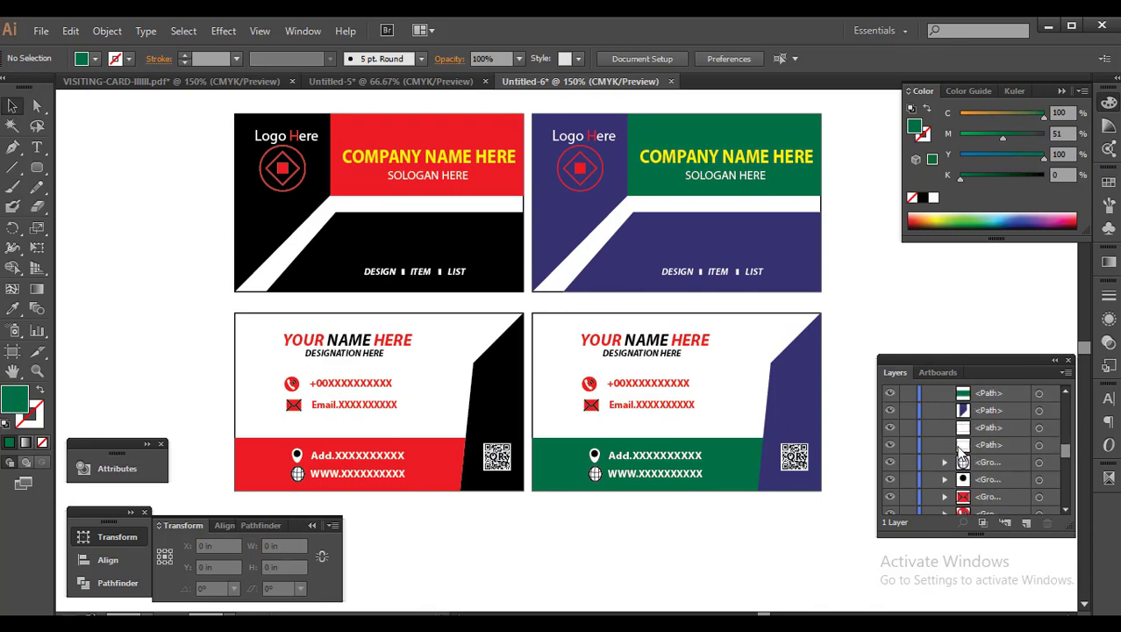
{"action": "scroll", "coordinate": [963, 455], "scroll_direction": "up", "scroll_amount": 3}
{"action": "scroll", "coordinate": [957, 462], "scroll_direction": "up", "scroll_amount": 2}
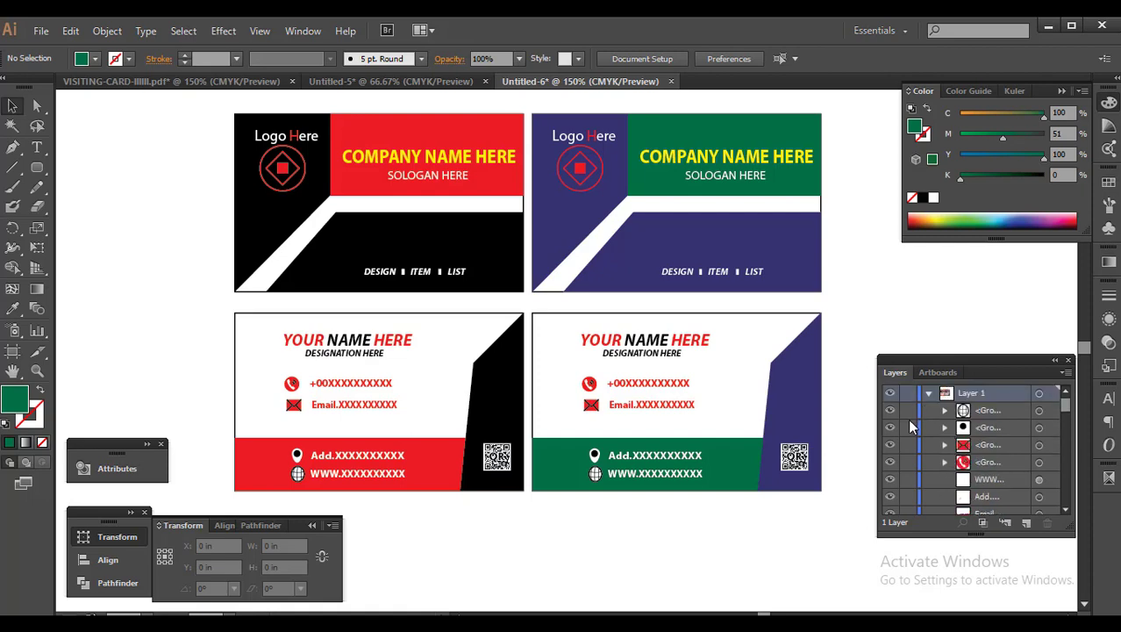
{"action": "scroll", "coordinate": [890, 432], "scroll_direction": "down", "scroll_amount": 2}
{"action": "scroll", "coordinate": [886, 460], "scroll_direction": "down", "scroll_amount": 1}
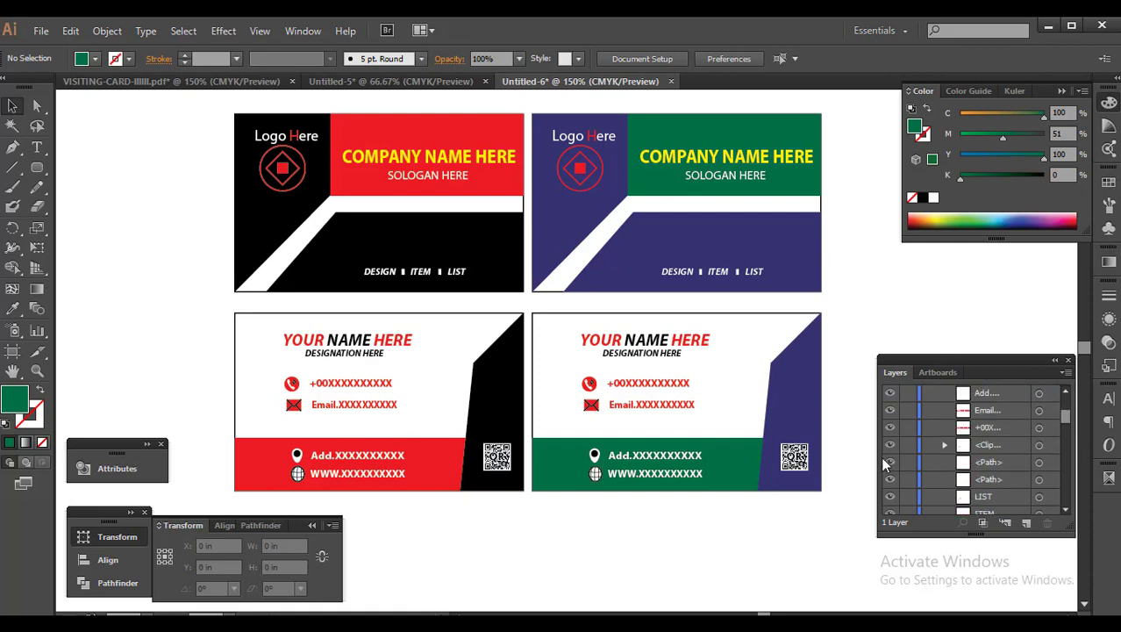
{"action": "left_click", "coordinate": [890, 448]}
{"action": "scroll", "coordinate": [890, 461], "scroll_direction": "down", "scroll_amount": 1}
{"action": "scroll", "coordinate": [892, 478], "scroll_direction": "down", "scroll_amount": 1}
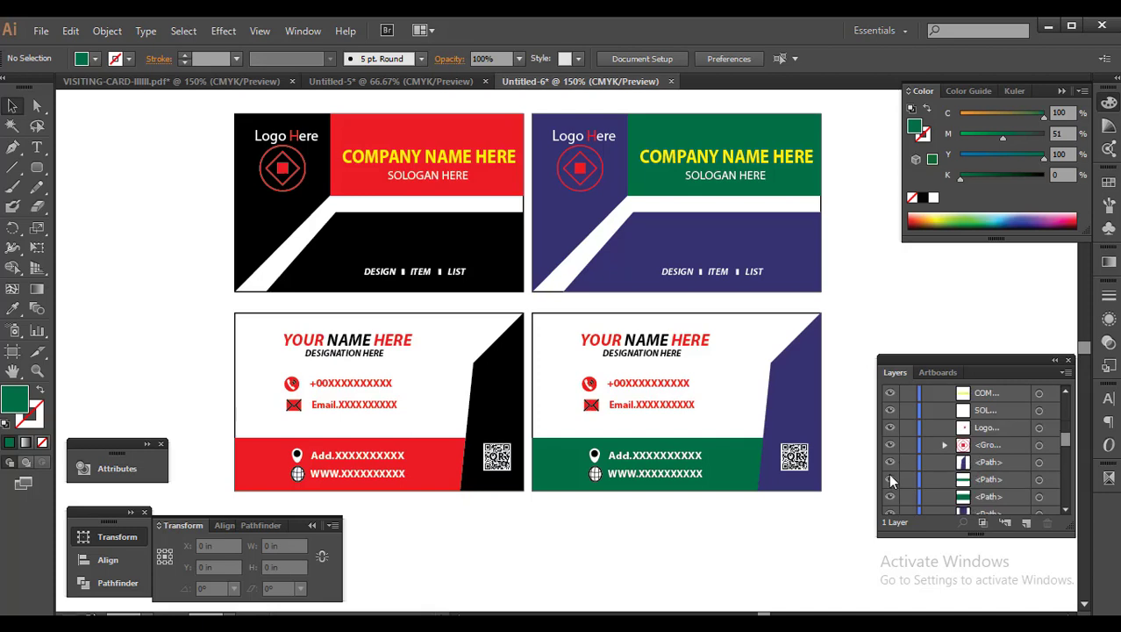
{"action": "left_click", "coordinate": [891, 480]}
{"action": "left_click", "coordinate": [889, 462]}
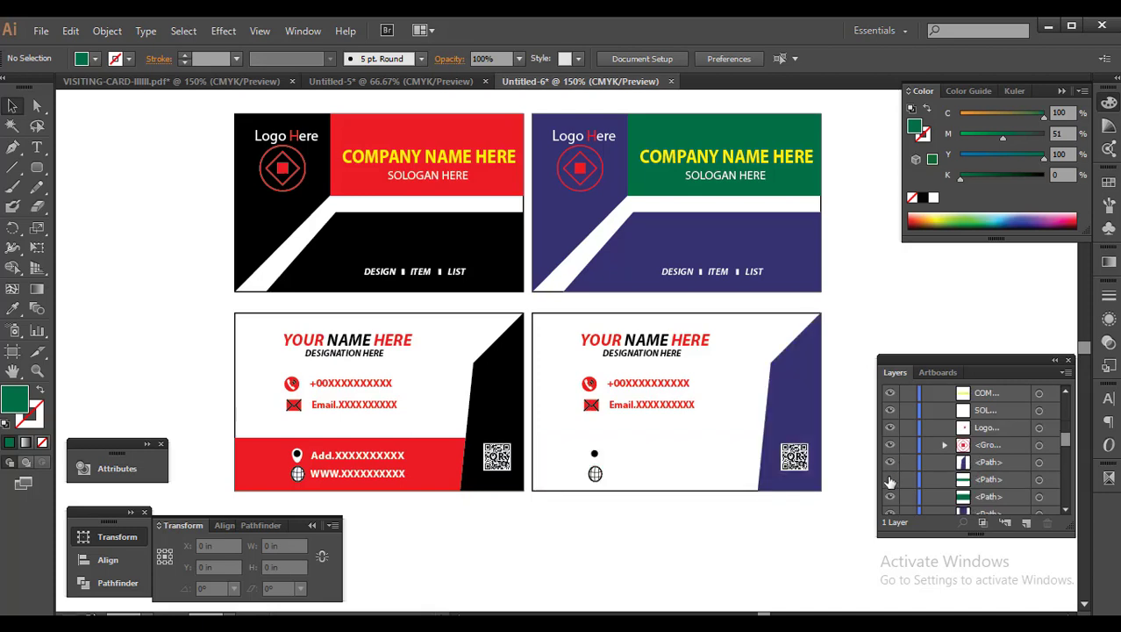
{"action": "scroll", "coordinate": [891, 483], "scroll_direction": "down", "scroll_amount": 1}
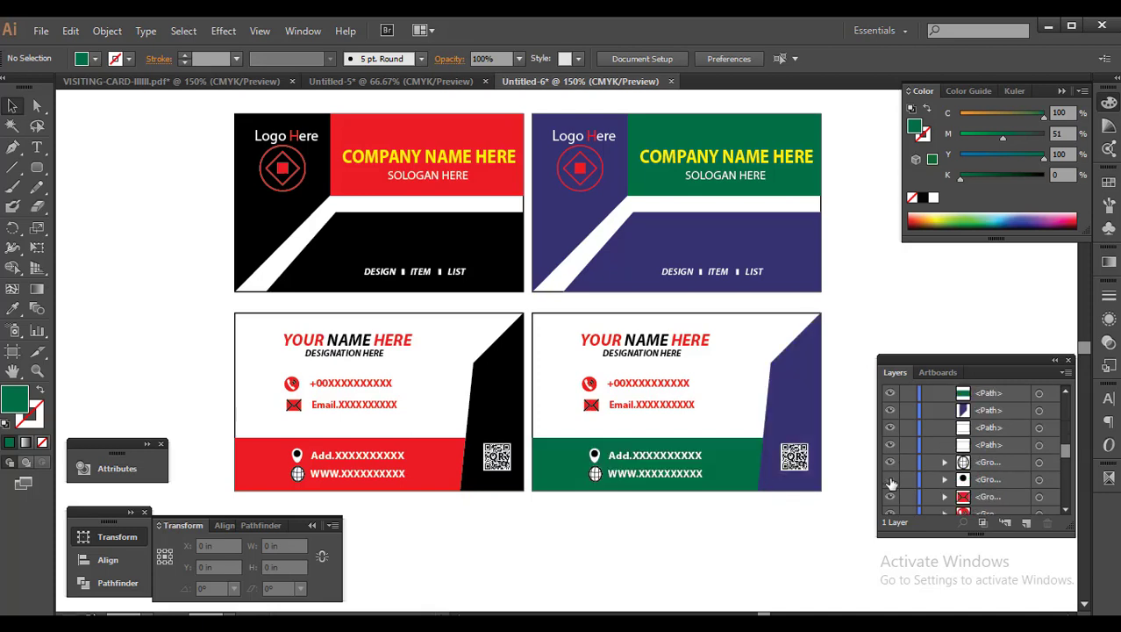
{"action": "left_click", "coordinate": [890, 479]}
{"action": "scroll", "coordinate": [891, 481], "scroll_direction": "down", "scroll_amount": 1}
{"action": "scroll", "coordinate": [891, 480], "scroll_direction": "down", "scroll_amount": 2}
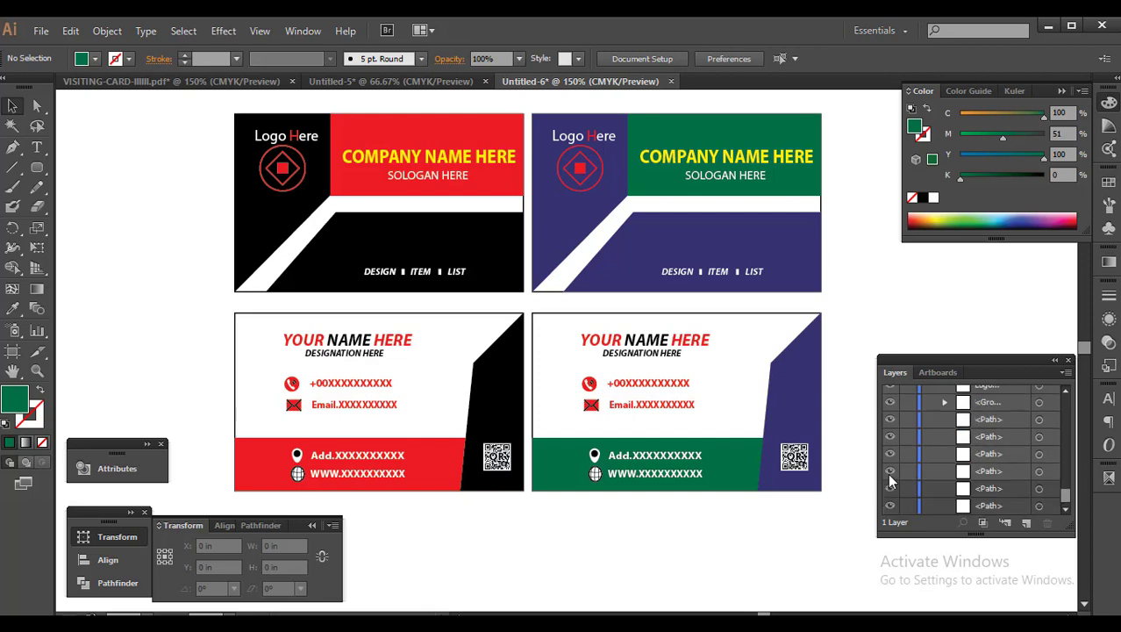
{"action": "left_click", "coordinate": [890, 456]}
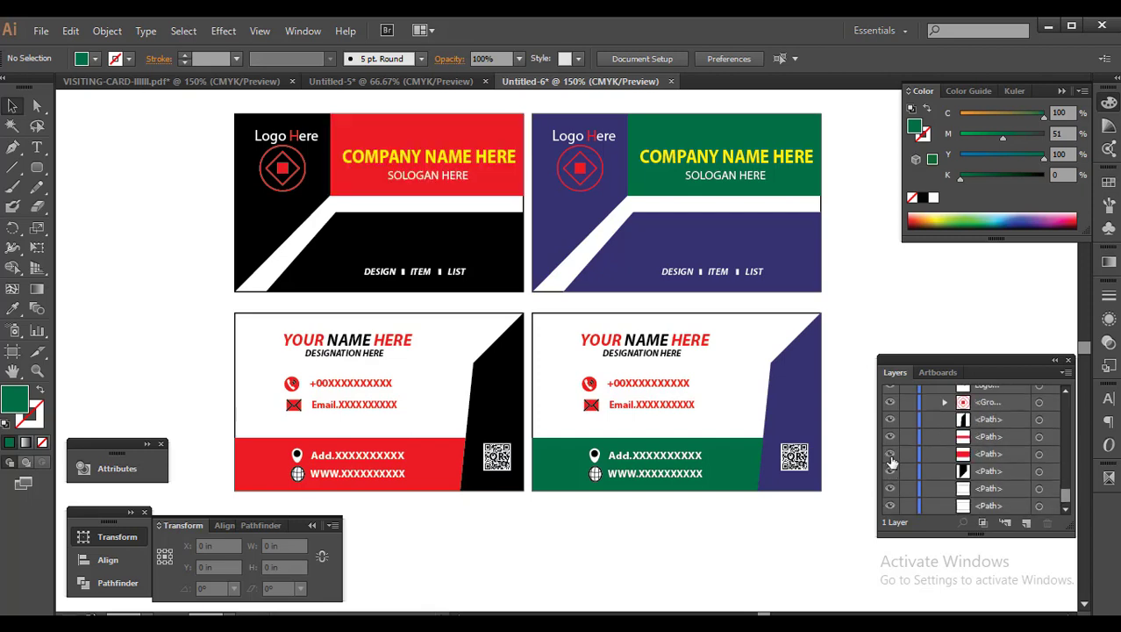
{"action": "left_click", "coordinate": [890, 455]}
{"action": "left_click", "coordinate": [891, 437]}
{"action": "left_click", "coordinate": [891, 437]}
{"action": "left_click", "coordinate": [891, 471]}
{"action": "left_click", "coordinate": [891, 471]}
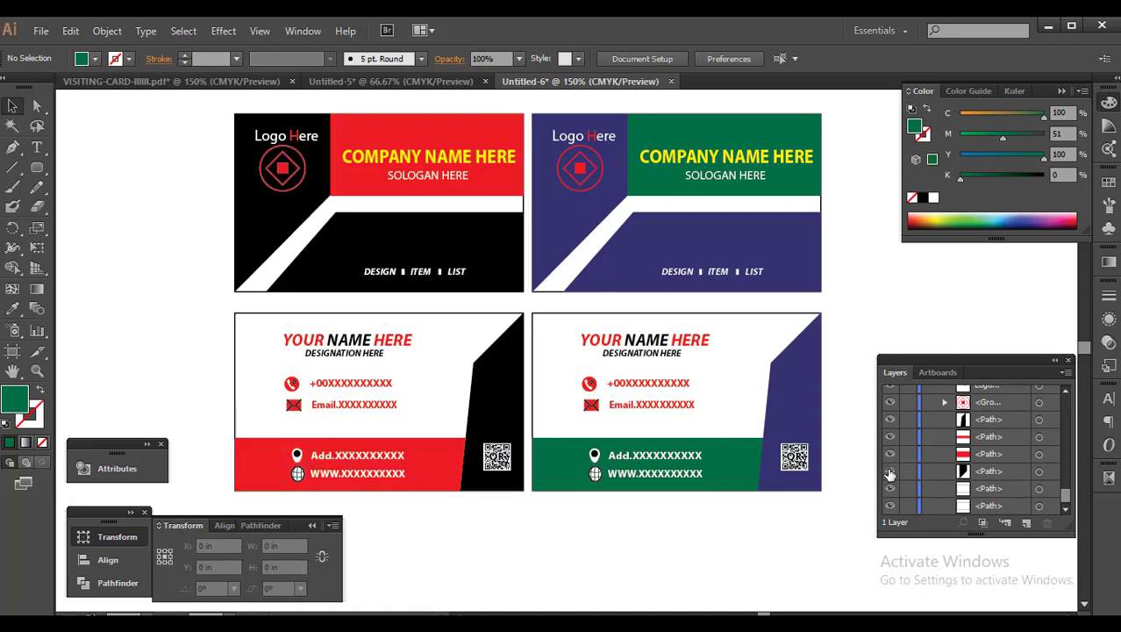